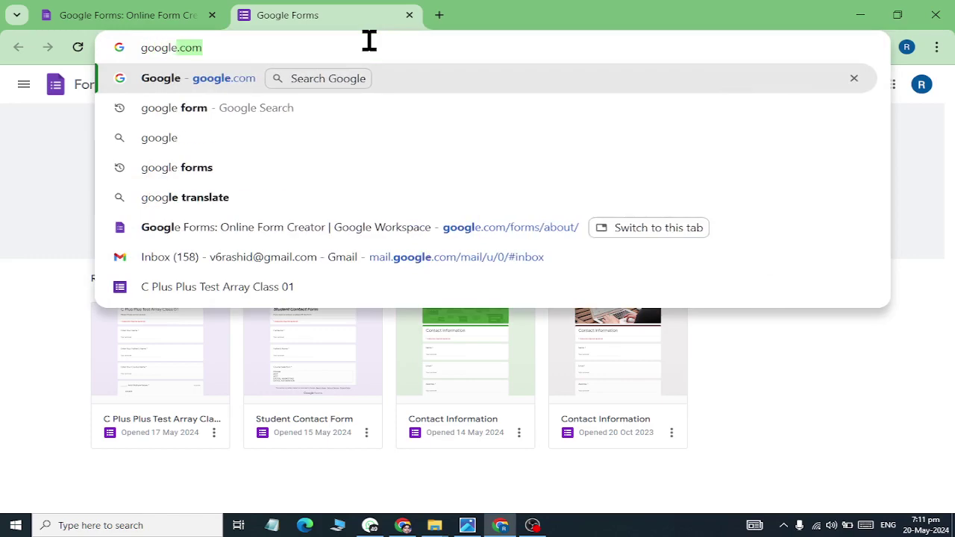
Step: Search Google for "google forms" and open the Google Forms: Sign-in result
key("Return")
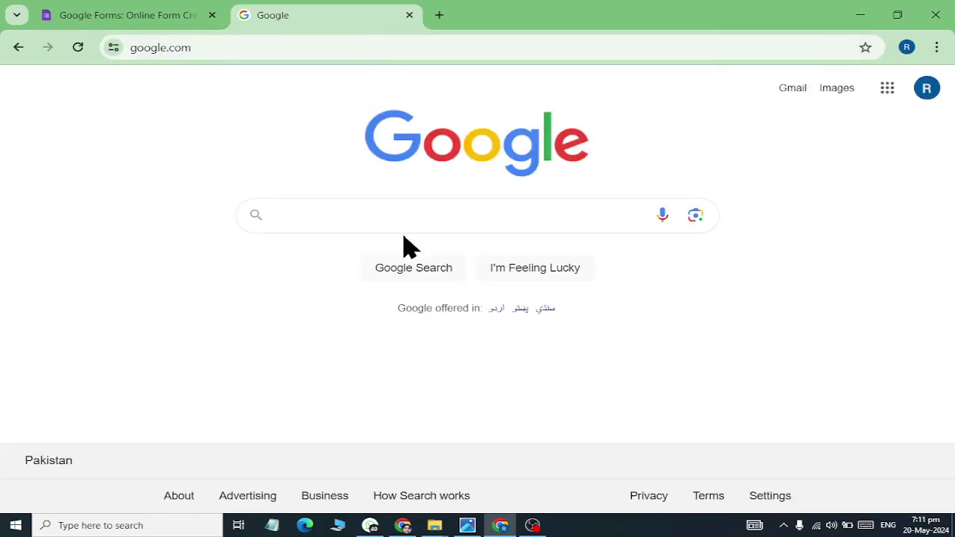
left_click(398, 219)
type("google forms")
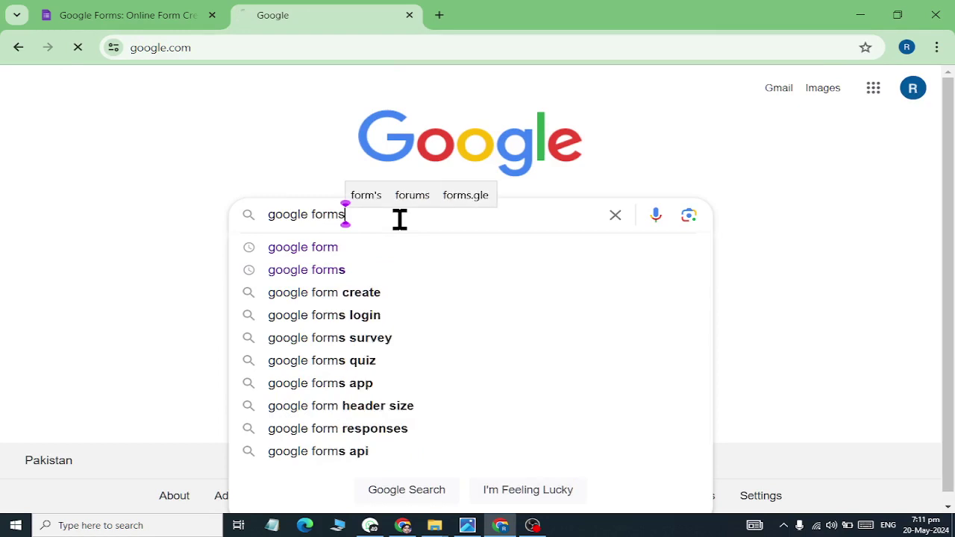
key("Return")
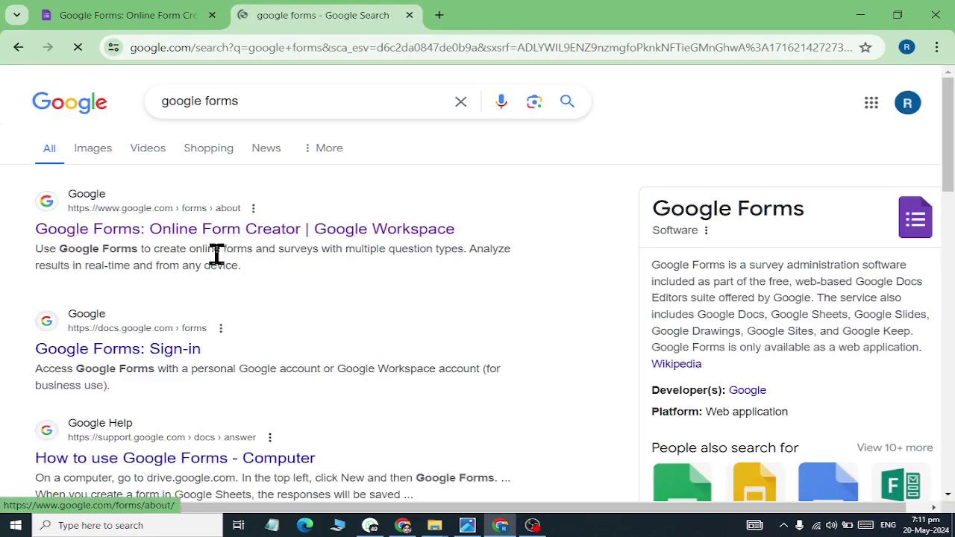
left_click(112, 356)
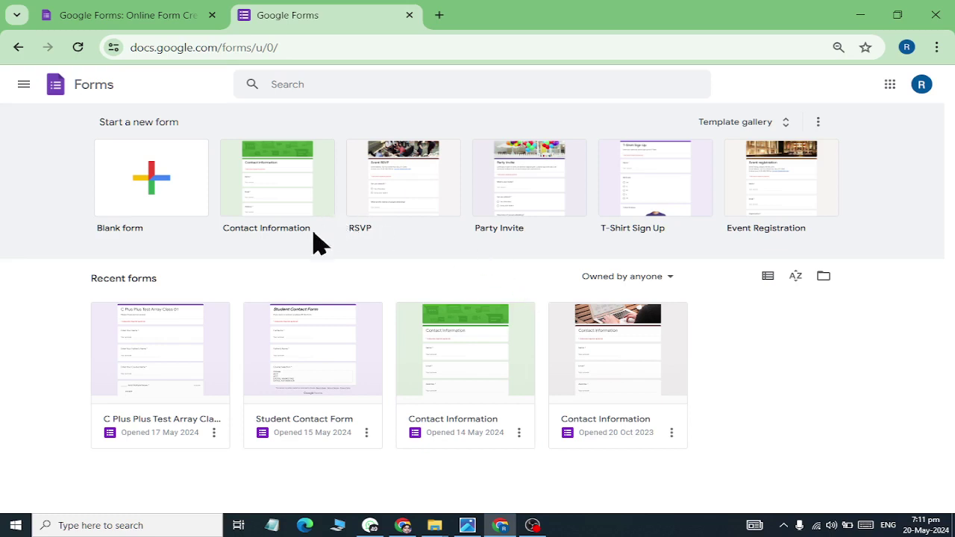
Step: Create a new blank form and open its file name for editing
left_click(153, 192)
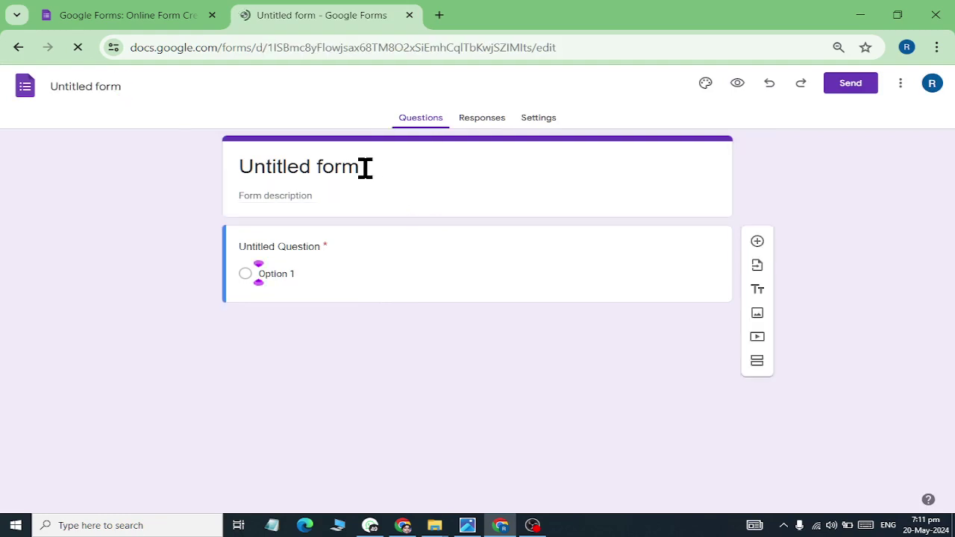
left_click(122, 84)
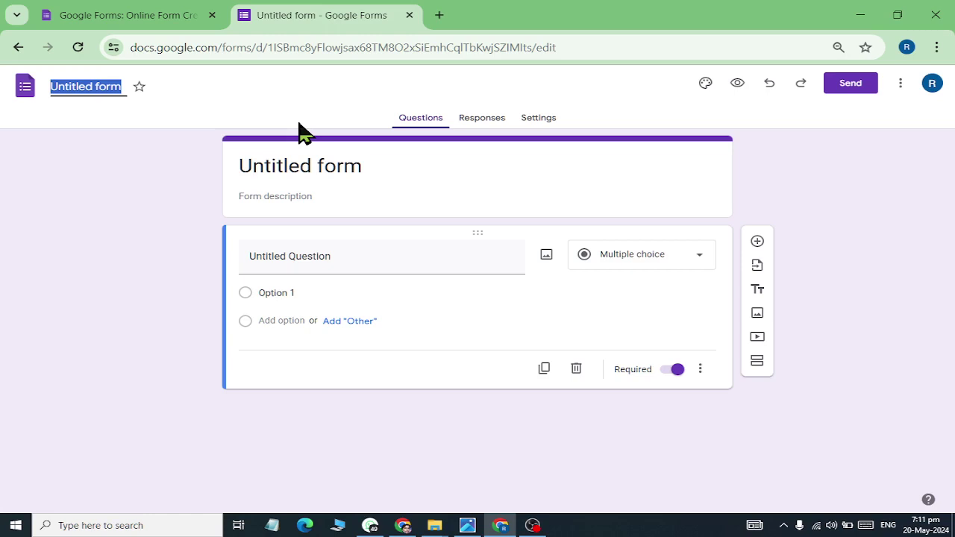
type("Tu")
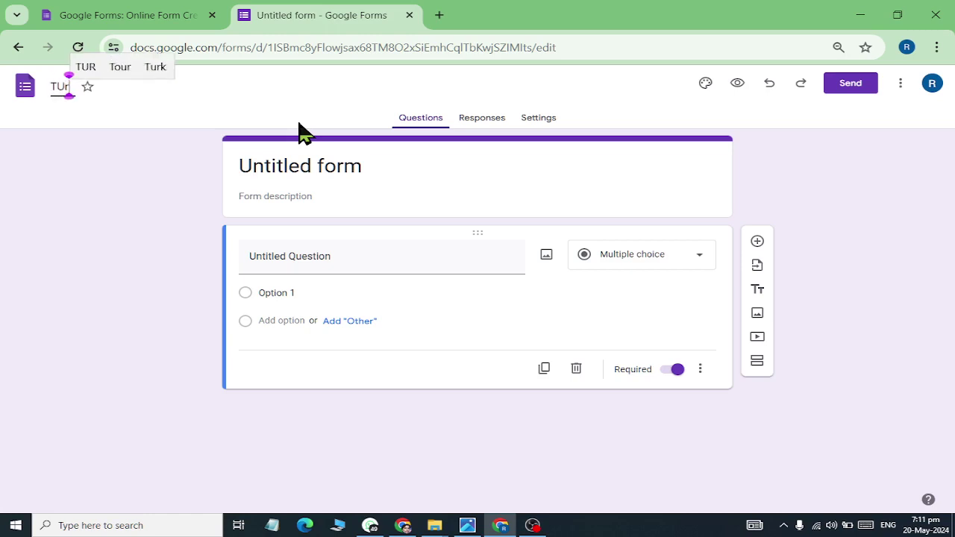
key("BackSpace")
type("ur")
key("BackSpace")
key("BackSpace")
key("BackSpace")
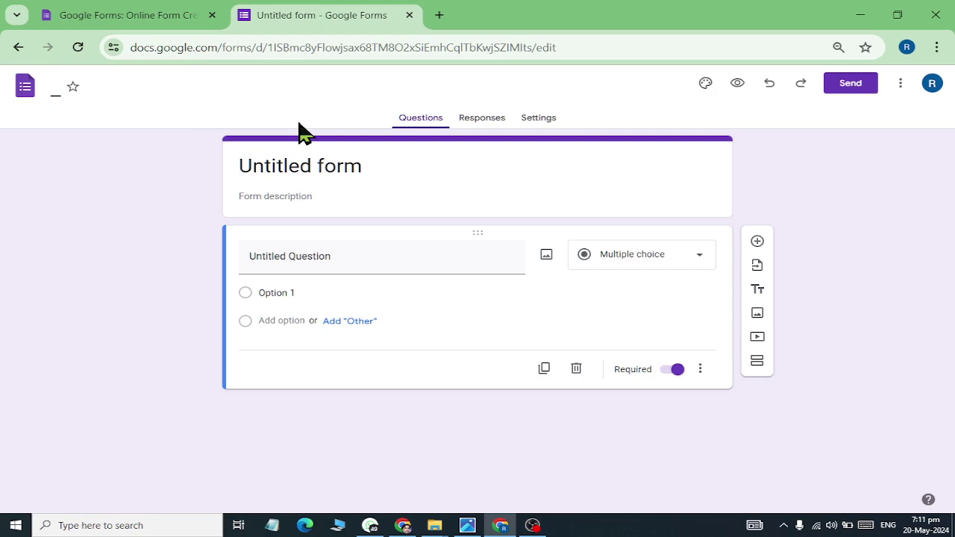
type("C")
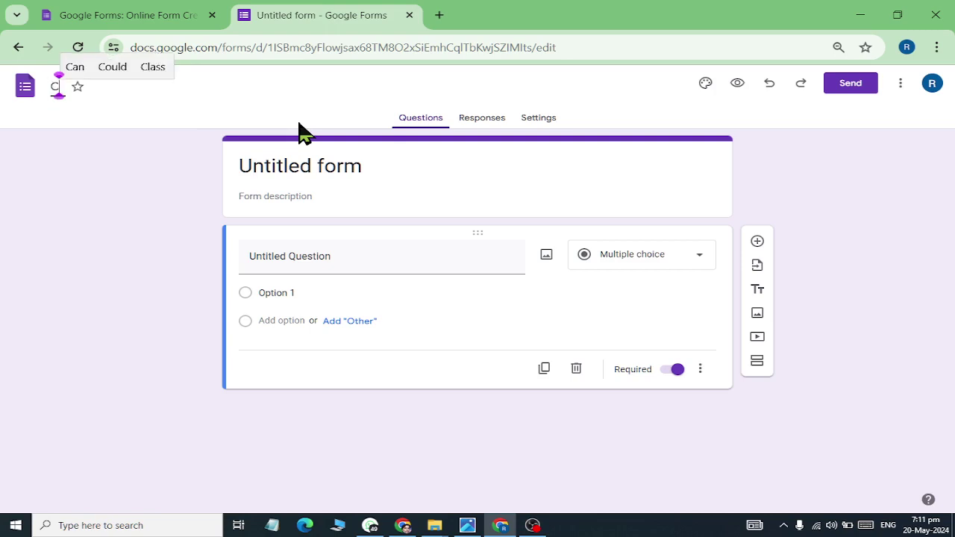
key("BackSpace")
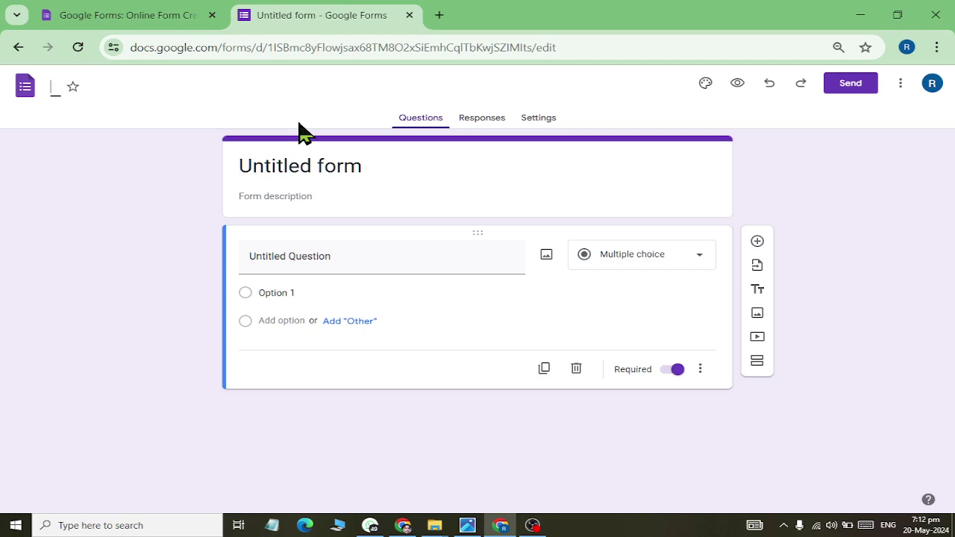
type("W")
key("BackSpace")
Step: Name the form file MsWordMCQSTest
type("MsWord")
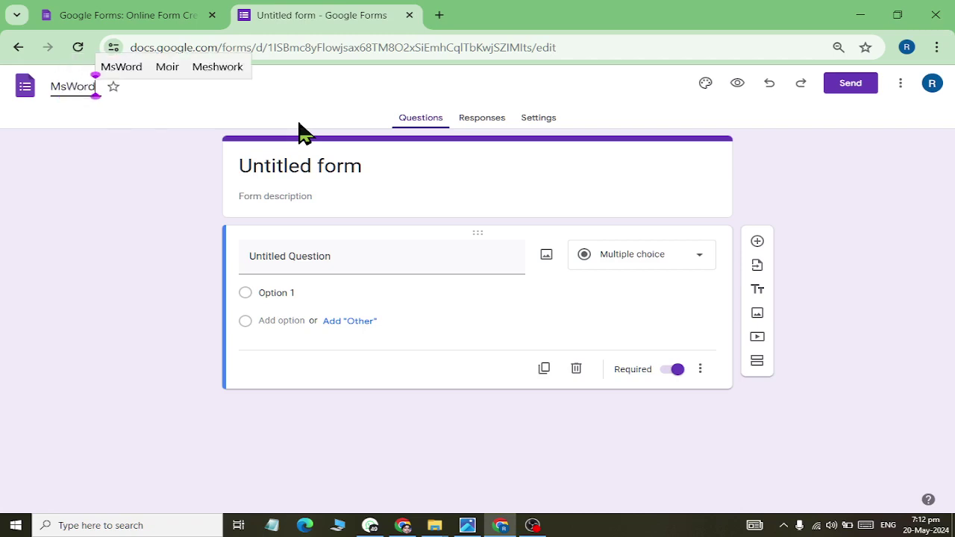
type("MCQSTe")
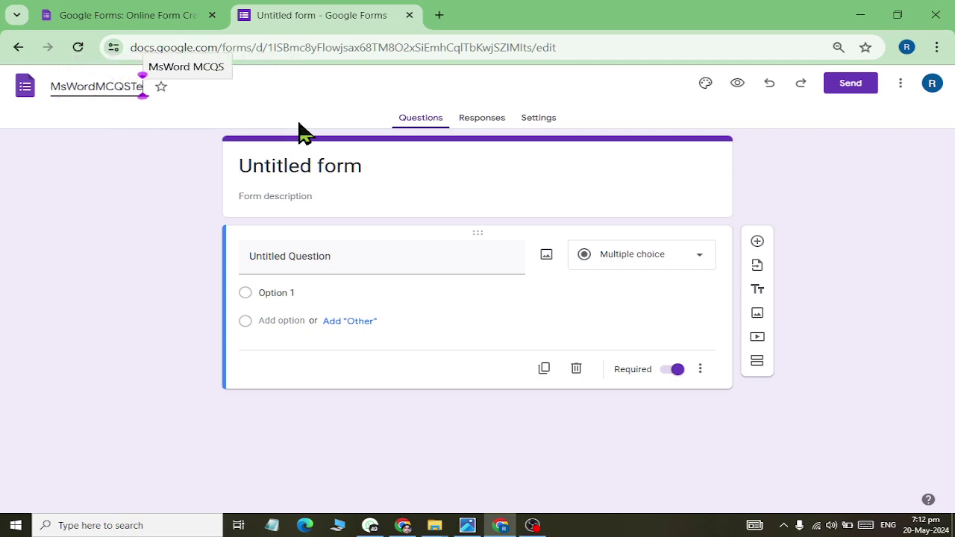
type("st")
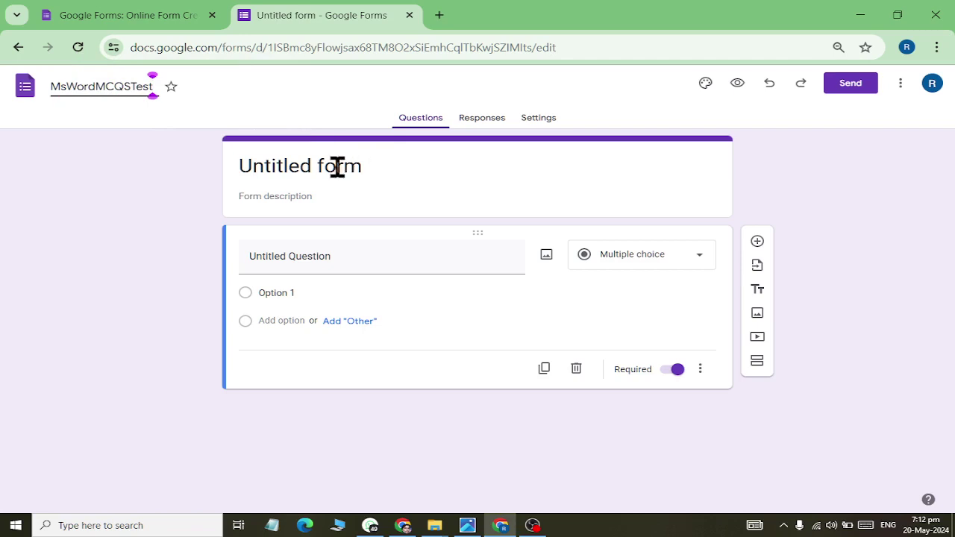
Step: Replace the form's heading title with "Microsoft Word MCQS Test"
left_click(303, 165)
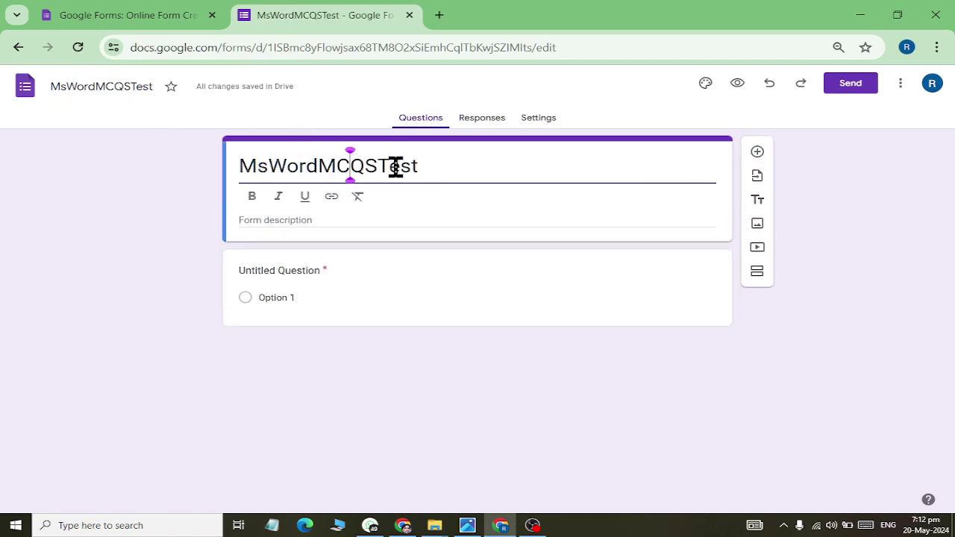
left_click_drag(470, 170, 181, 164)
type("Microso")
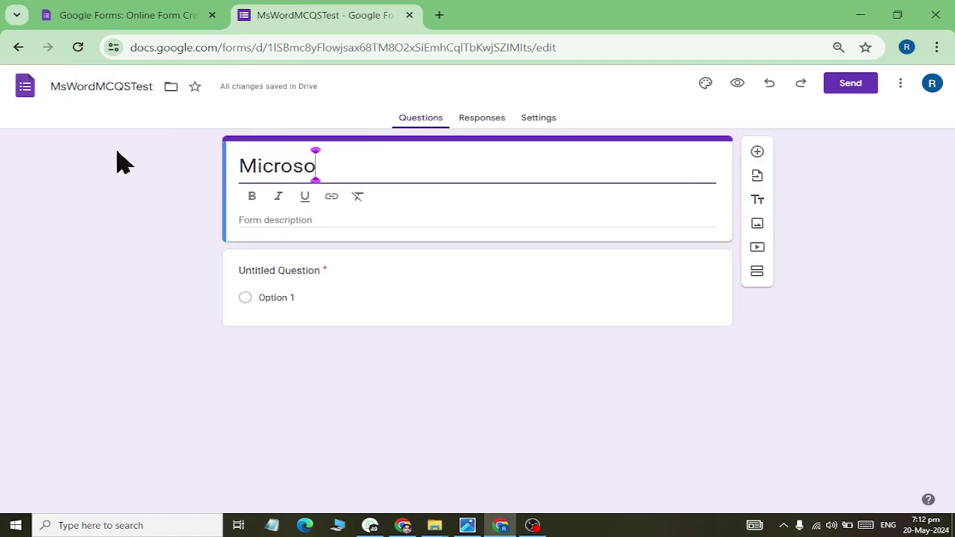
type("ft Word MC")
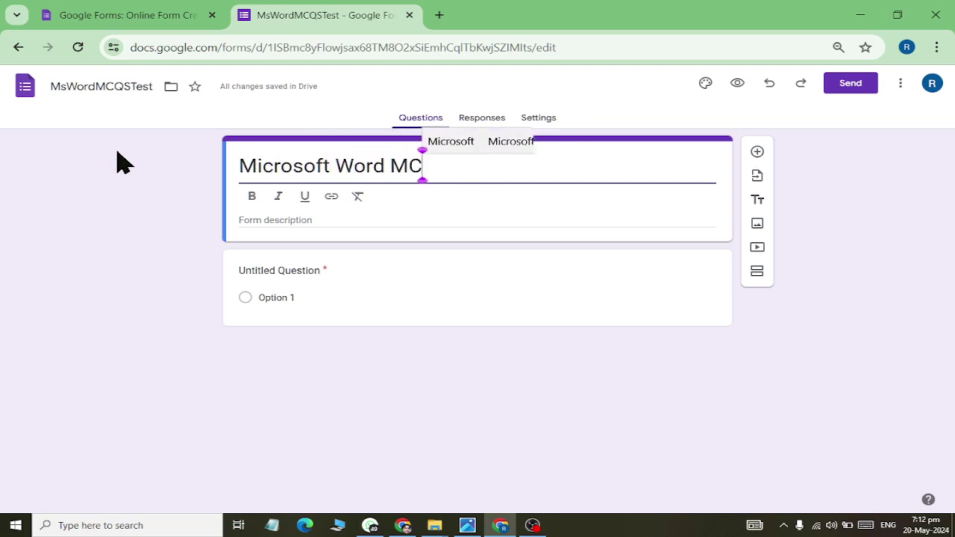
type("QS Test")
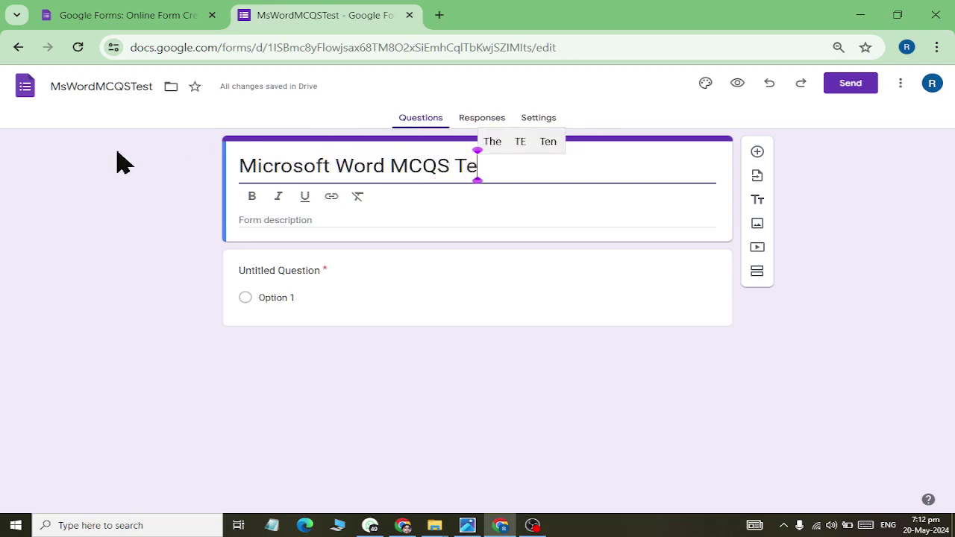
Step: Enter the form description "Please fill this form carefully and attempt all questions!"
left_click(309, 218)
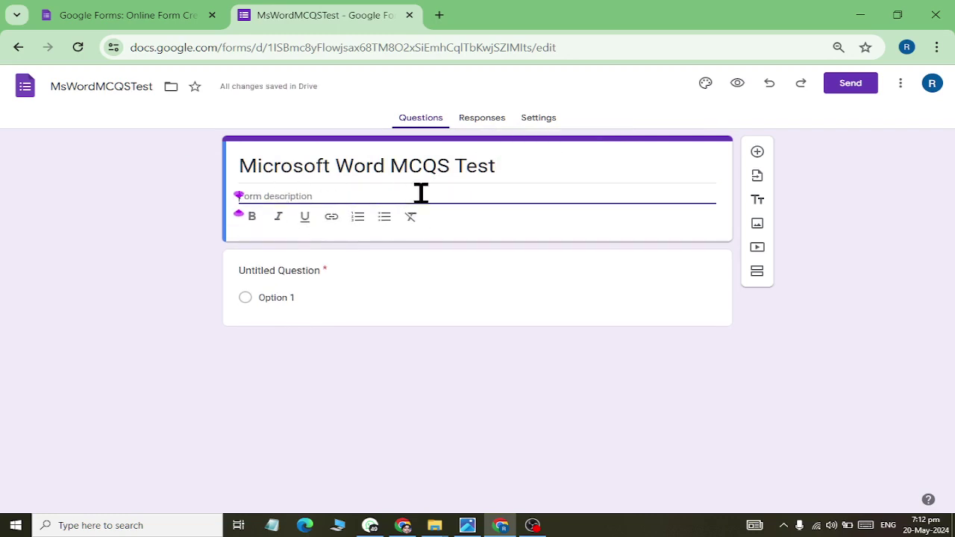
type("Please")
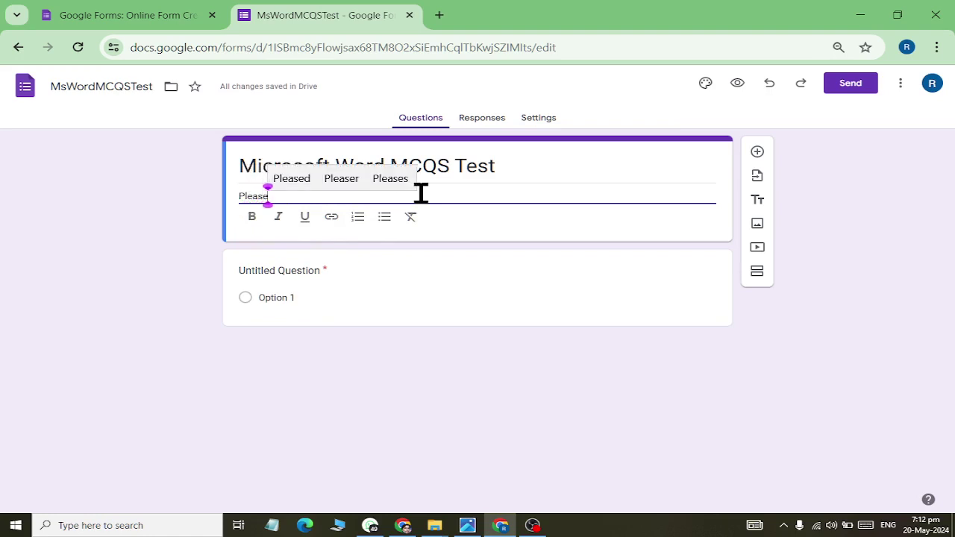
type(" fil")
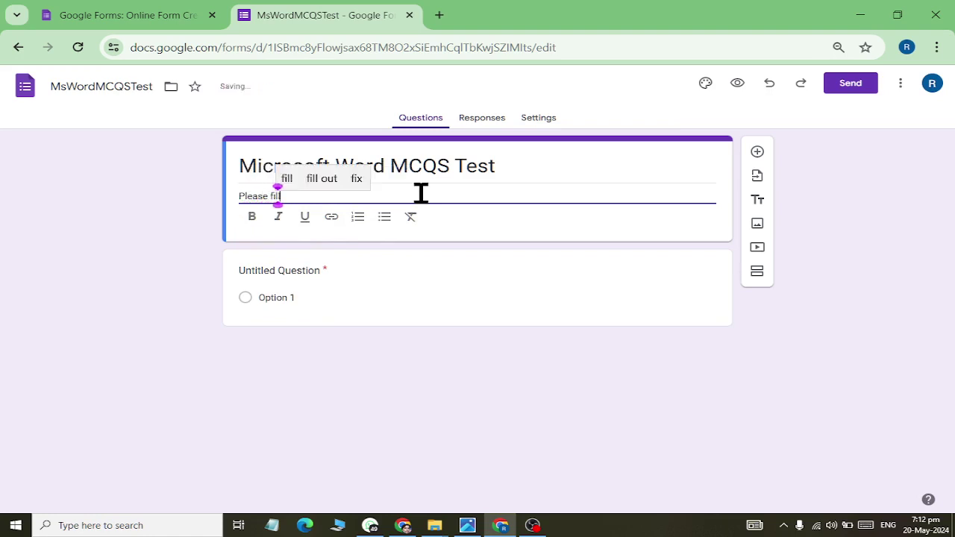
type("l this form c")
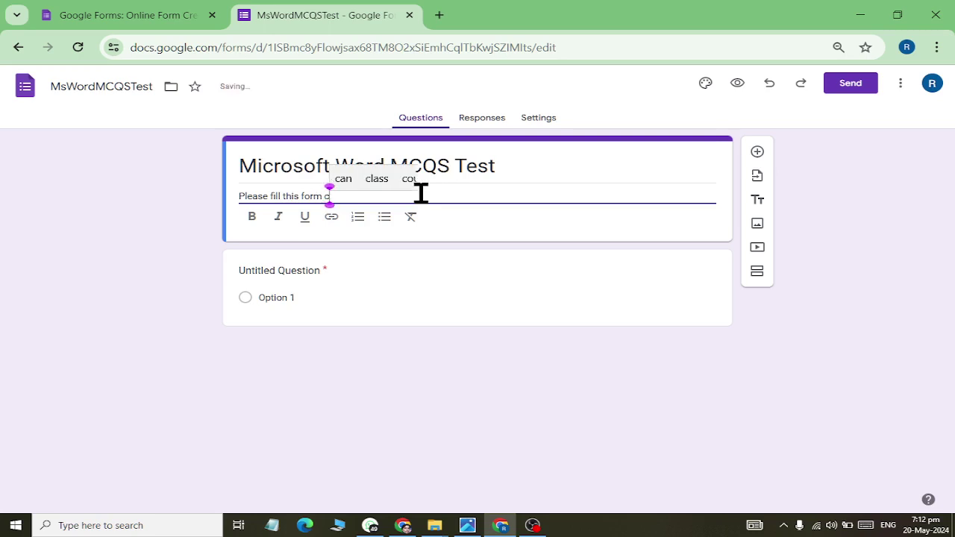
key("BackSpace")
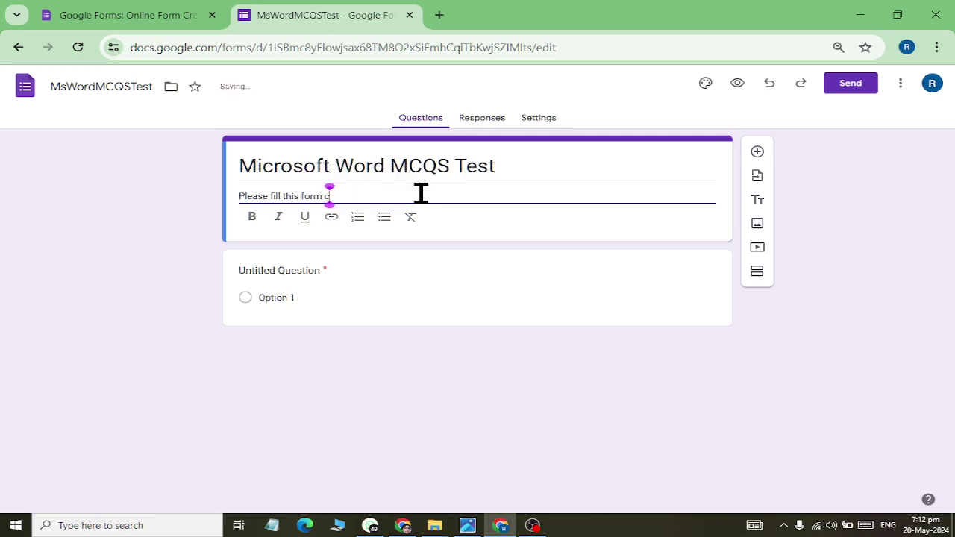
type("arefully a")
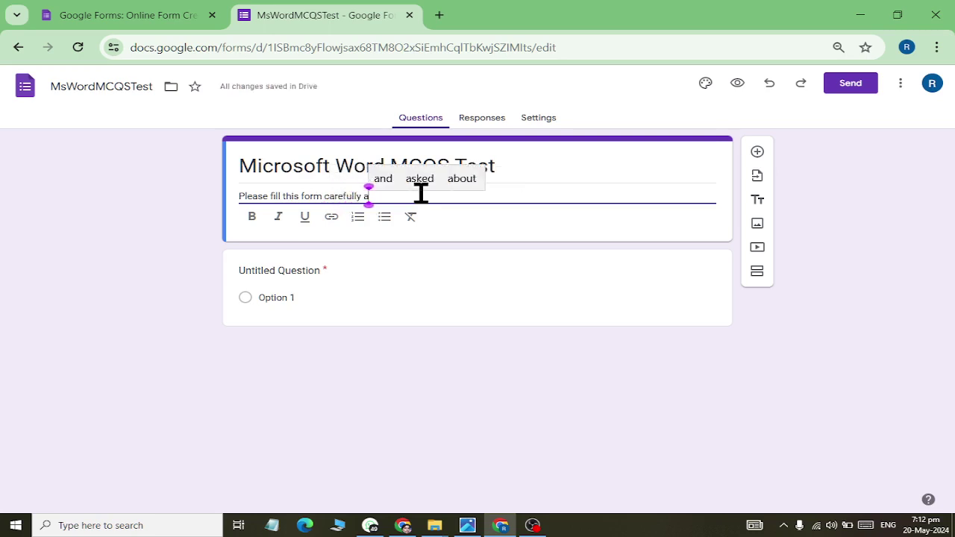
type("nd attempt a")
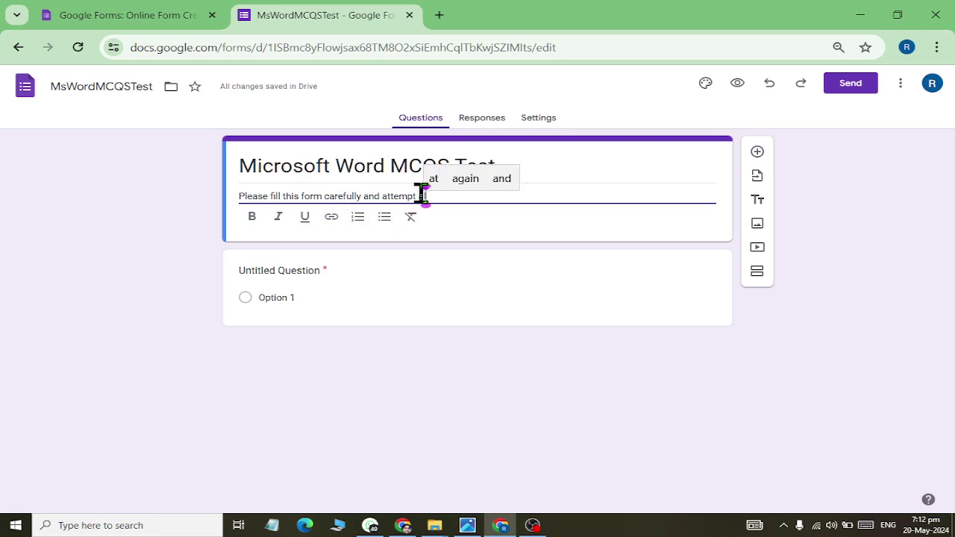
type("ll questions!")
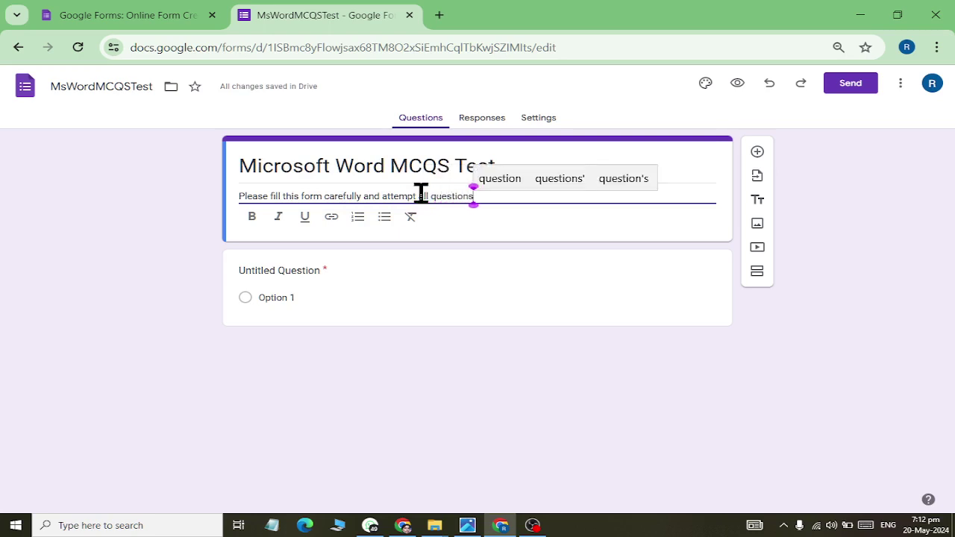
left_click(399, 335)
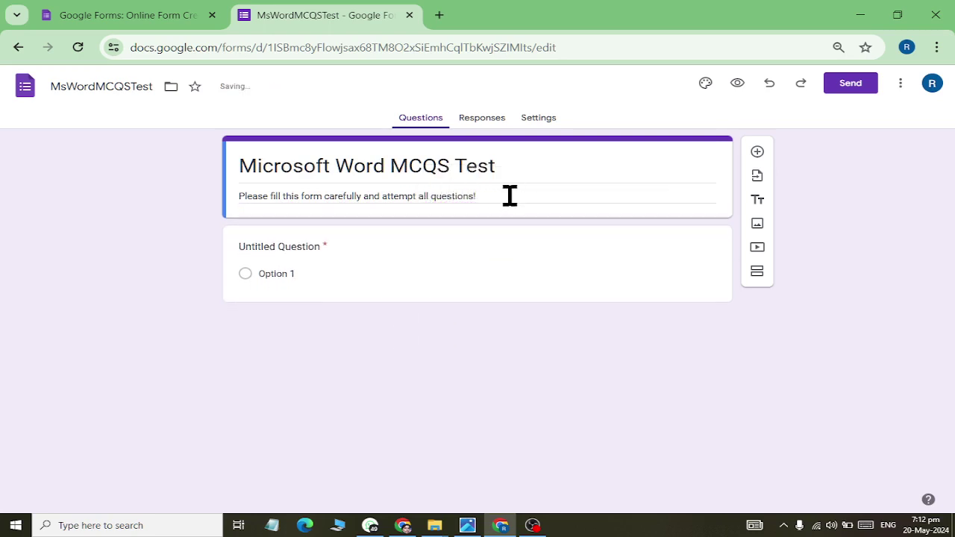
Step: Make both the form description and the form title bold
left_click_drag(507, 195, 246, 193)
left_click(251, 218)
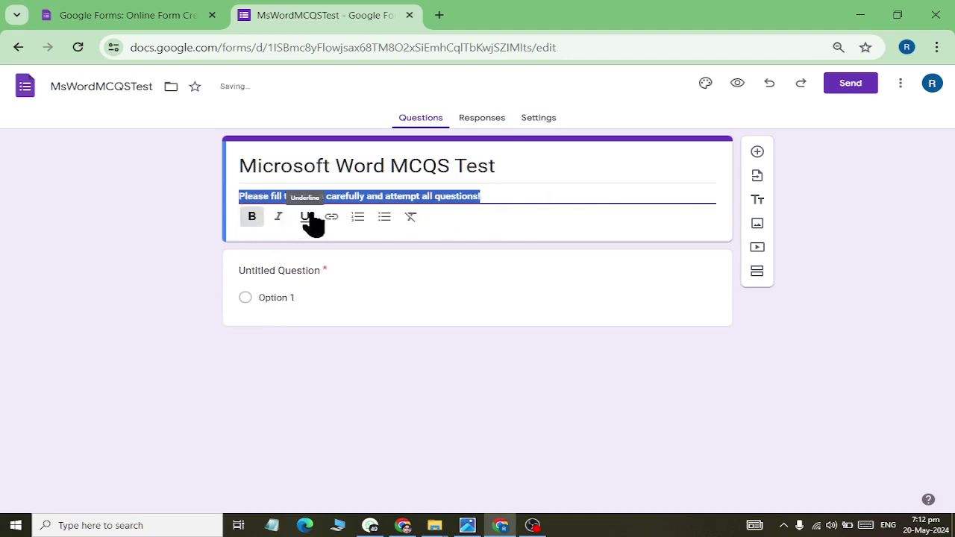
left_click(488, 167)
left_click_drag(508, 166, 192, 174)
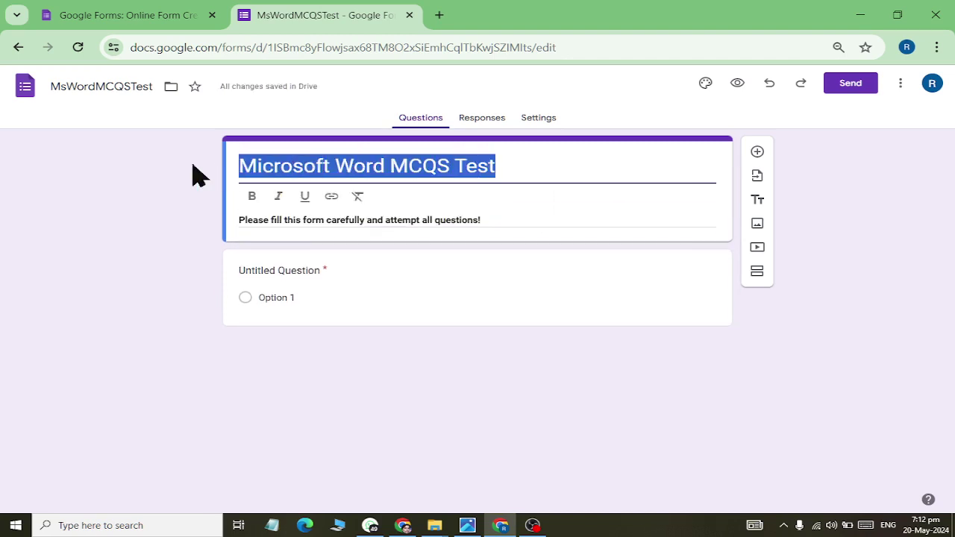
left_click(251, 196)
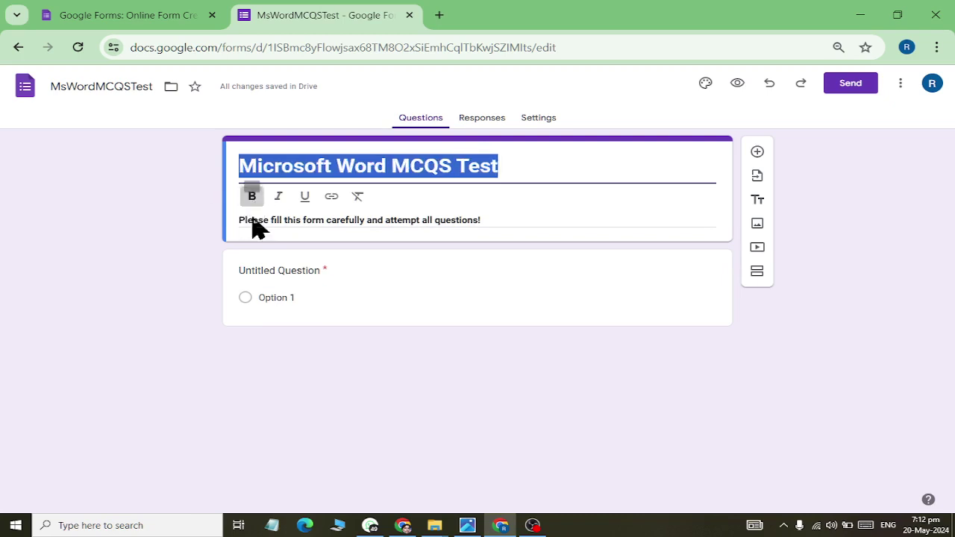
left_click(504, 403)
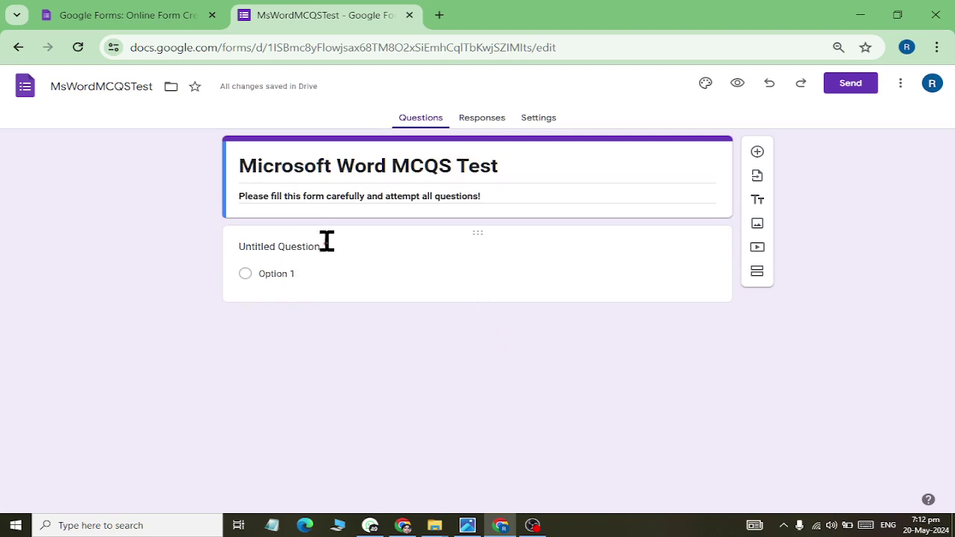
Step: Set the untitled question's answer type to Short answer
left_click(276, 250)
left_click(591, 261)
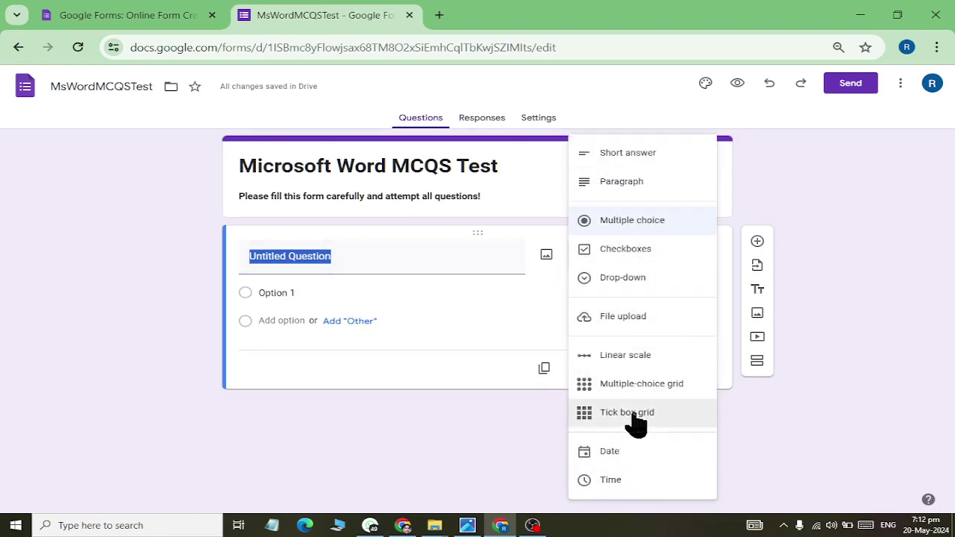
left_click(626, 451)
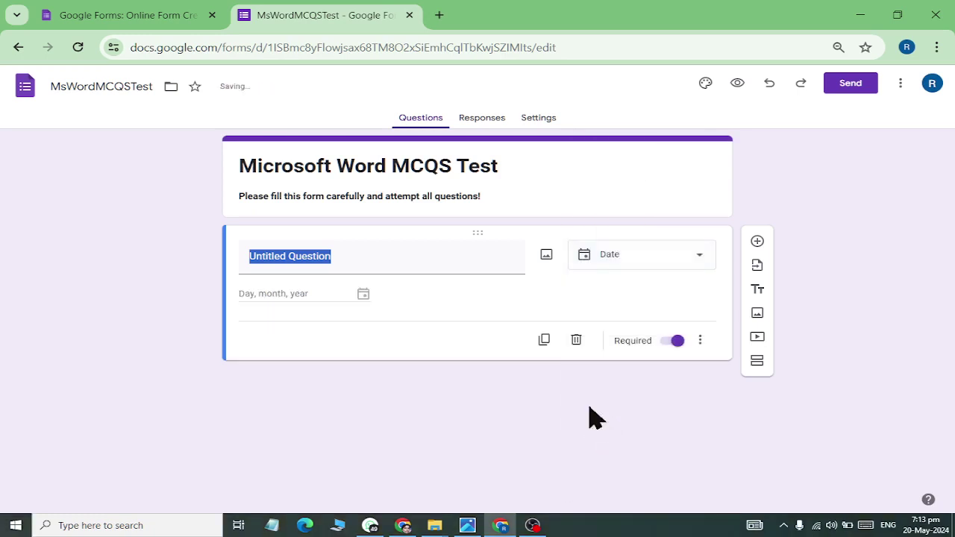
left_click(613, 260)
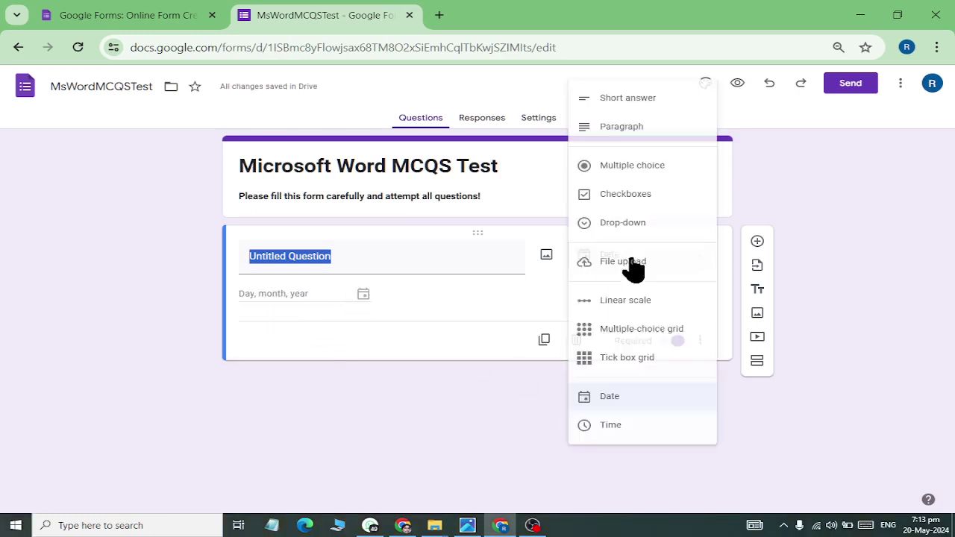
left_click(628, 99)
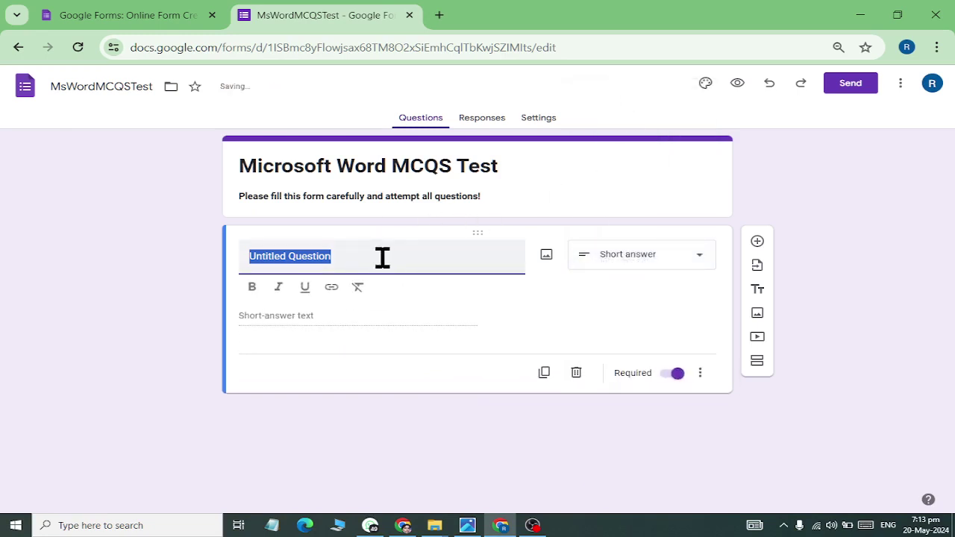
Step: Replace the untitled question's text with "Type your Full Name"
mouse_move(262, 256)
left_mouse_down()
mouse_move(261, 246)
mouse_move(267, 257)
left_mouse_up()
type("Ente")
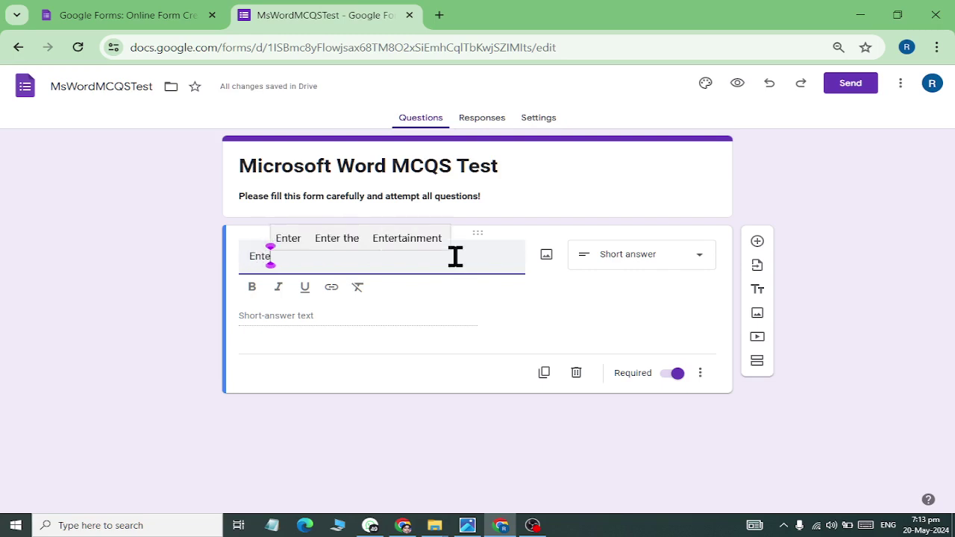
key("BackSpace")
key("BackSpace")
key("BackSpace")
key("BackSpace")
type("Type your F")
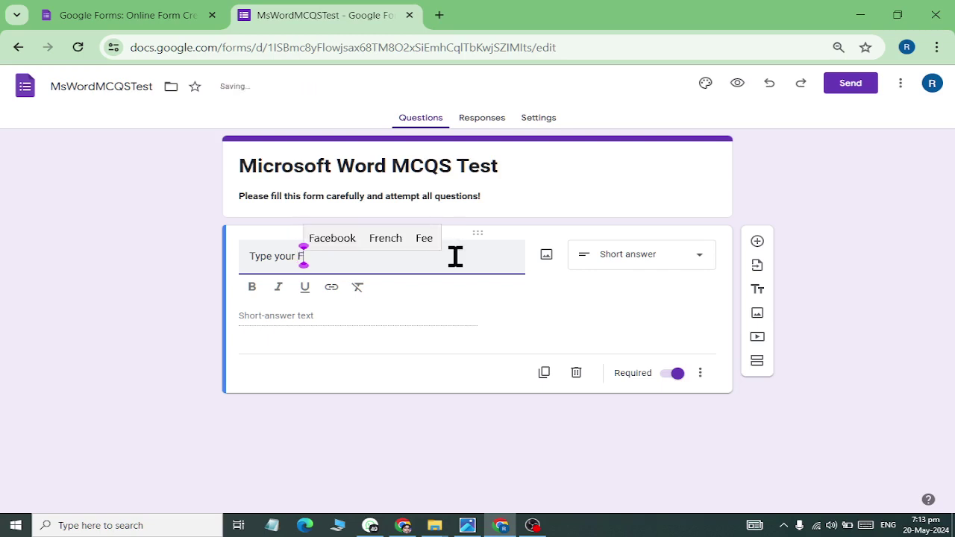
type("ull")
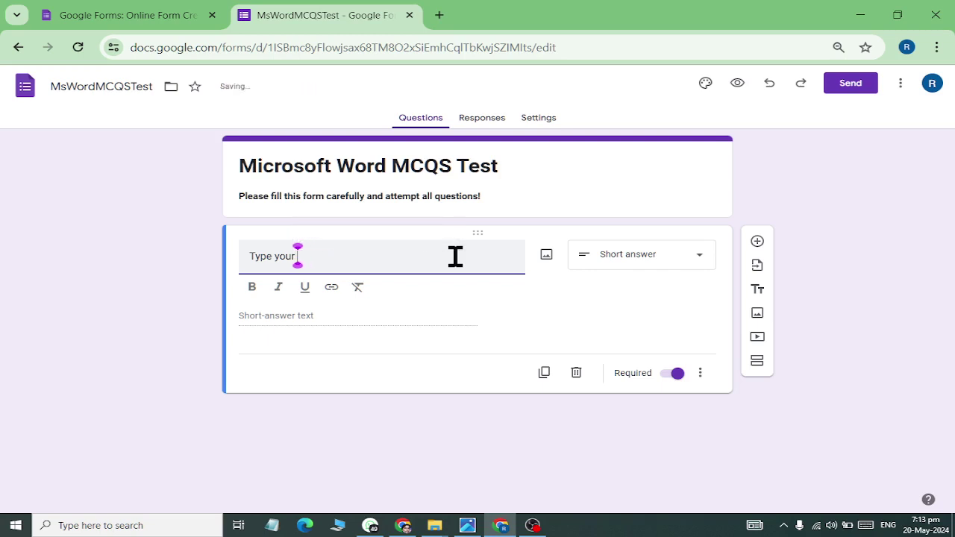
type(" Full Name")
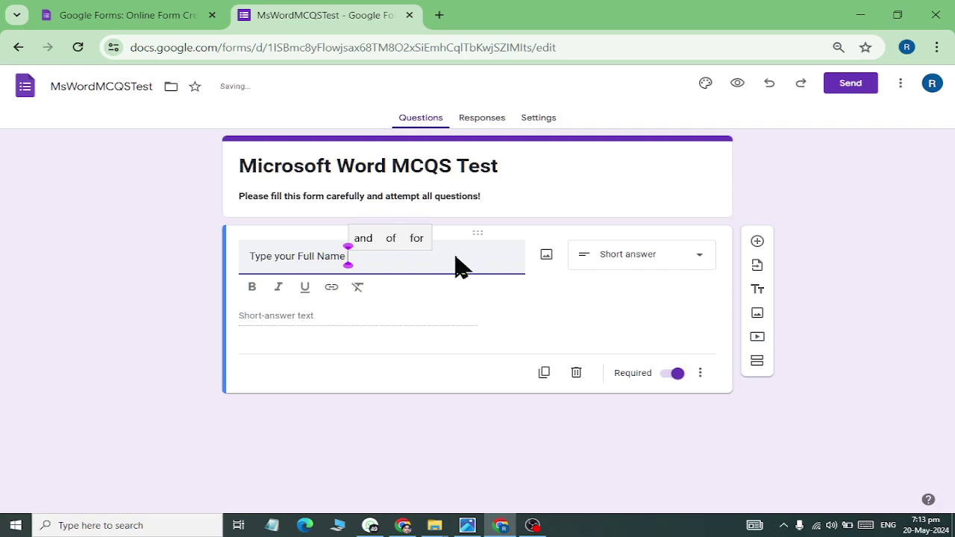
left_click(360, 312)
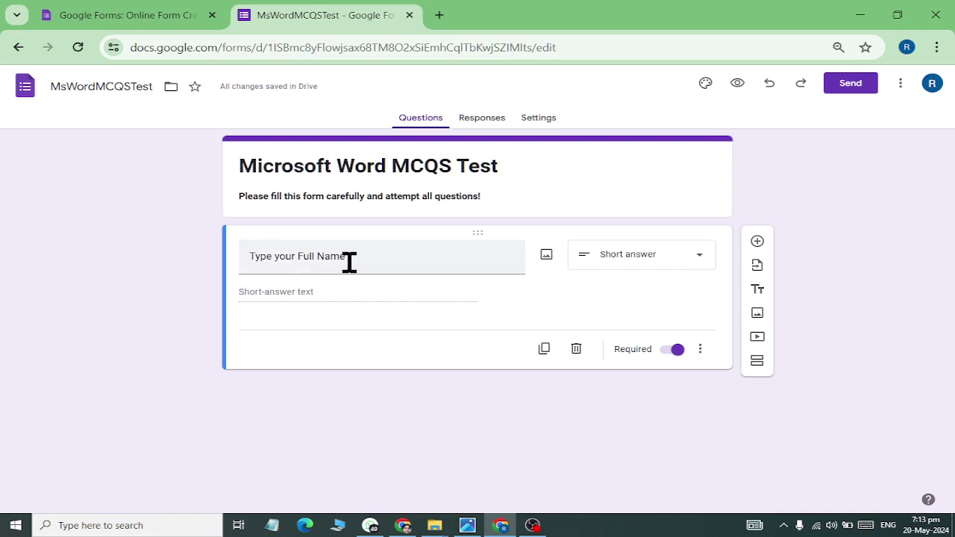
Step: Switch the full name question's Required setting off and back on, and view its additional display options
left_click(674, 349)
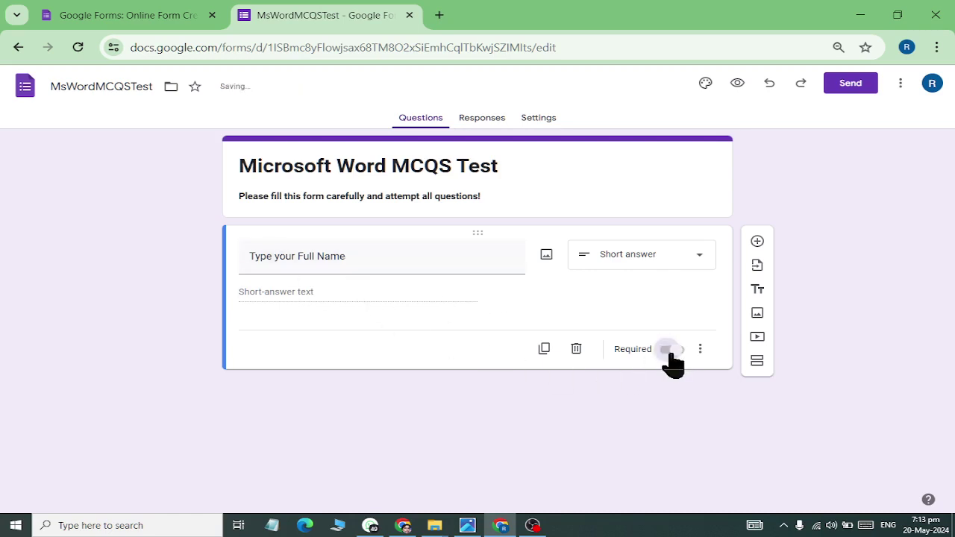
left_click(673, 350)
left_click(675, 350)
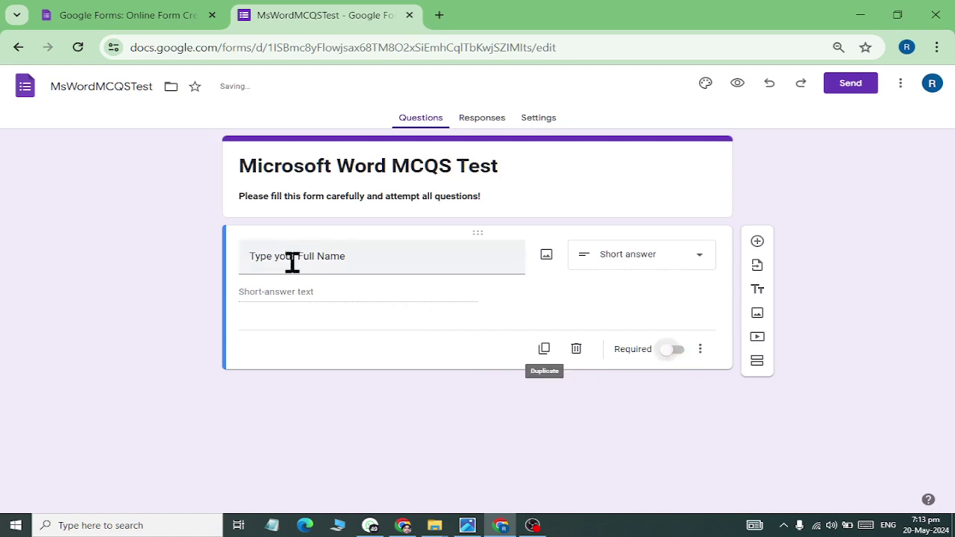
left_click(688, 354)
left_click(699, 349)
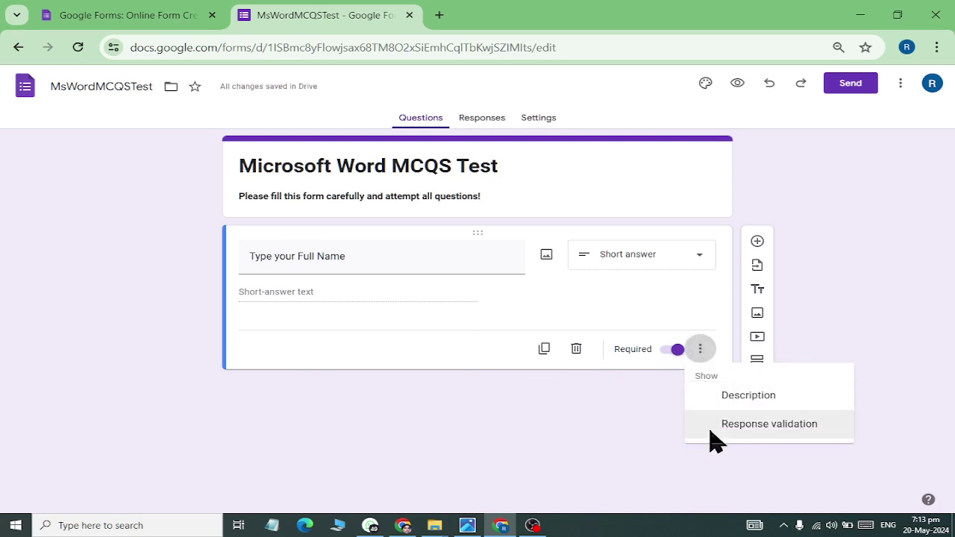
left_click(499, 375)
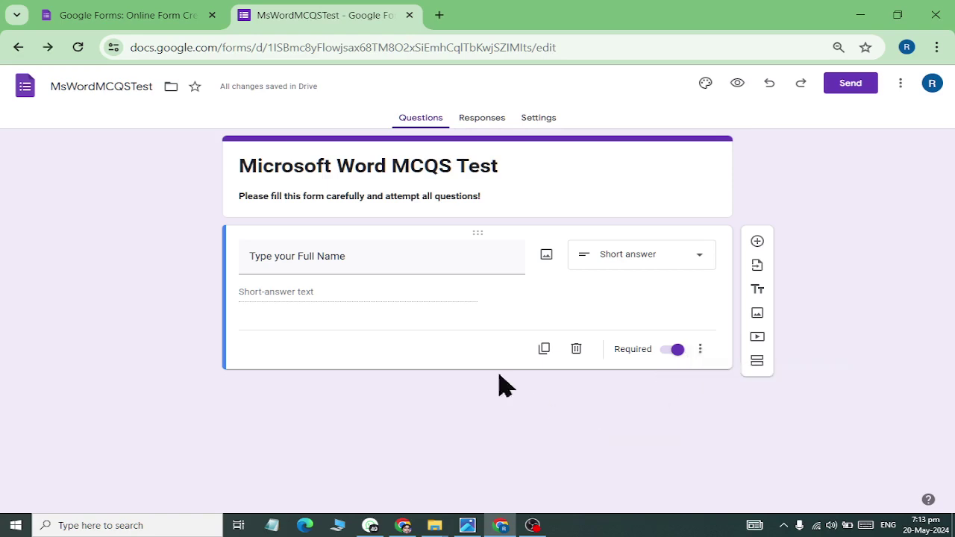
Step: Duplicate the full name question and change the copy's text to "Type your father's Name"
left_click(550, 358)
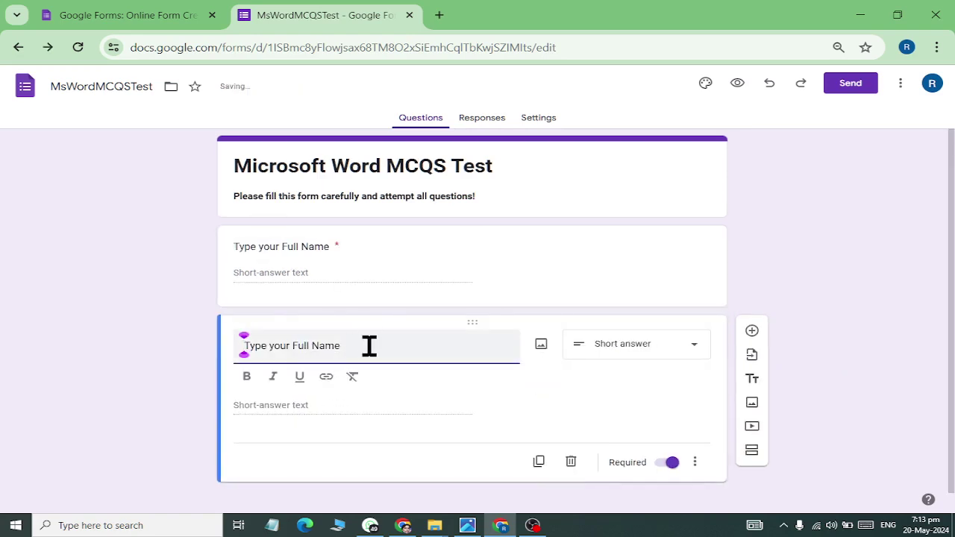
left_click_drag(375, 349, 241, 330)
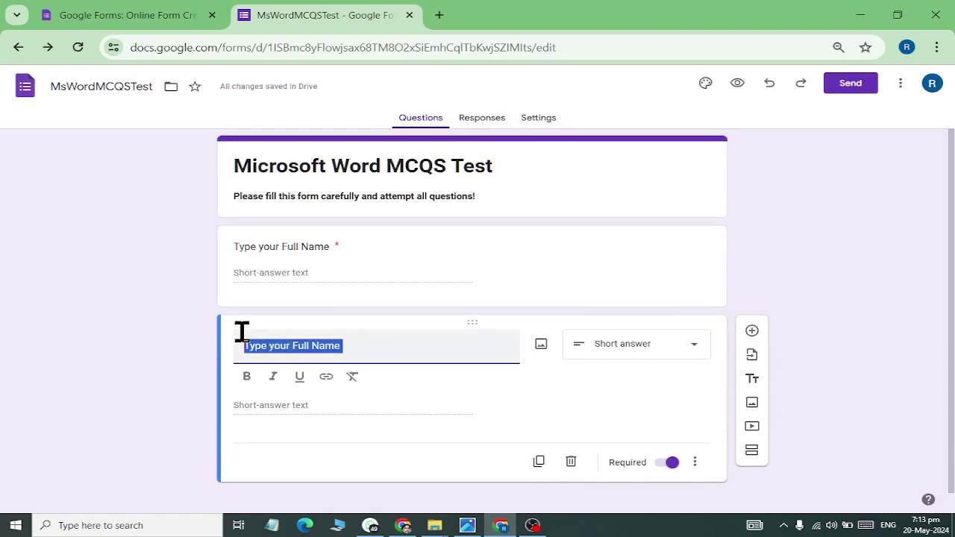
type("Type")
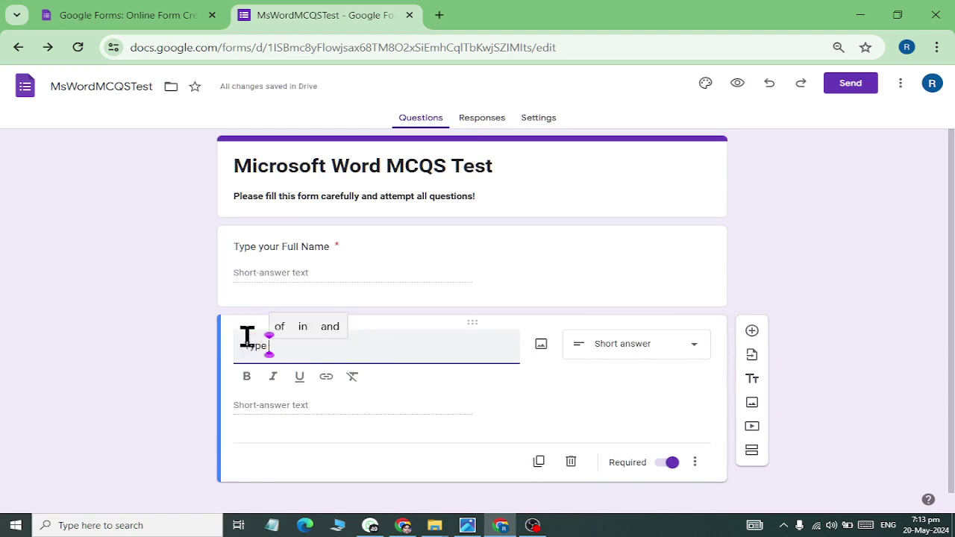
type(" your father's")
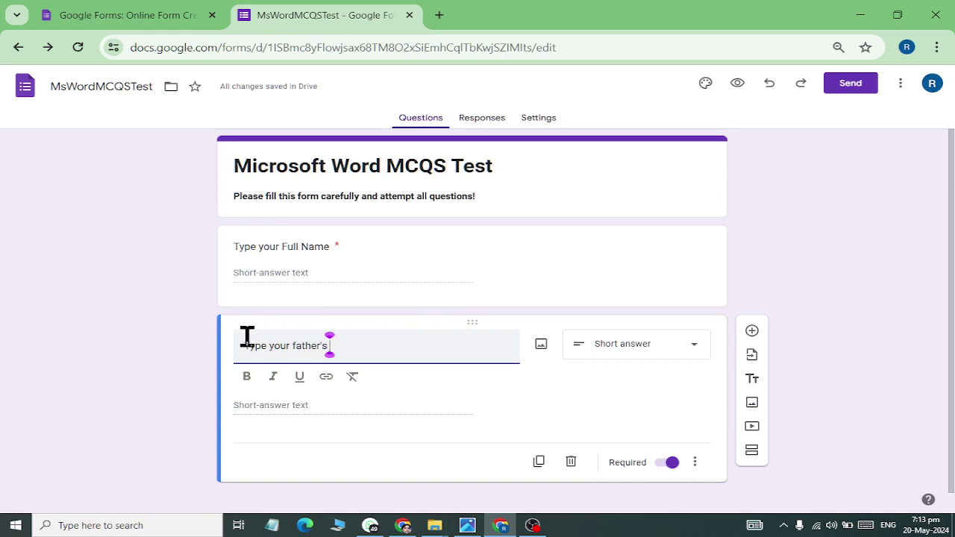
type(" Name")
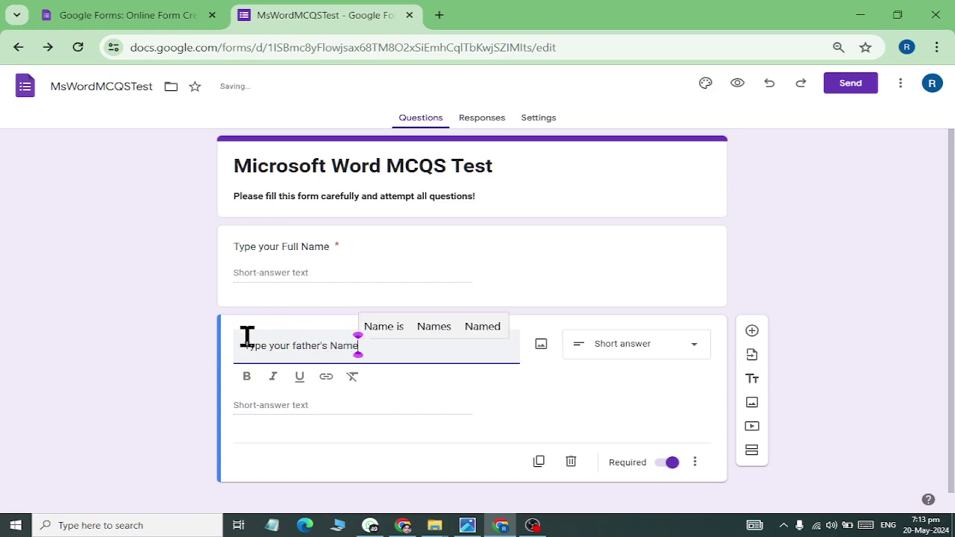
Step: Duplicate the father's name question and change the copy's text to "Type your Roll No"
left_click(538, 467)
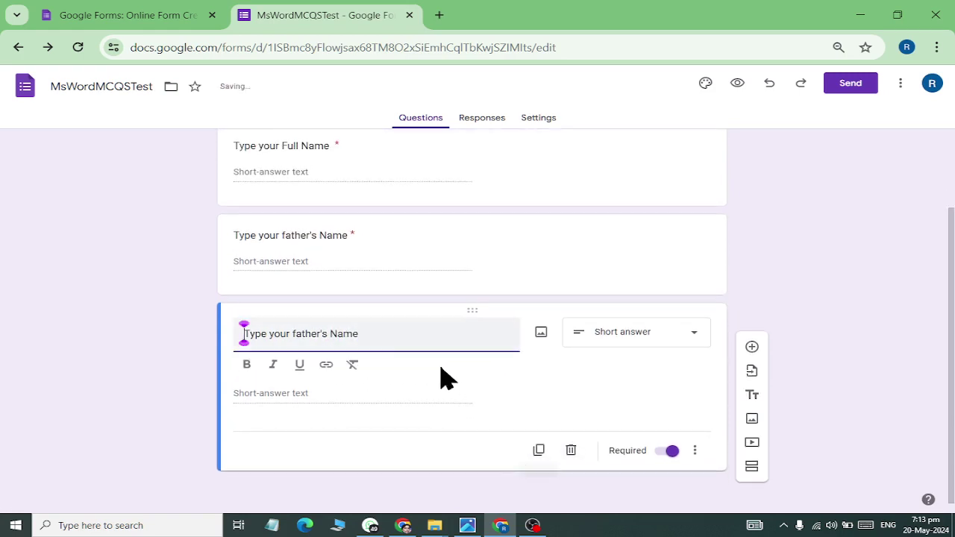
left_click(358, 335)
left_click_drag(385, 339, 104, 308)
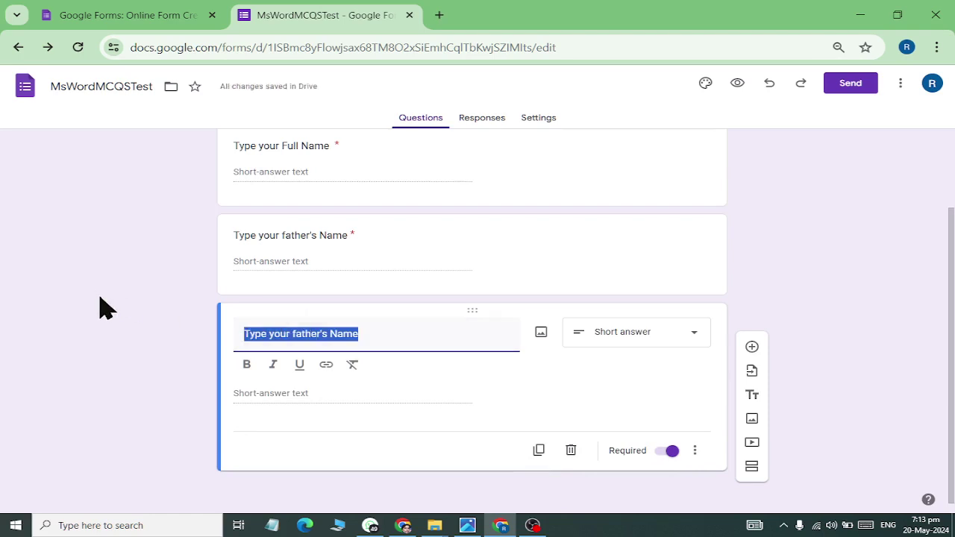
key("BackSpace")
type("Type ")
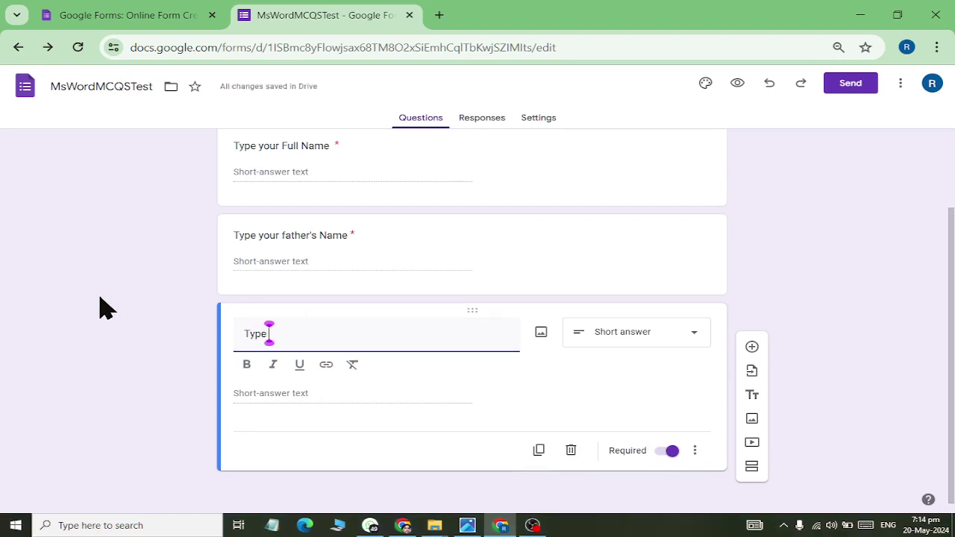
type("your R")
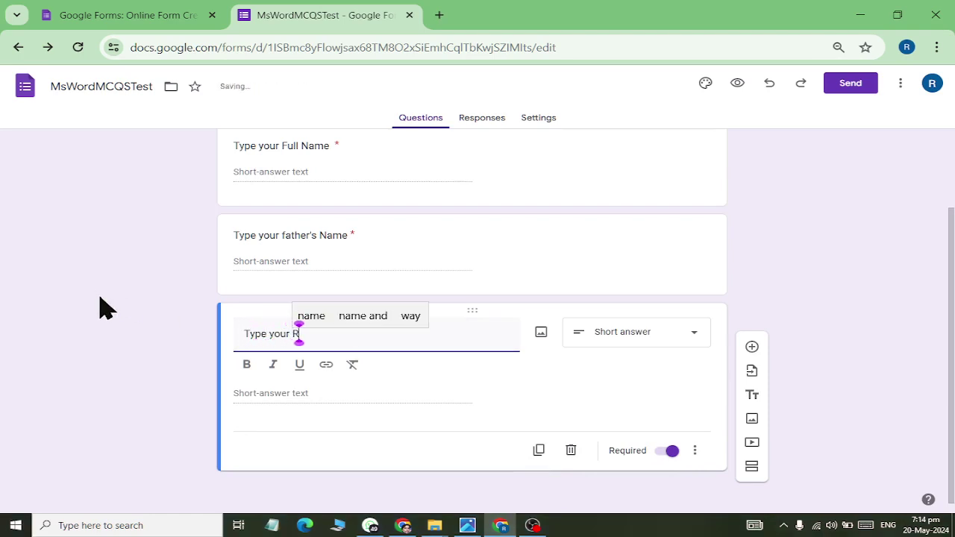
type("oll No")
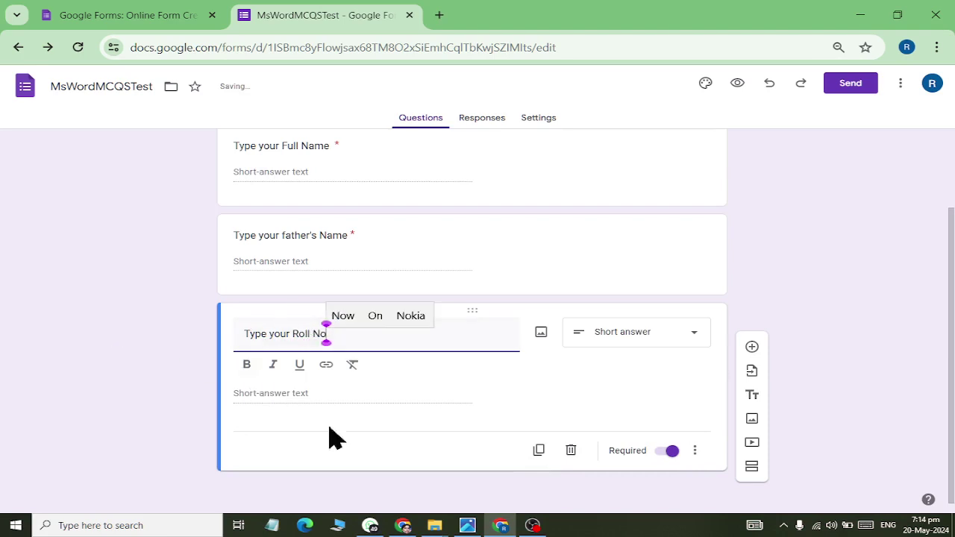
Step: Duplicate the roll number question and change the copy's text to "Type your Course Name"
left_click(537, 452)
left_click(319, 446)
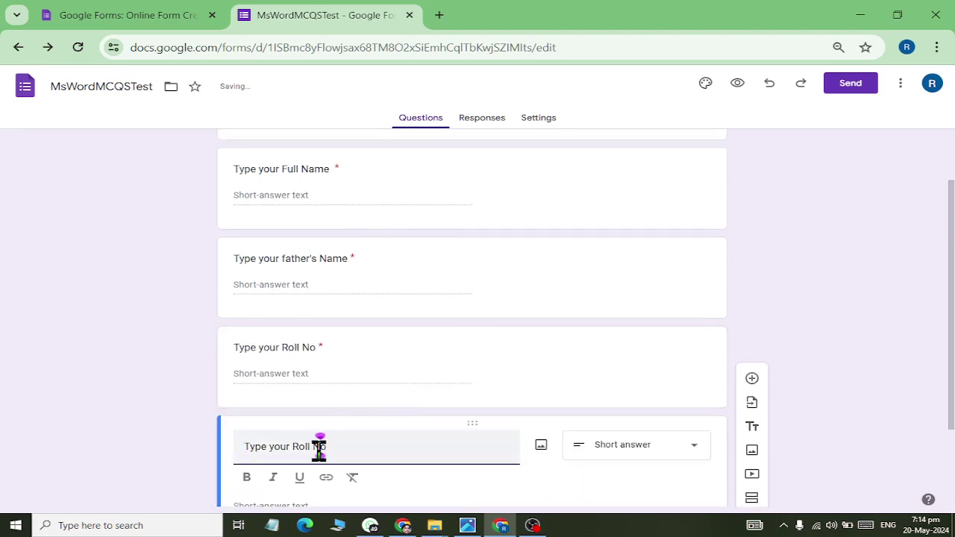
type("Typ")
key("shift+End")
type("Course Name")
key("ctrl+shift+Left")
key("ctrl+shift+Left")
left_click(365, 453)
scroll(456, 432, "down", 2)
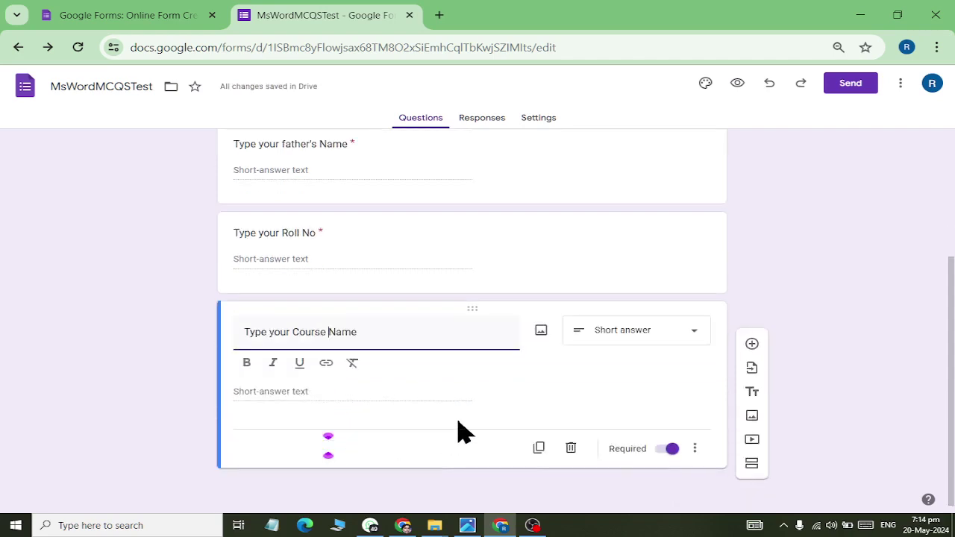
scroll(641, 231, "up", 3)
scroll(625, 278, "down", 3)
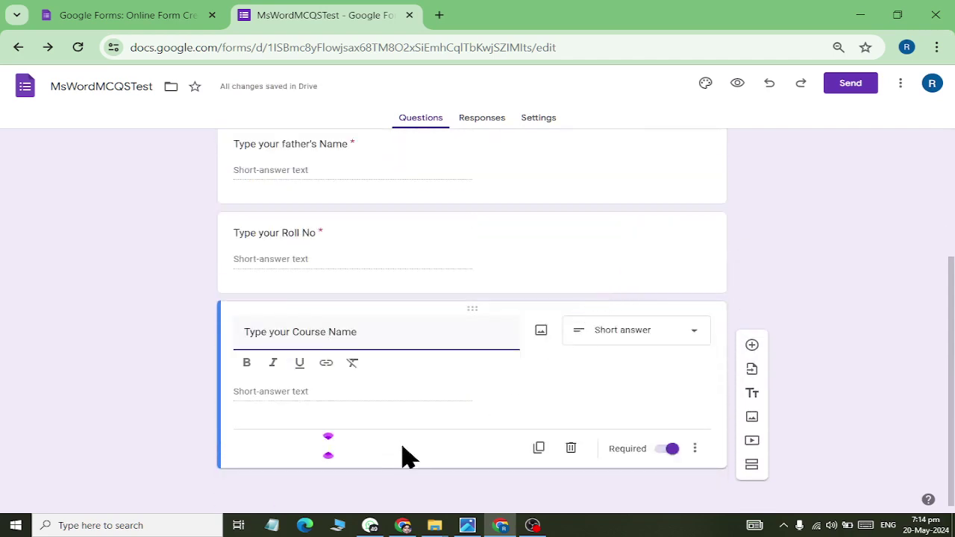
left_click(401, 499)
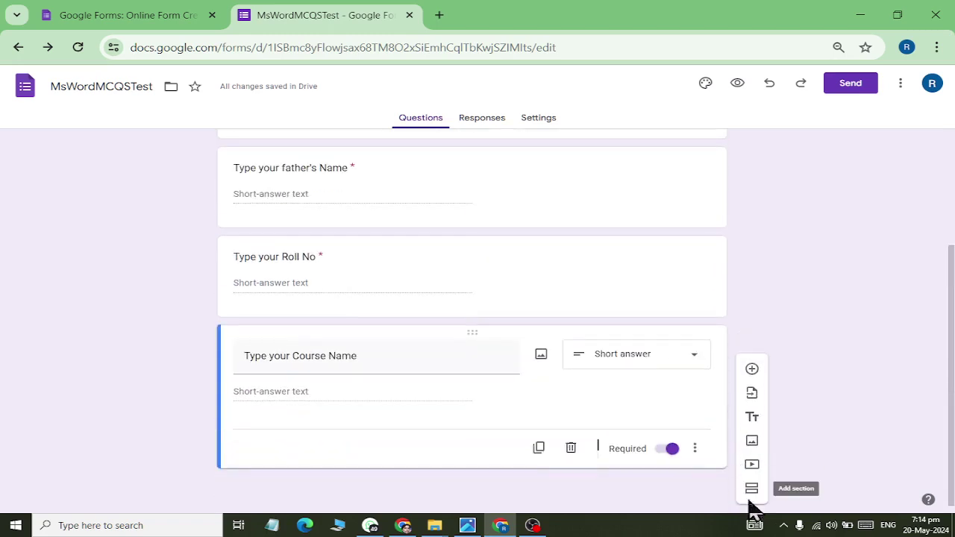
Step: Add a new section after the course name question and review the form's first section
left_click(751, 495)
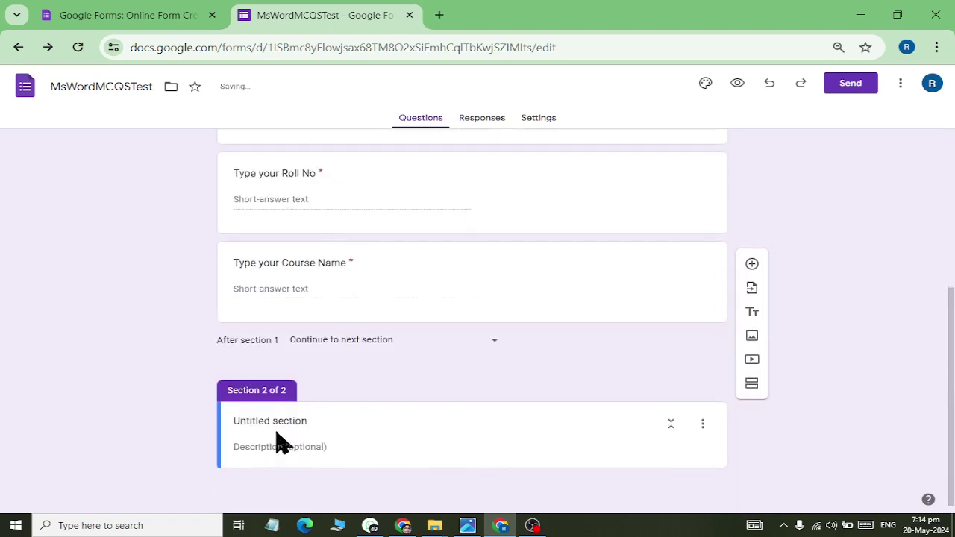
scroll(303, 411, "up", 4)
scroll(269, 272, "down", 3)
scroll(269, 272, "down", 1)
scroll(488, 340, "up", 6)
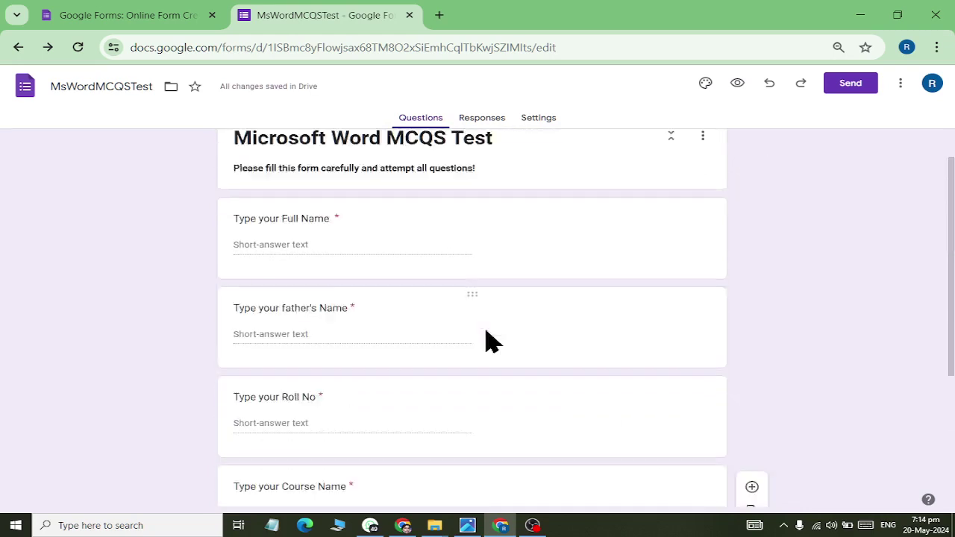
scroll(262, 447, "down", 3)
scroll(281, 236, "up", 2)
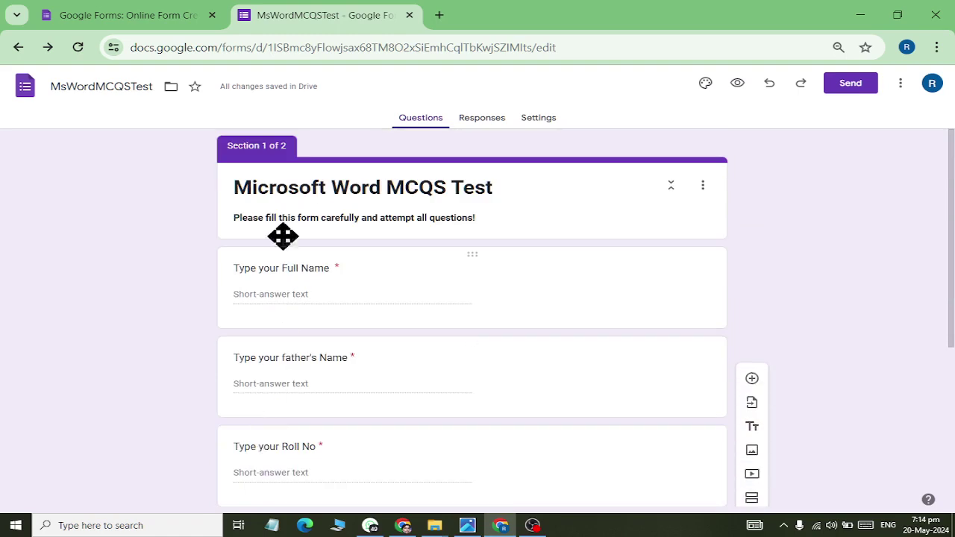
scroll(363, 356, "down", 4)
Step: Enter "Attempt All Question. All Question Carring equal marks." as the description of section 2
left_click(279, 449)
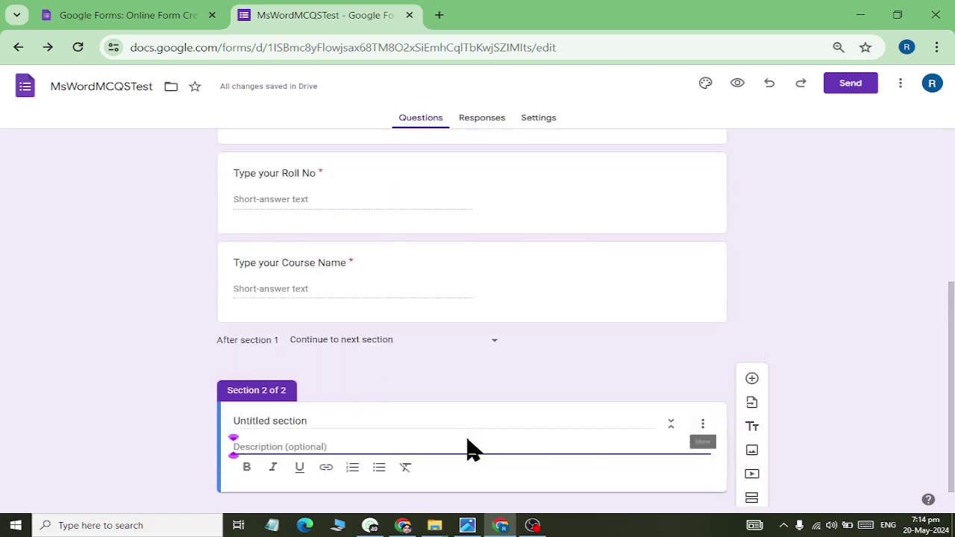
scroll(478, 446, "down", 1)
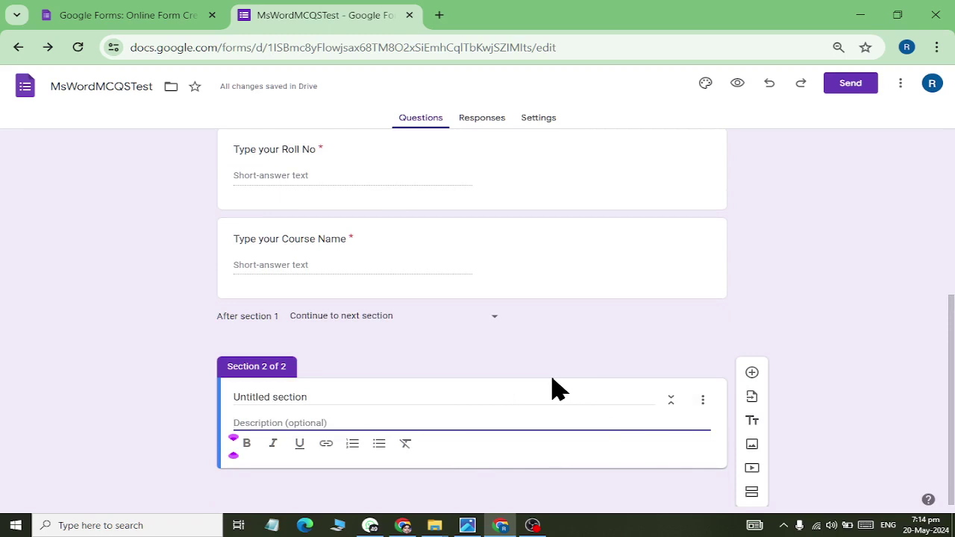
type("Attempt All")
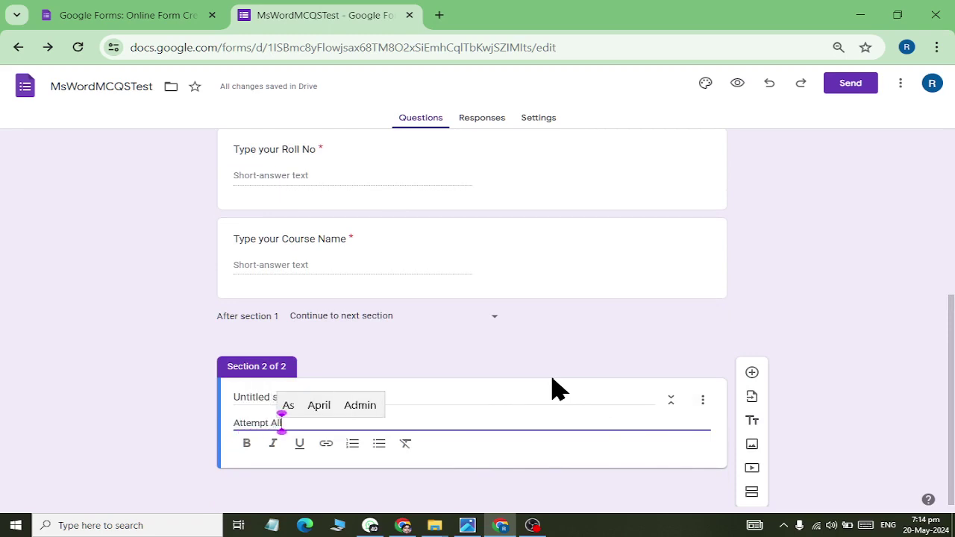
type(" Question")
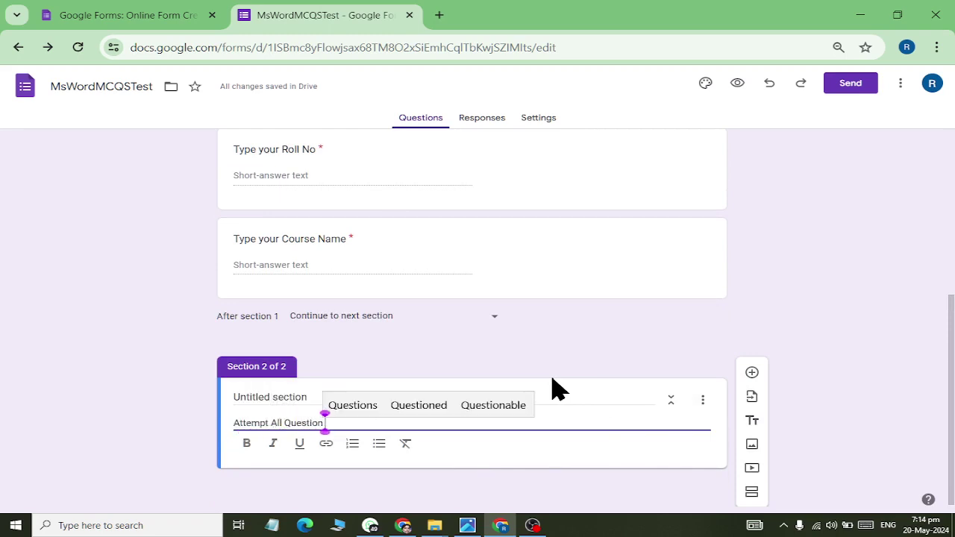
type(" A")
key("BackSpace")
key("BackSpace")
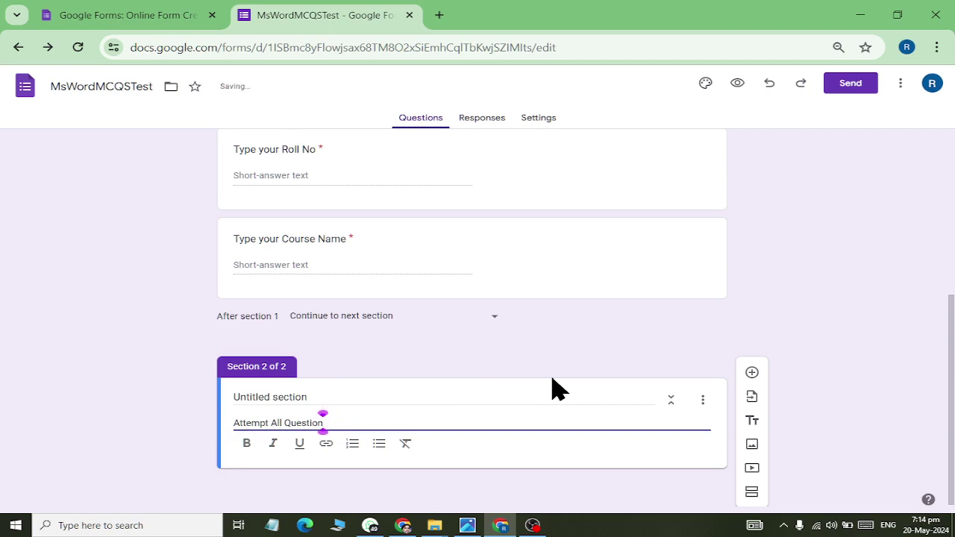
type(". All Question Ca")
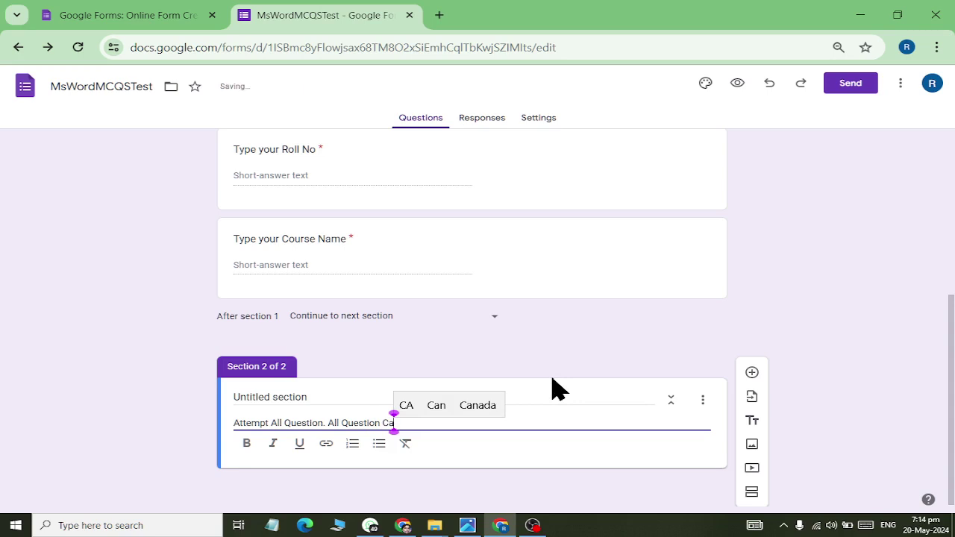
type("rr")
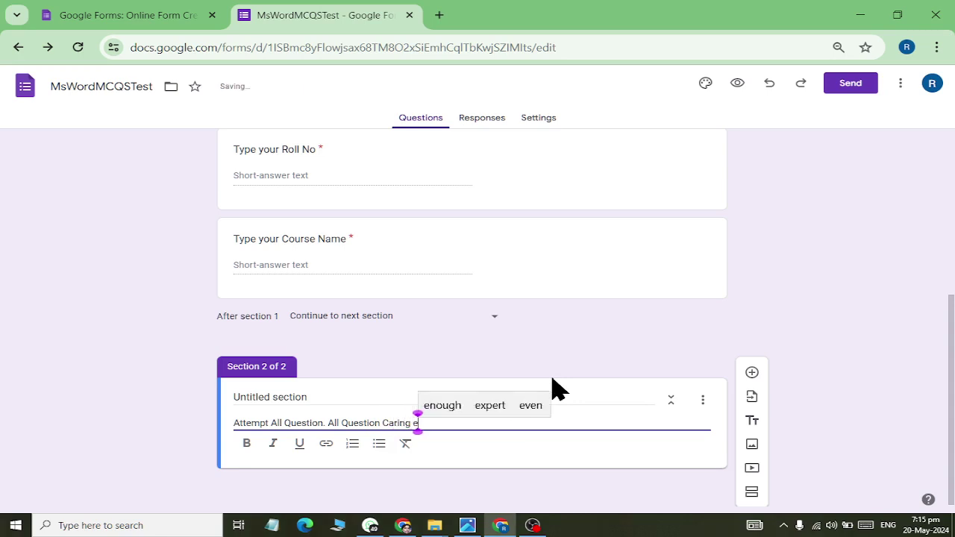
key("BackSpace")
type("ing")
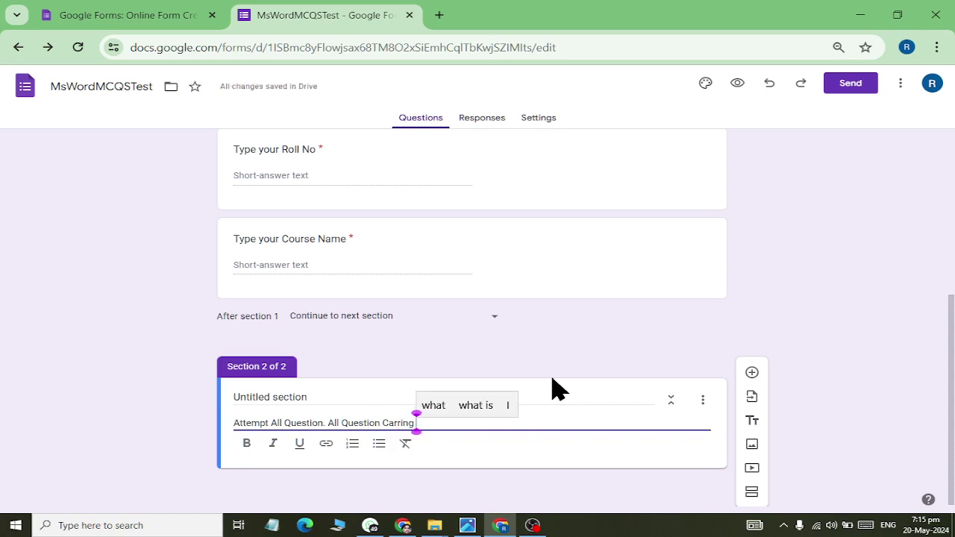
type(" eq")
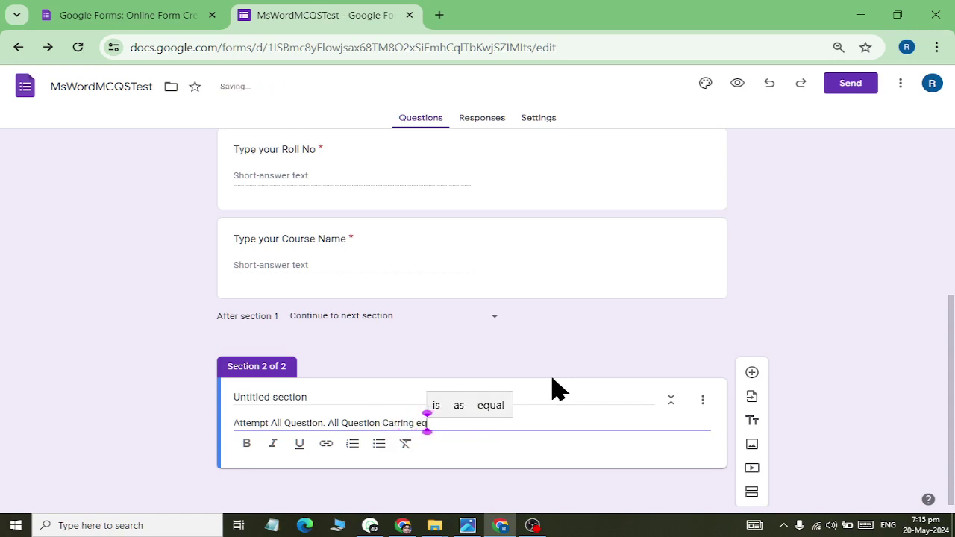
type("ual")
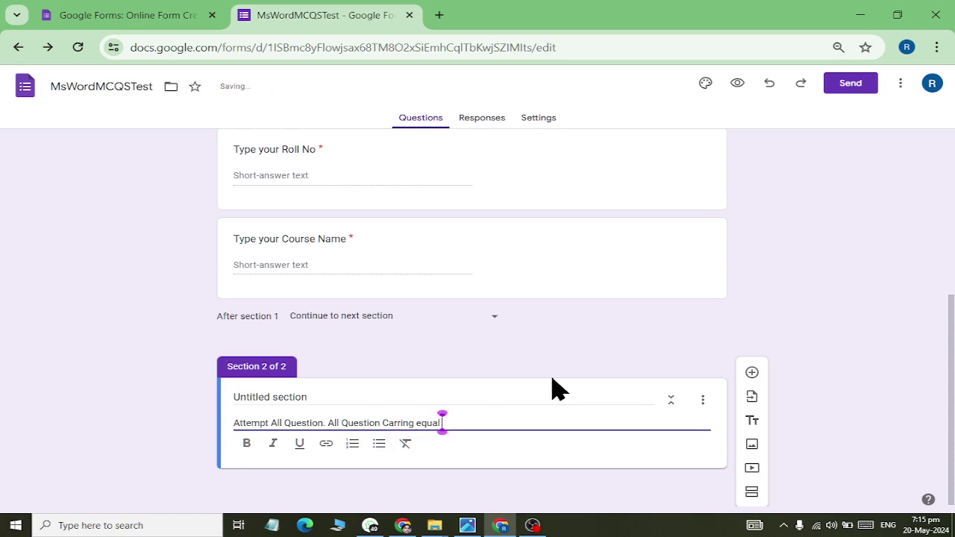
type(" marks.")
left_click(852, 388)
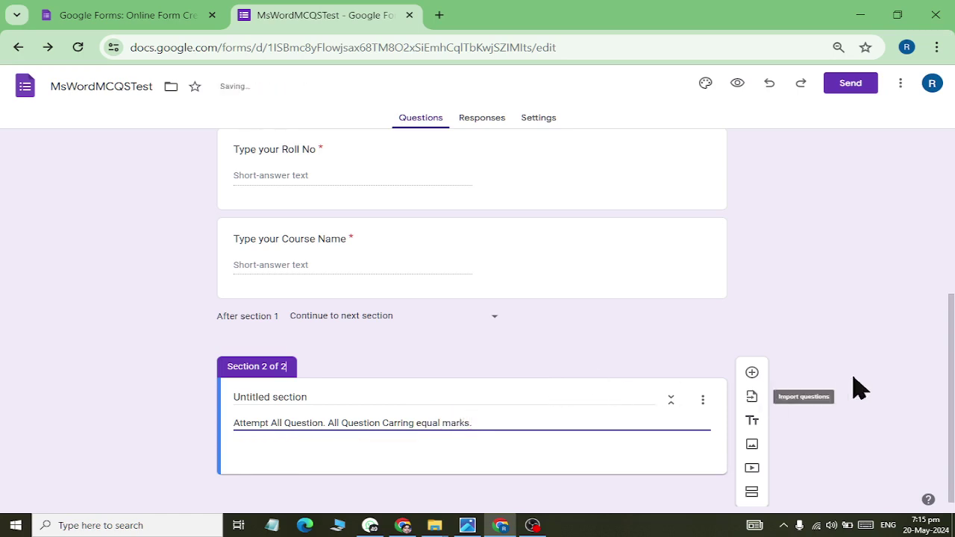
Step: Replace the title of section 2 with "Questions"
left_click(559, 399)
left_click_drag(384, 399, 193, 401)
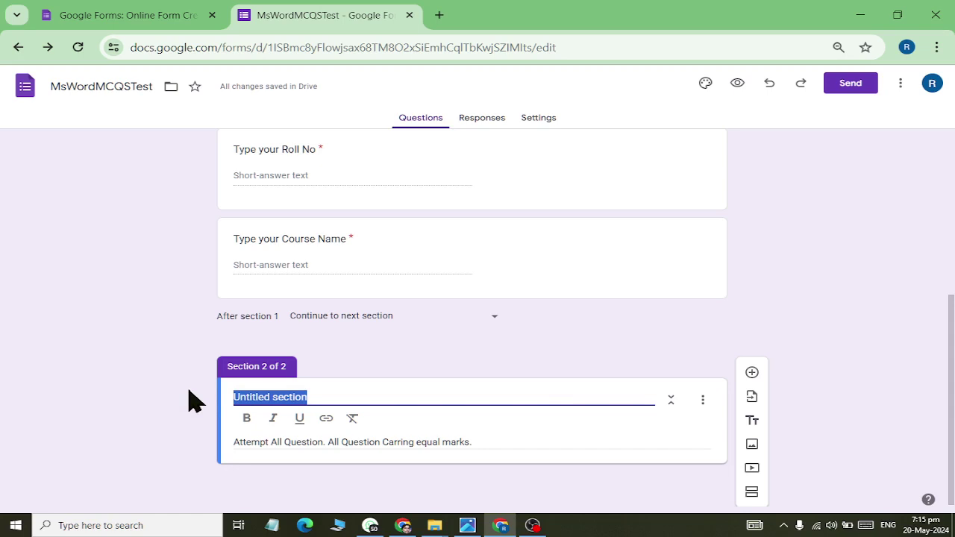
type("Q")
key("BackSpace")
type("Q")
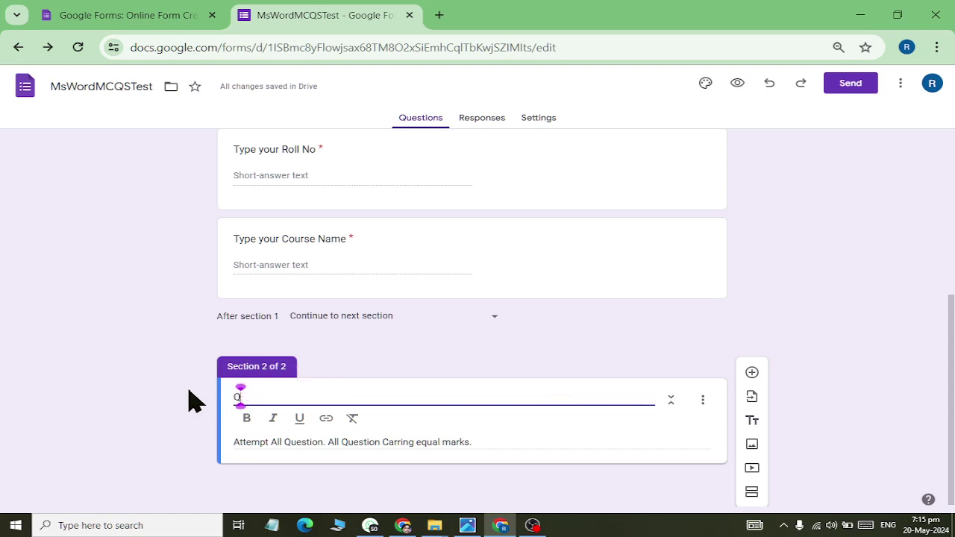
type("uestions")
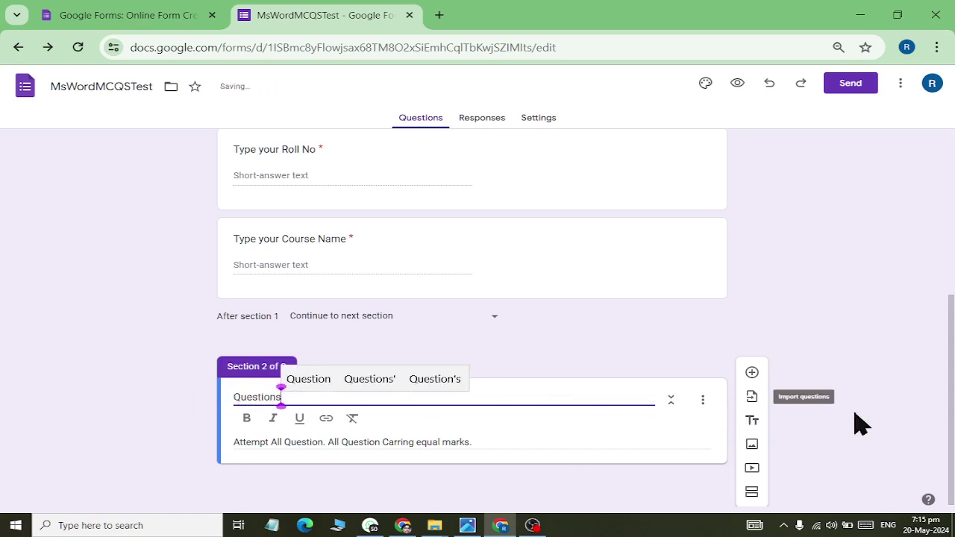
left_click(291, 480)
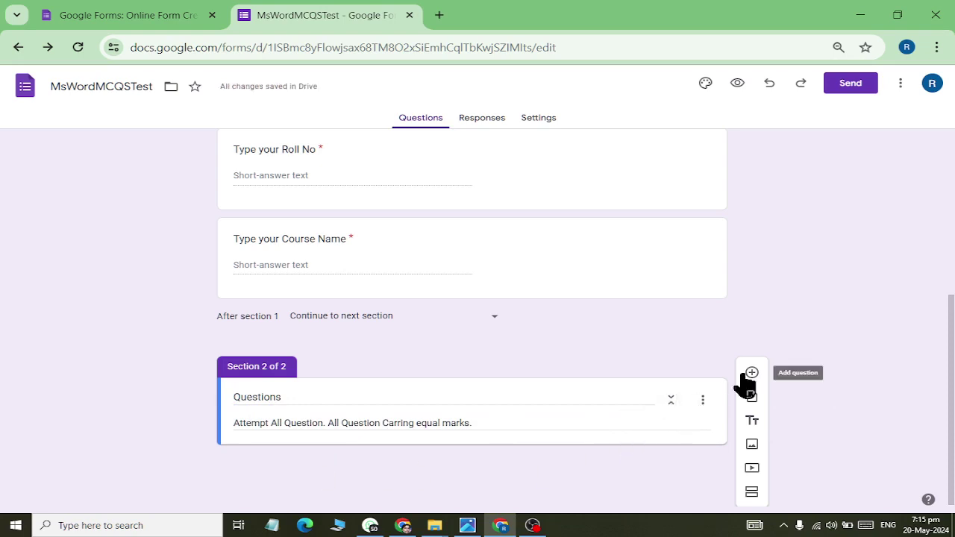
Step: Add a multiple choice question to section 2 reading "Microsoft Office is a" followed by an underscored blank and a full stop
left_click(748, 375)
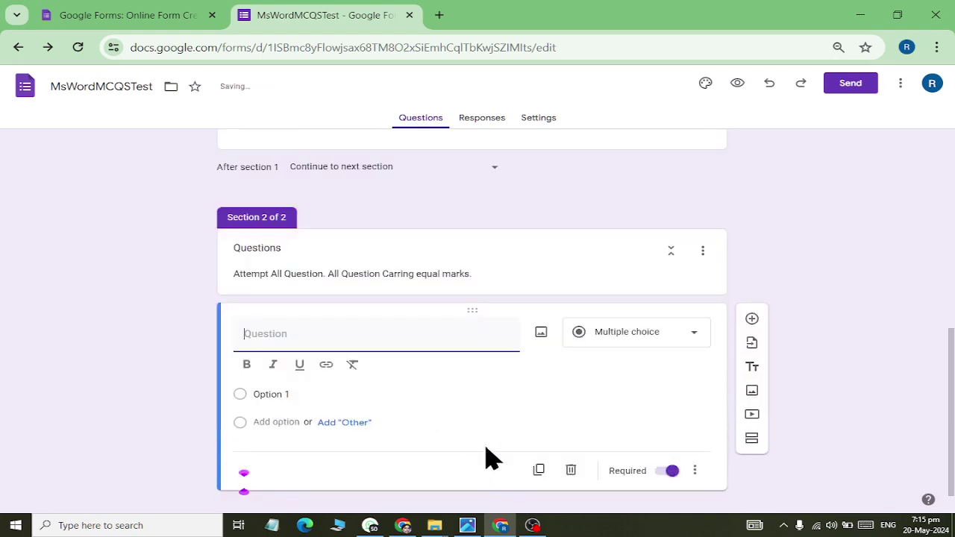
left_click(632, 335)
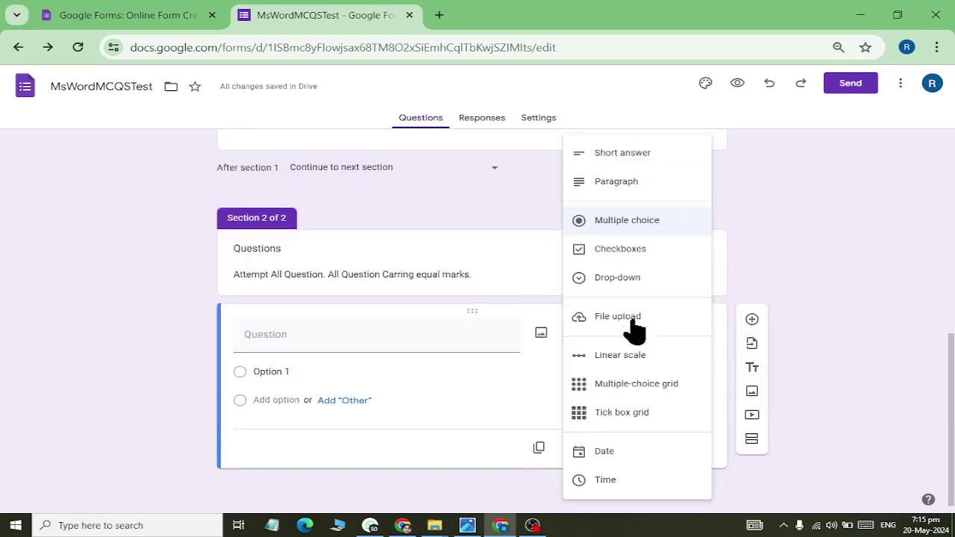
left_click(656, 231)
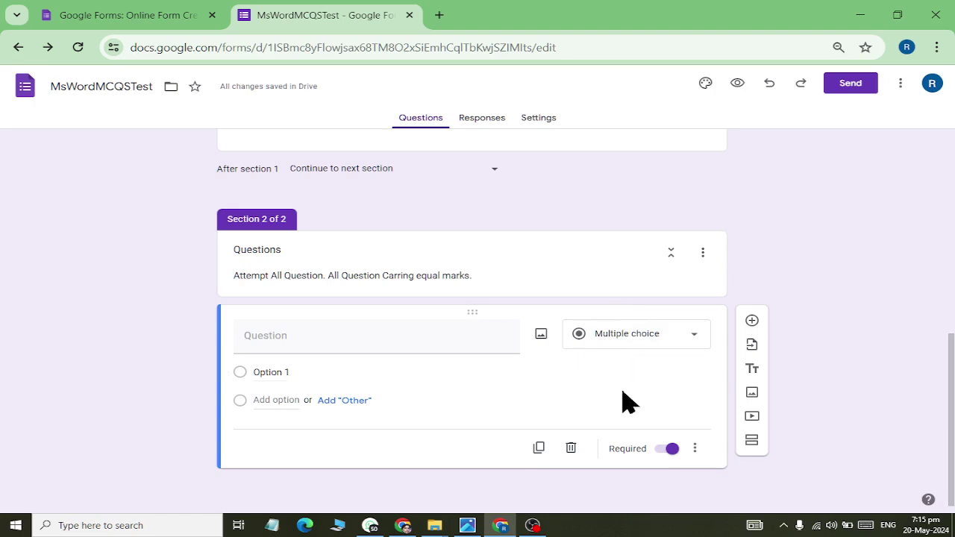
left_click(424, 341)
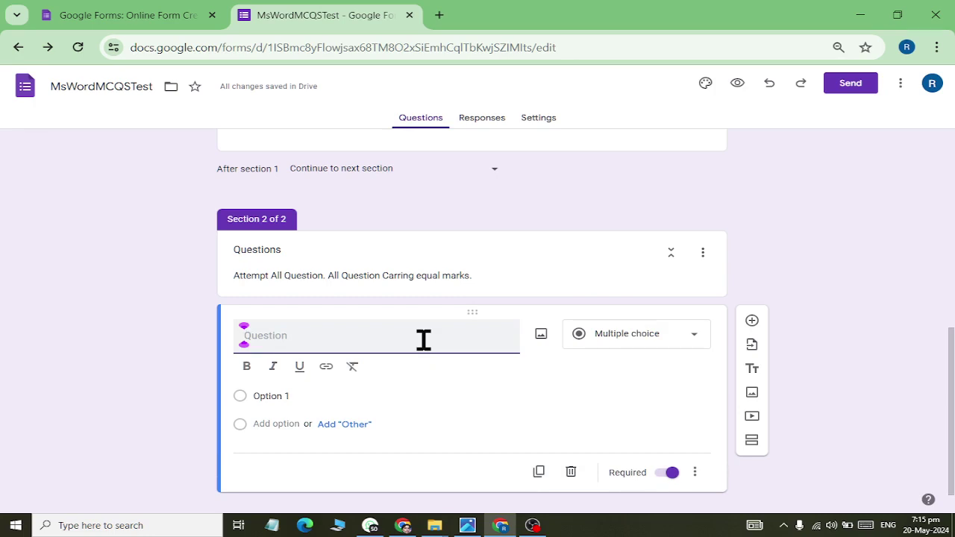
type("Microsoft")
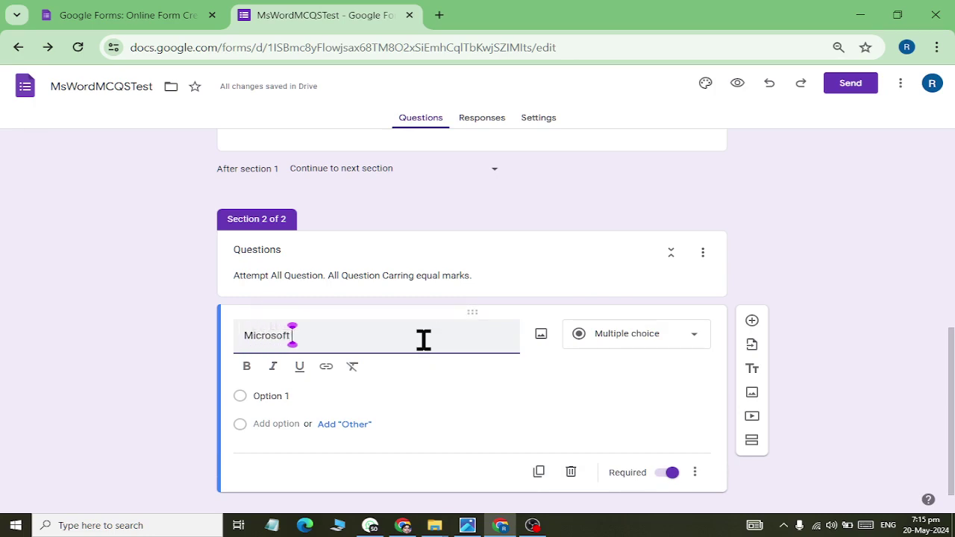
type(" Office is")
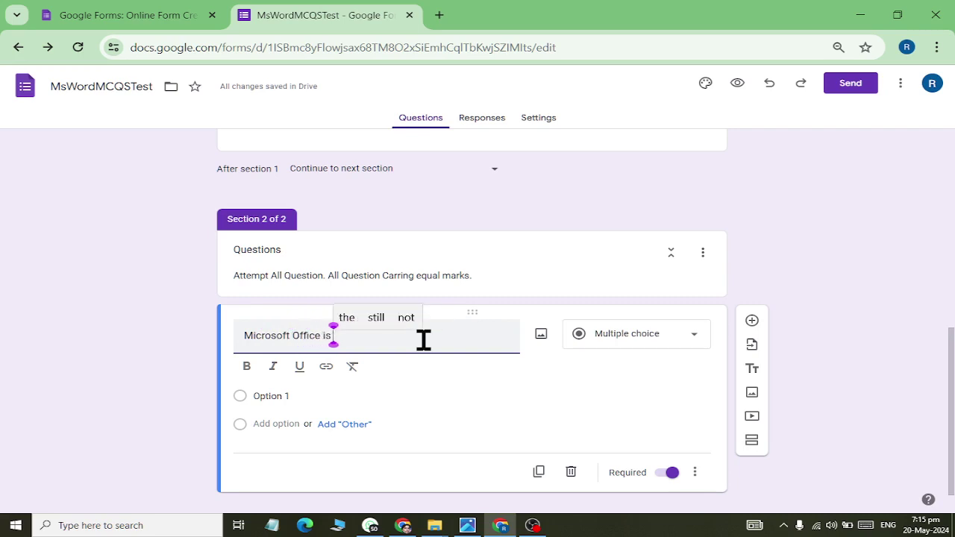
type(" a _")
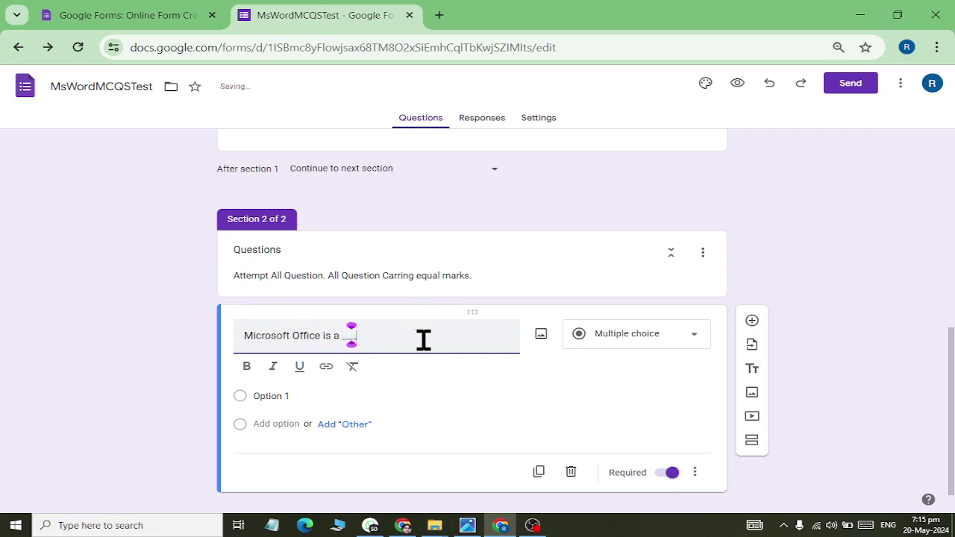
type("________________.")
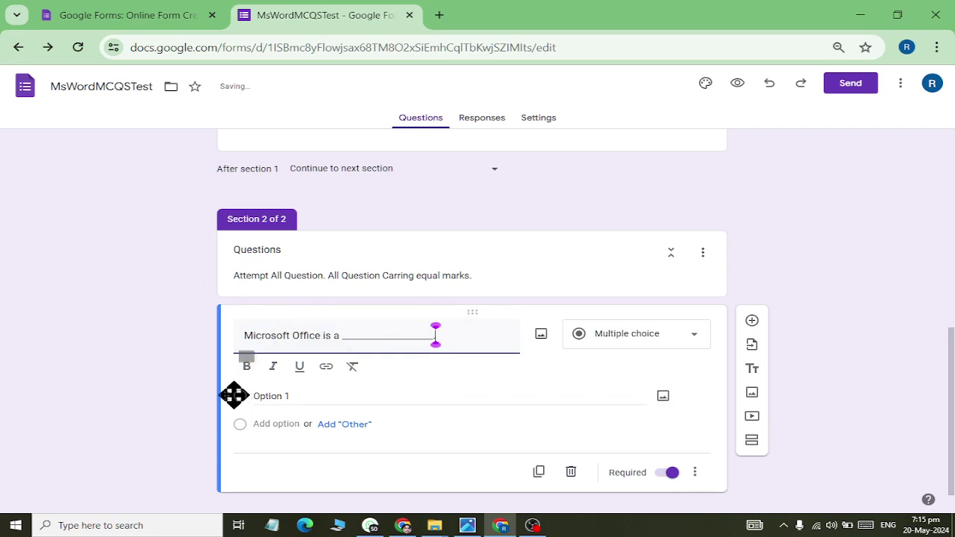
Step: Set the first two answer options of the Microsoft Office question to "Hardware" and "Software"
left_click(233, 394)
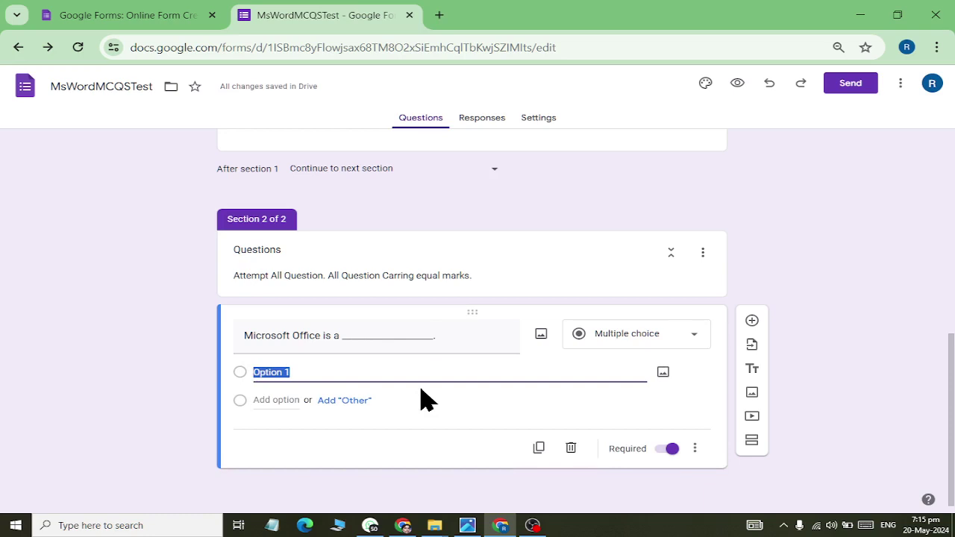
type("Hardware")
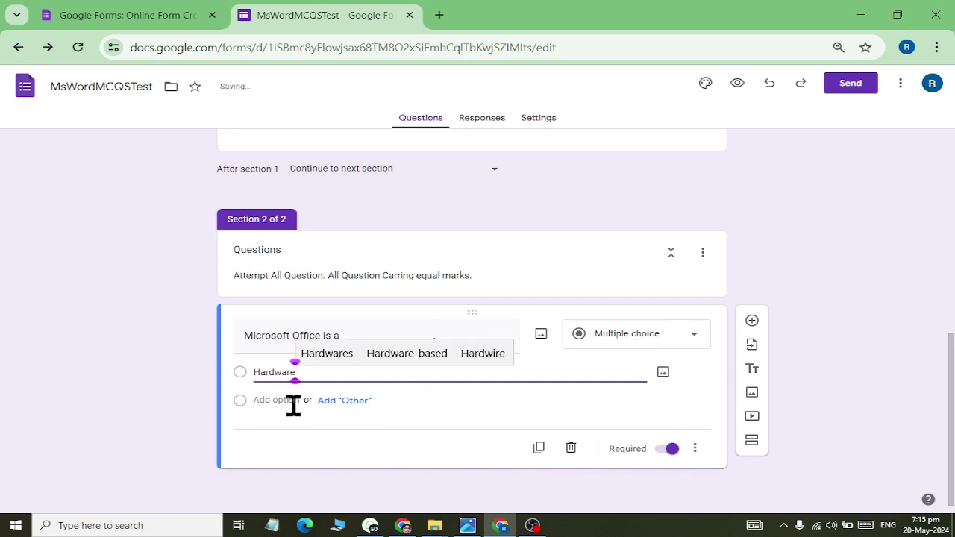
left_click(284, 401)
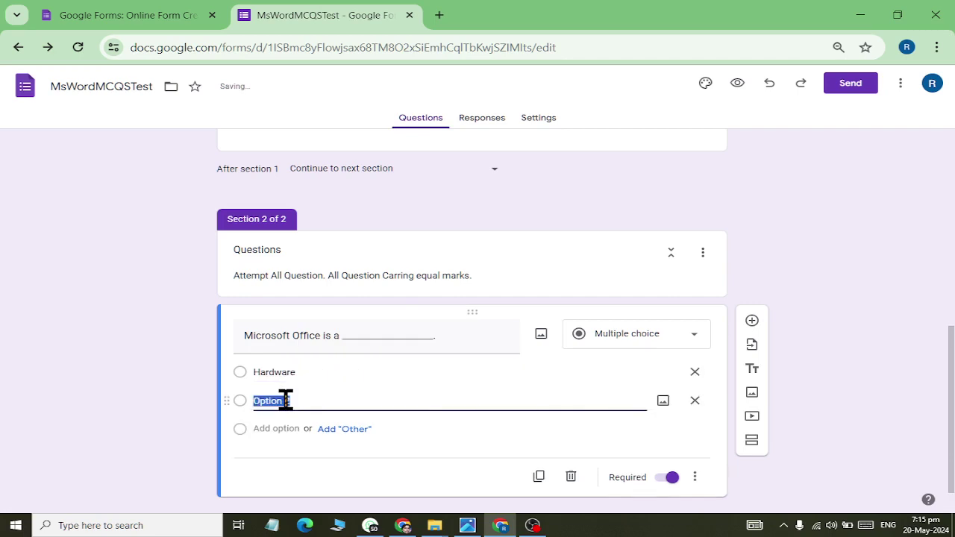
key("BackSpace")
key("BackSpace")
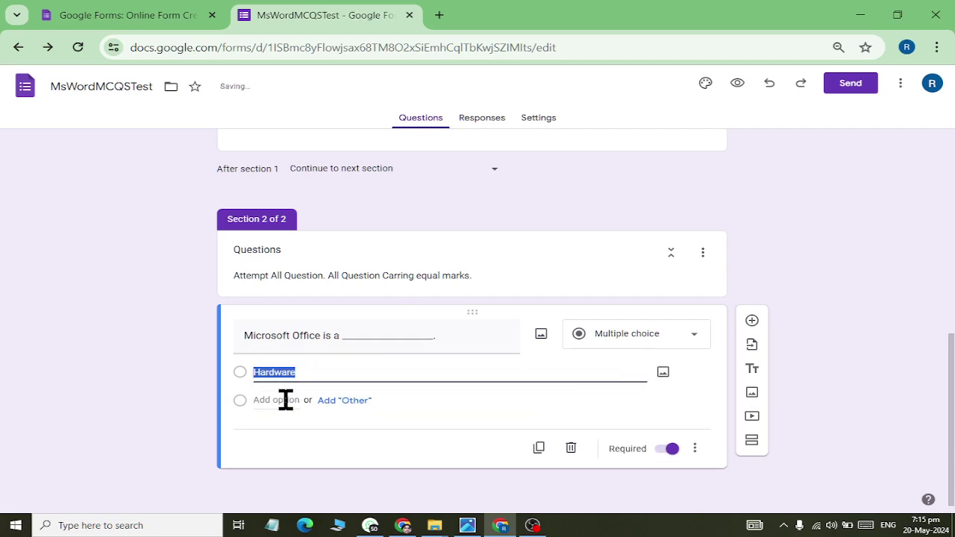
left_click(286, 400)
type("So")
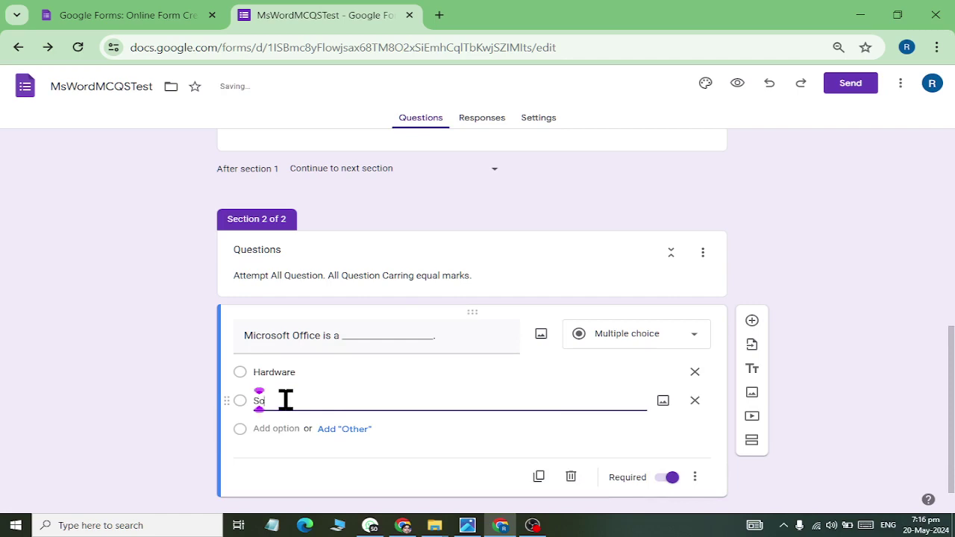
type("ftware")
Step: Add "Application Software" and "System Software" as the third and fourth answer options of the Microsoft Office question
left_click(273, 430)
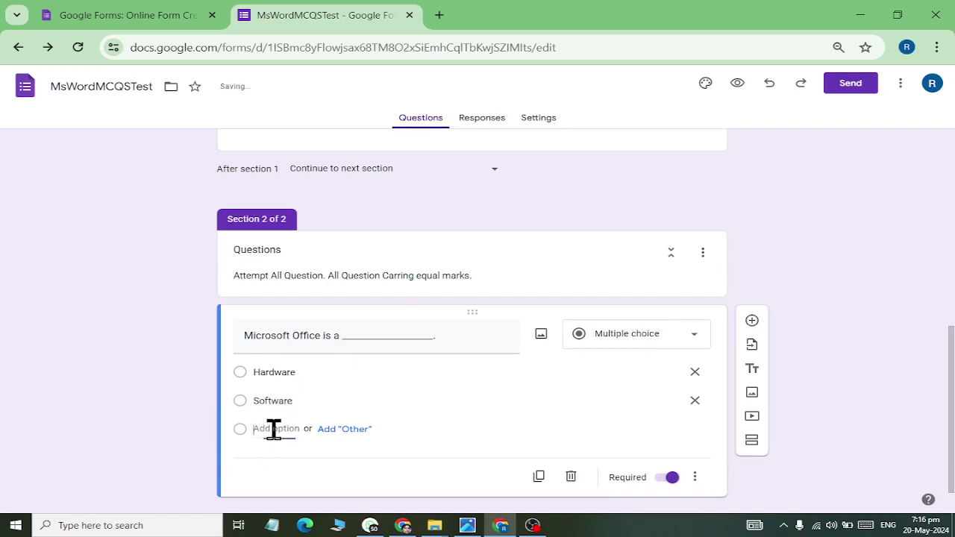
type("Application Software")
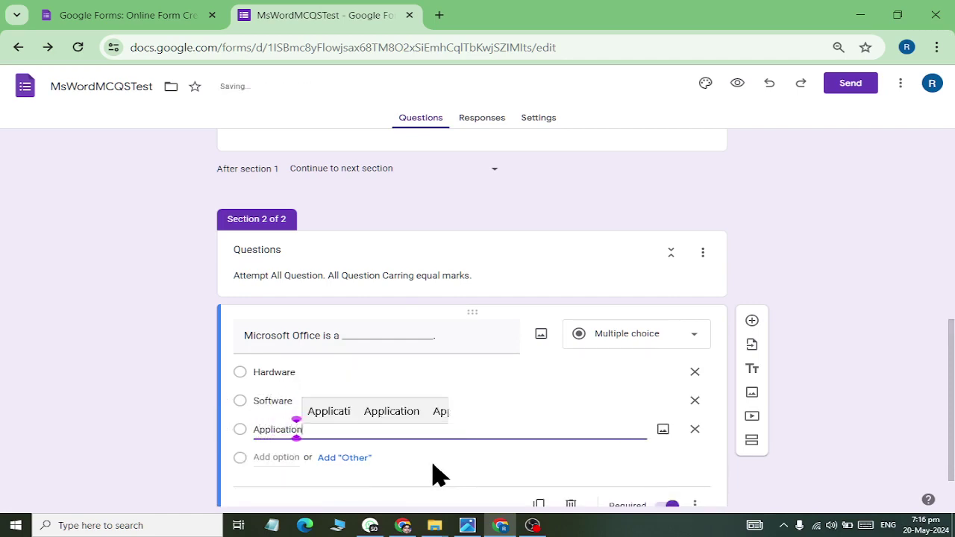
left_click(290, 457)
type("syste")
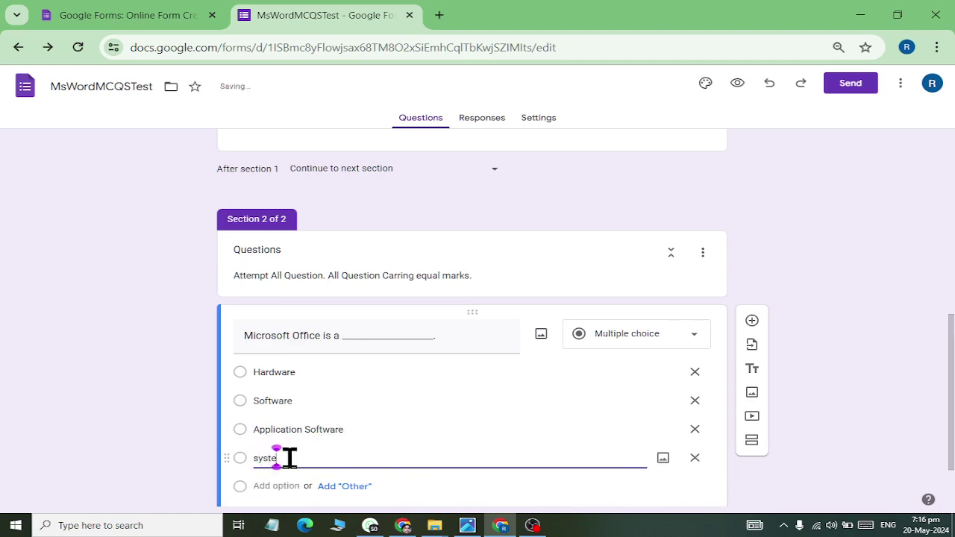
type("m")
key("BackSpace")
key("BackSpace")
key("BackSpace")
key("BackSpace")
type("yste")
key("BackSpace")
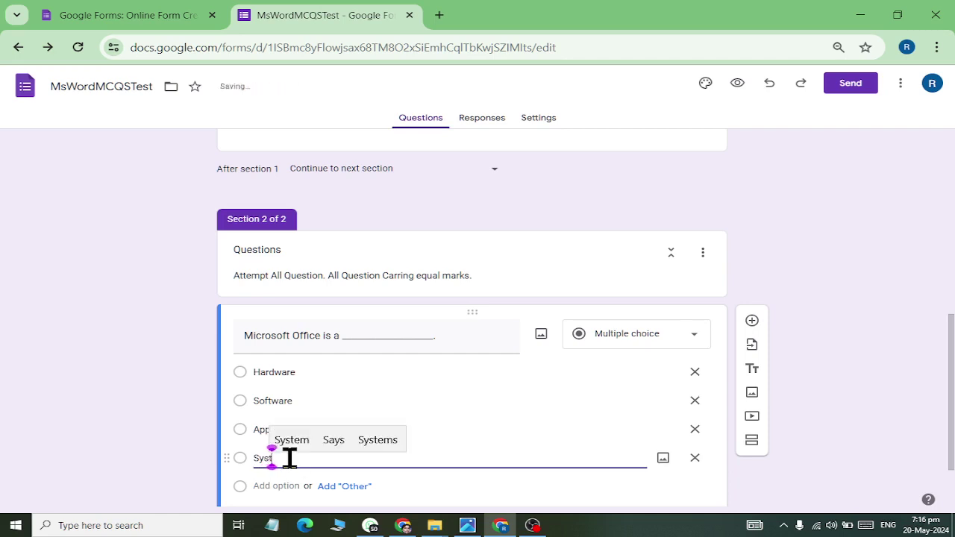
type("em Software")
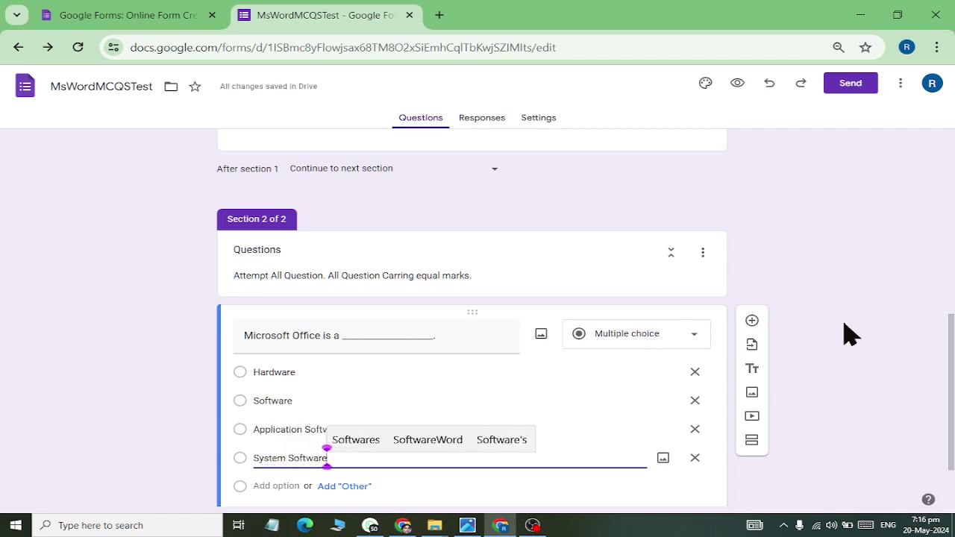
left_click(810, 405)
scroll(358, 403, "down", 1)
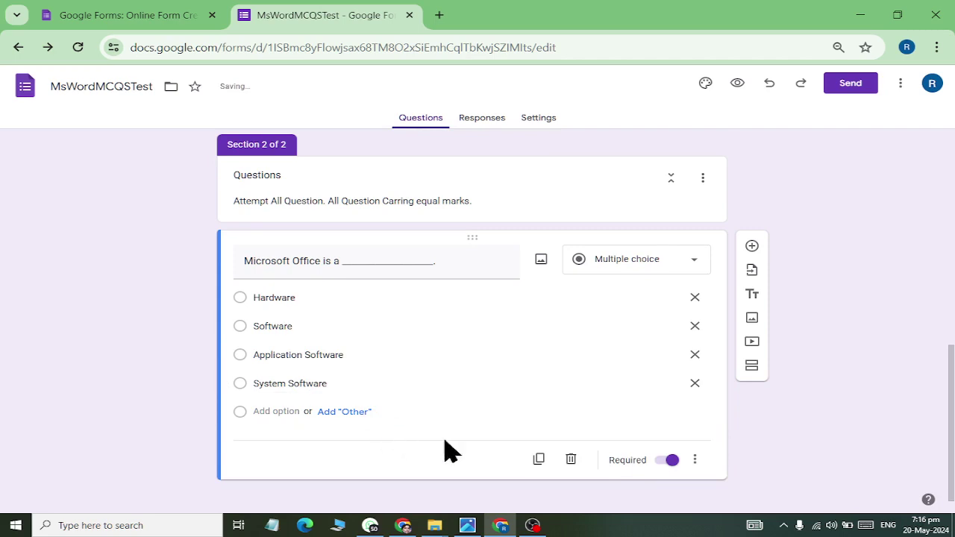
left_click(287, 297)
left_click(302, 329)
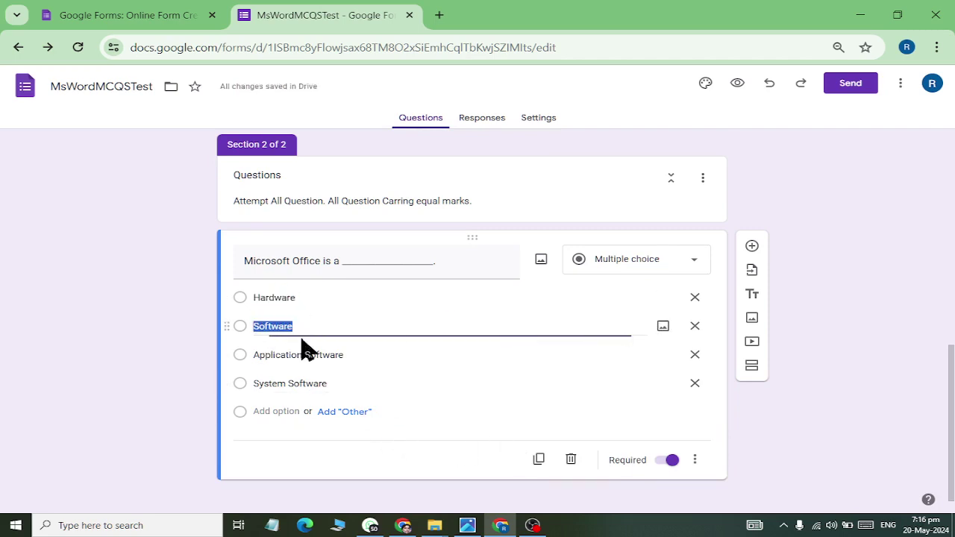
Step: Make the form a quiz in its settings, with marks released immediately after each submission
left_click(303, 355)
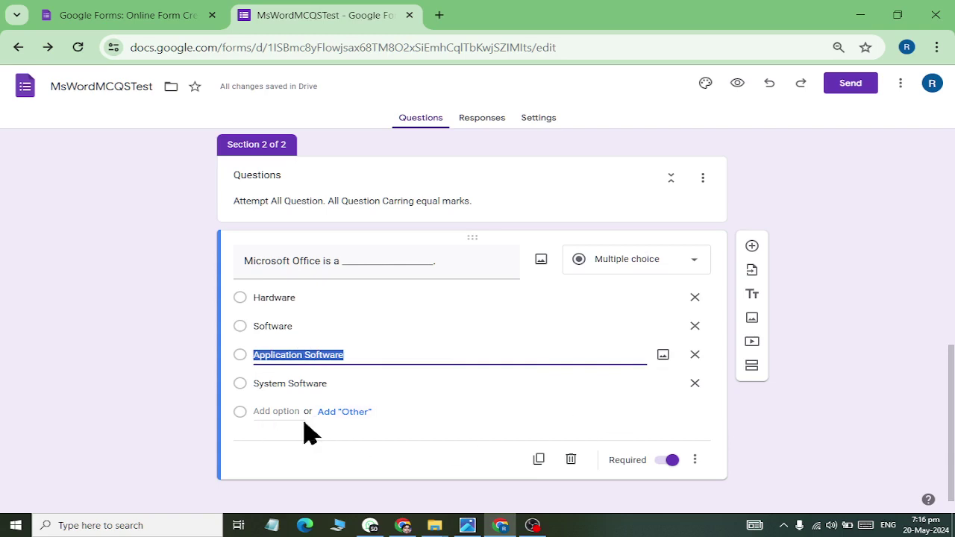
scroll(639, 426, "up", 3)
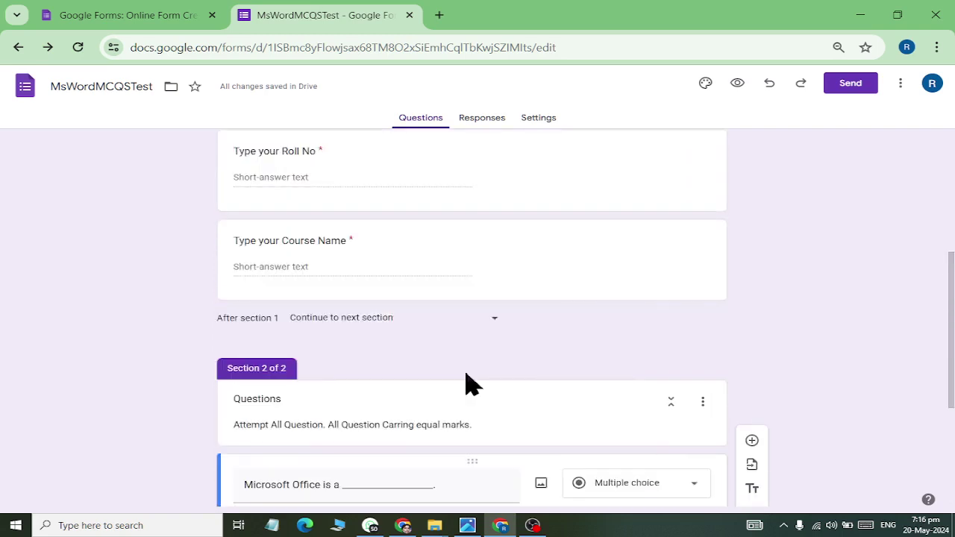
left_click(524, 121)
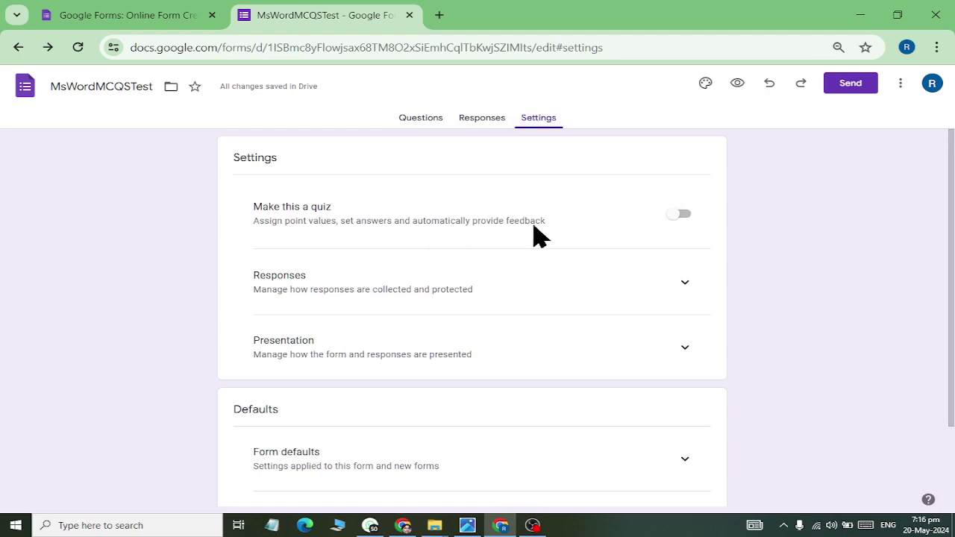
left_click(681, 218)
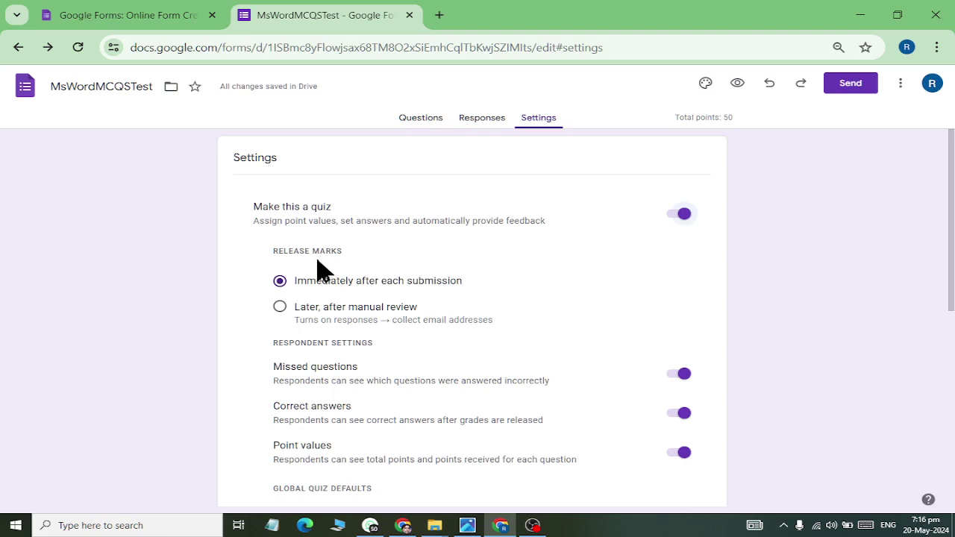
left_click(281, 309)
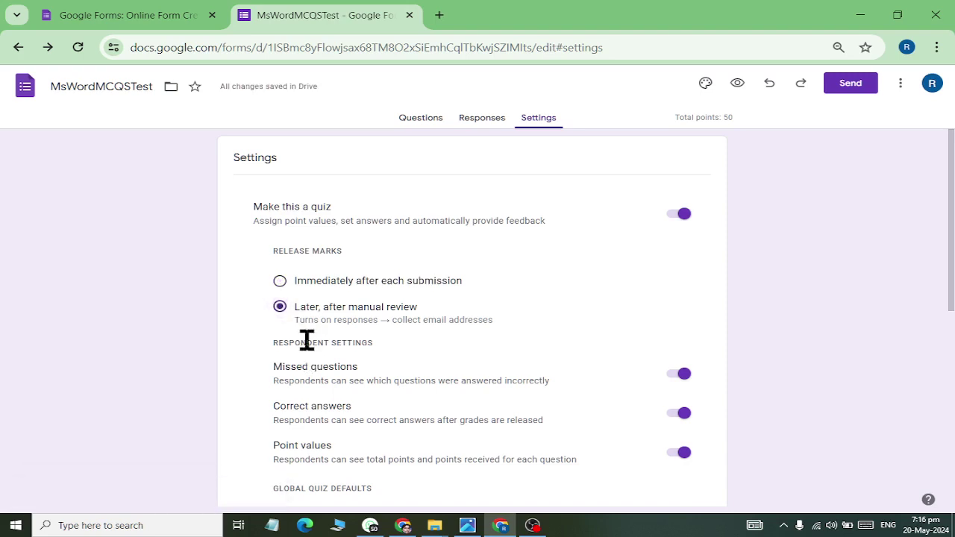
left_click(297, 283)
Step: Review the quiz's respondent settings, default question point value and response collection settings
scroll(341, 287, "down", 1)
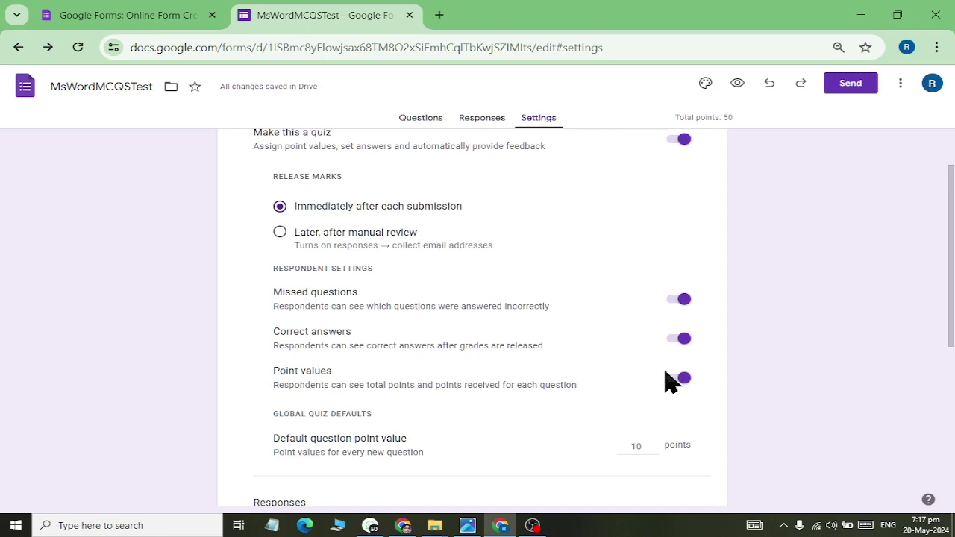
scroll(664, 379, "down", 1)
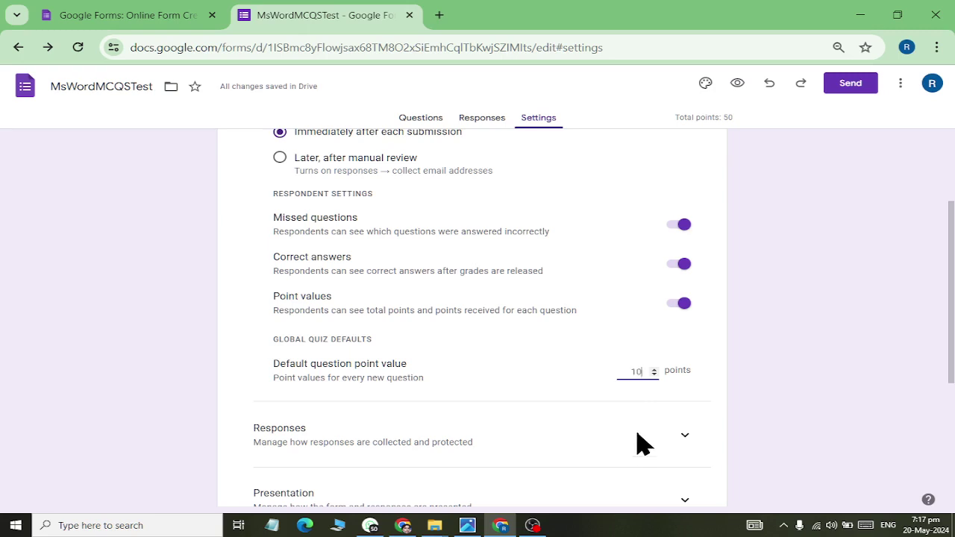
scroll(643, 444, "down", 2)
left_click(686, 293)
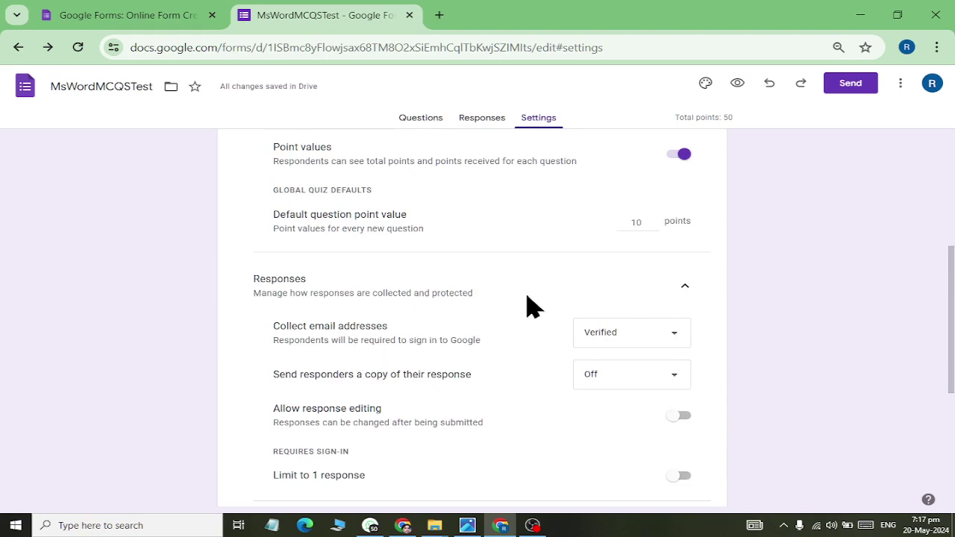
left_click(685, 286)
scroll(507, 280, "up", 3)
scroll(506, 282, "up", 1)
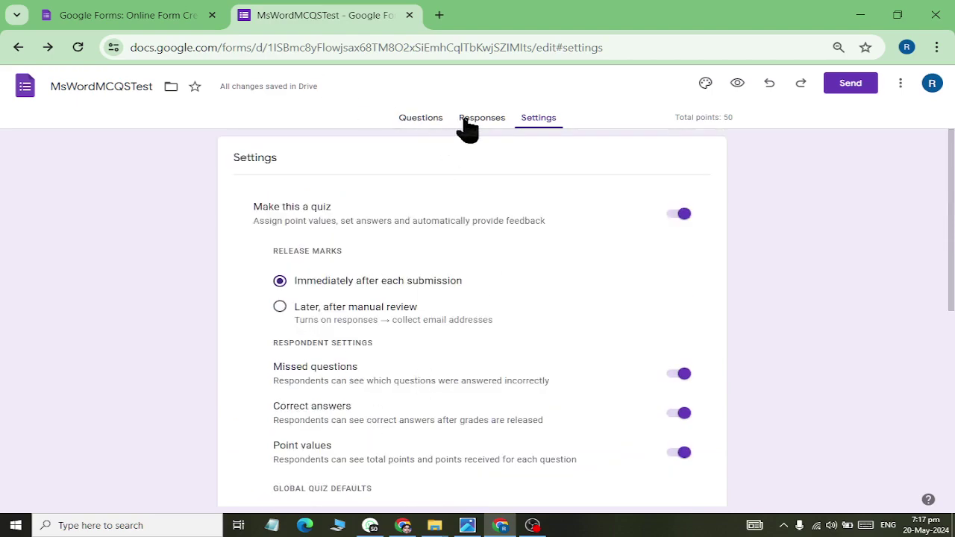
Step: Mark "Application Software" as the correct answer in the Microsoft Office question's answer key
left_click(419, 120)
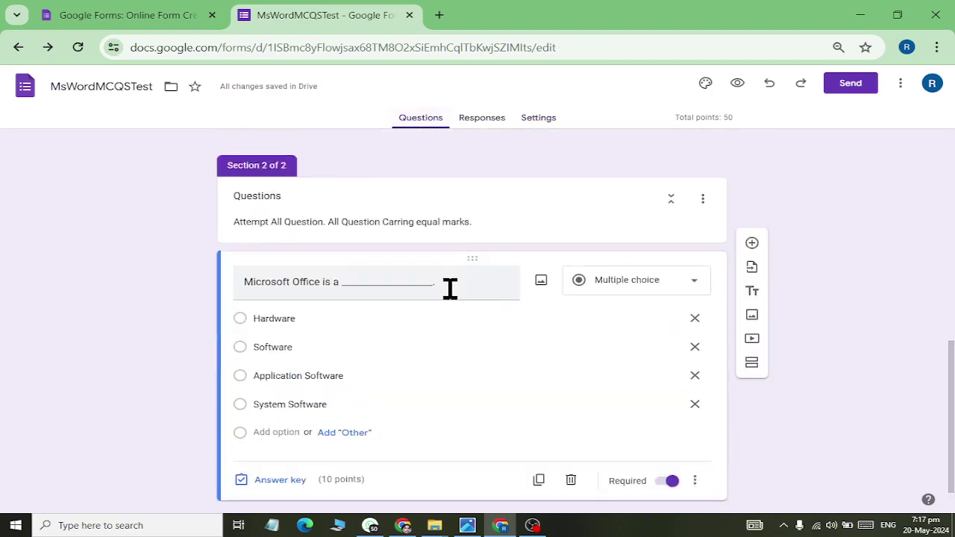
left_click(337, 290)
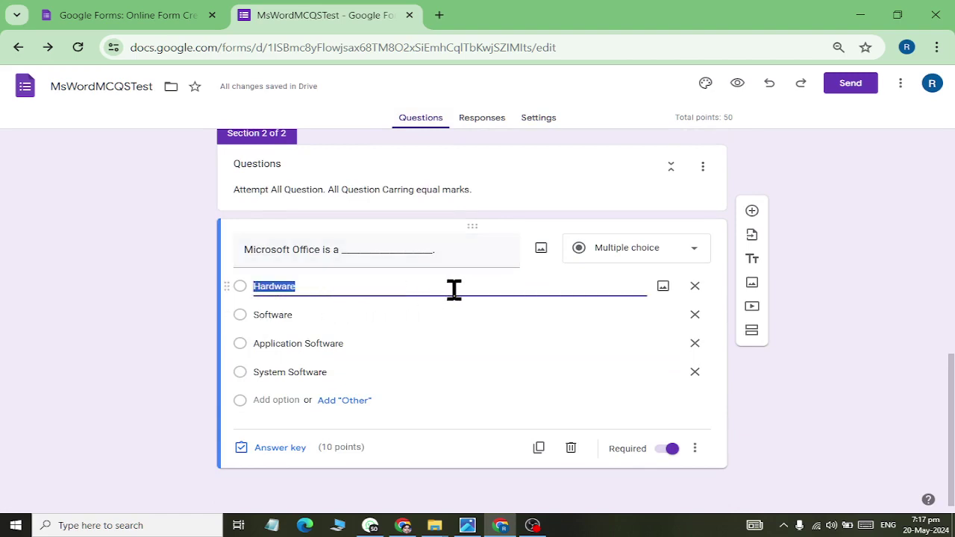
left_click(369, 313)
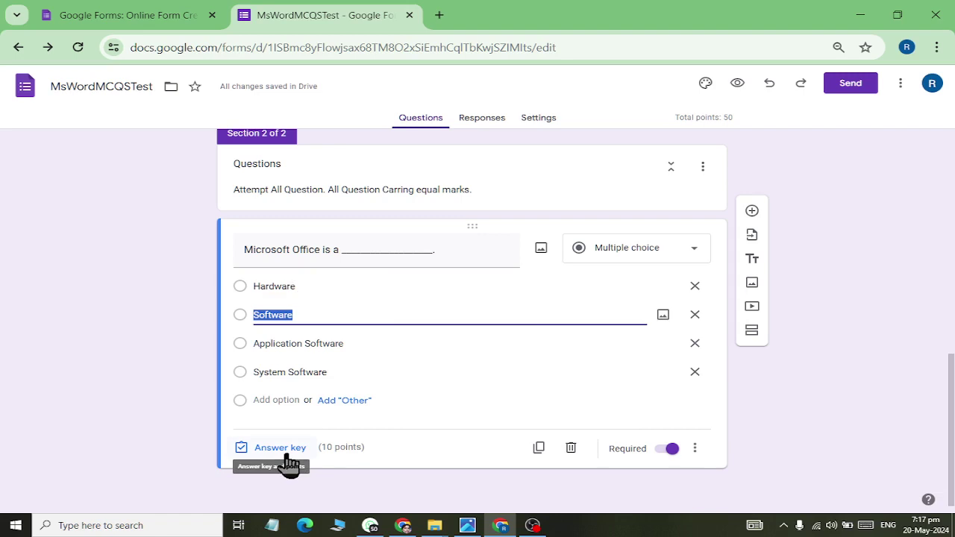
left_click(315, 345)
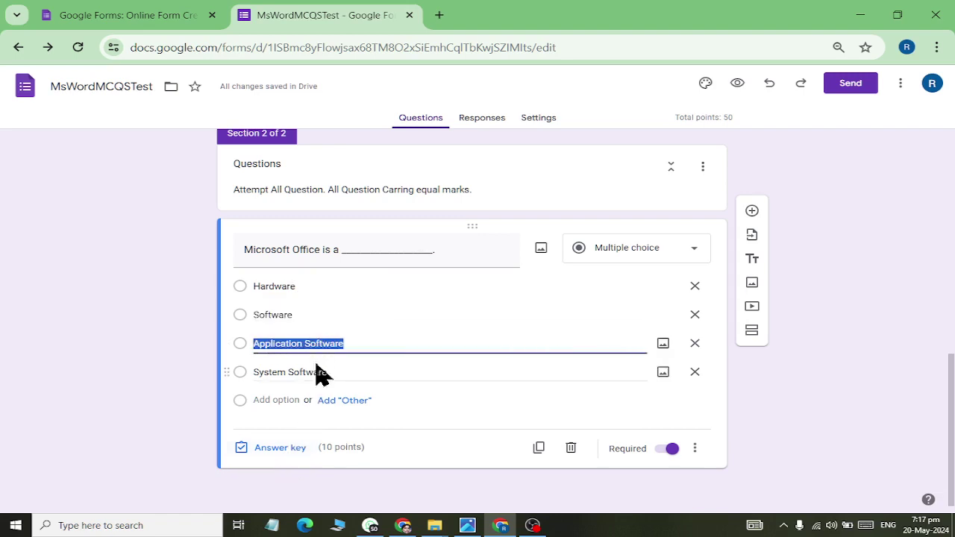
left_click(290, 443)
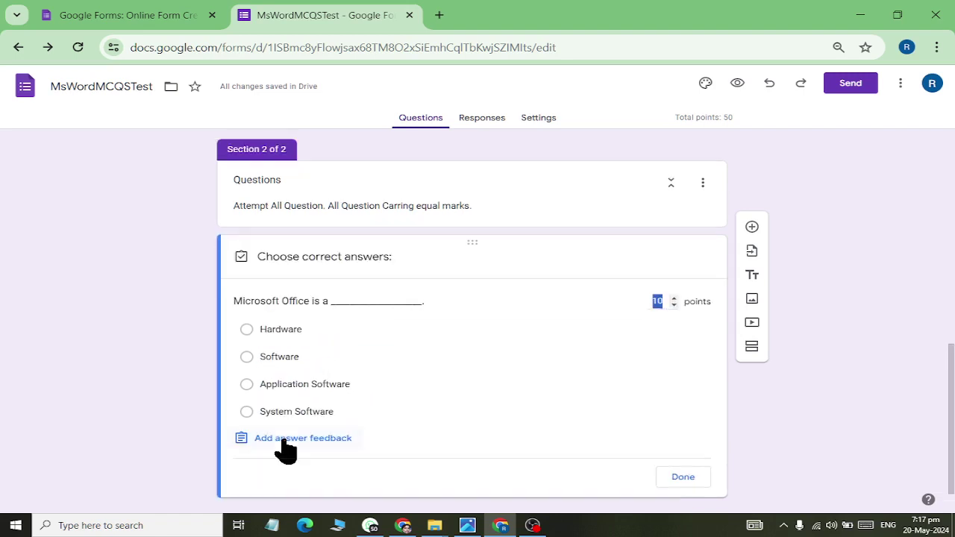
left_click(285, 386)
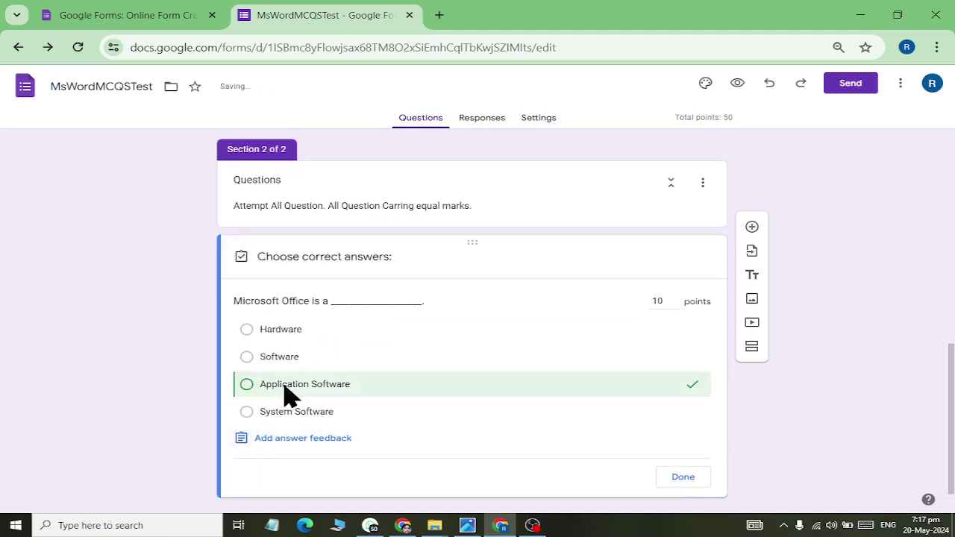
left_click(653, 301)
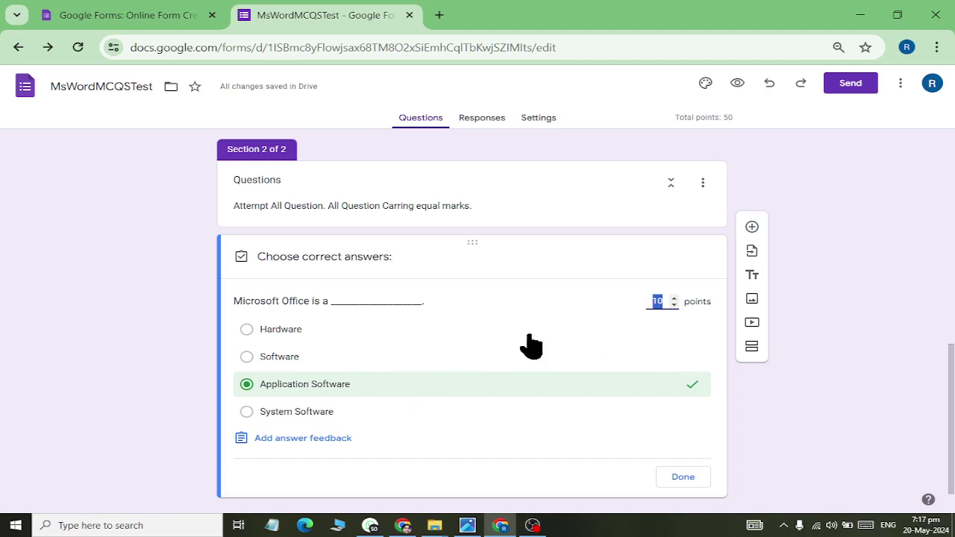
left_click(693, 479)
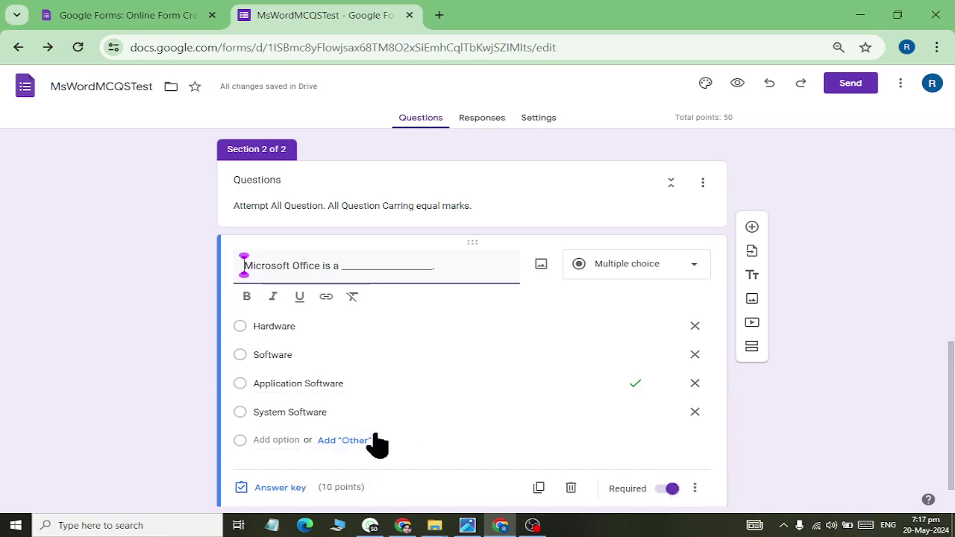
Step: Enter "Software General Type" as the feedback for incorrect answers to the Microsoft Office question
left_click(412, 389)
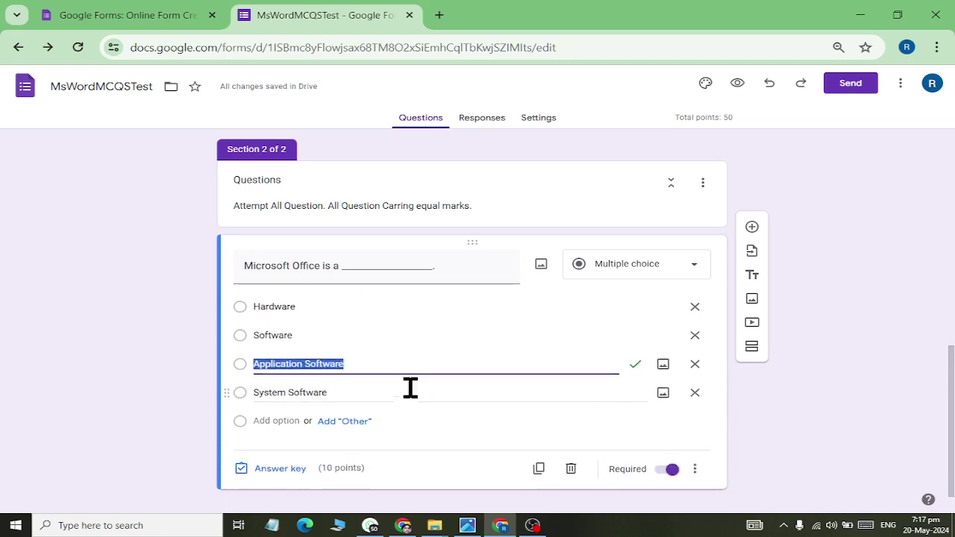
left_click(291, 464)
left_click(320, 440)
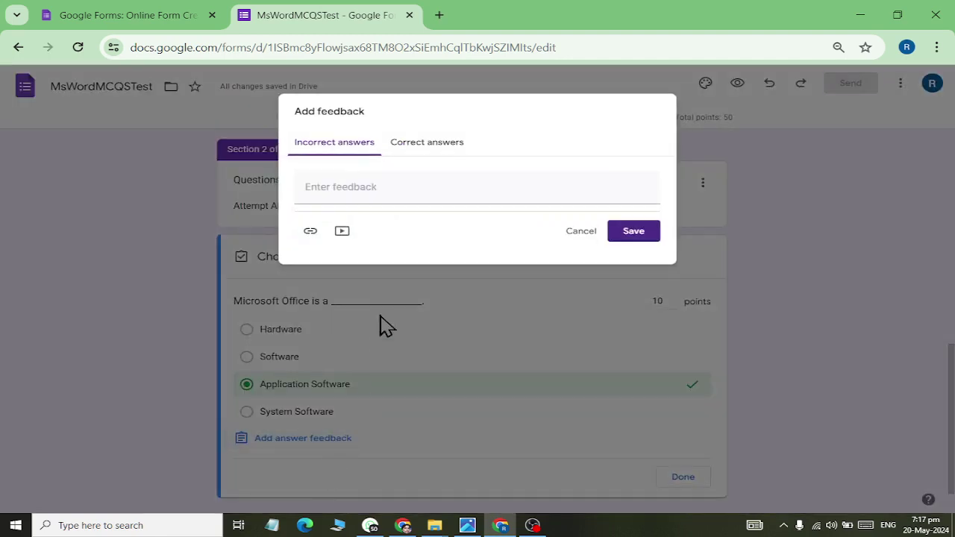
left_click(377, 190)
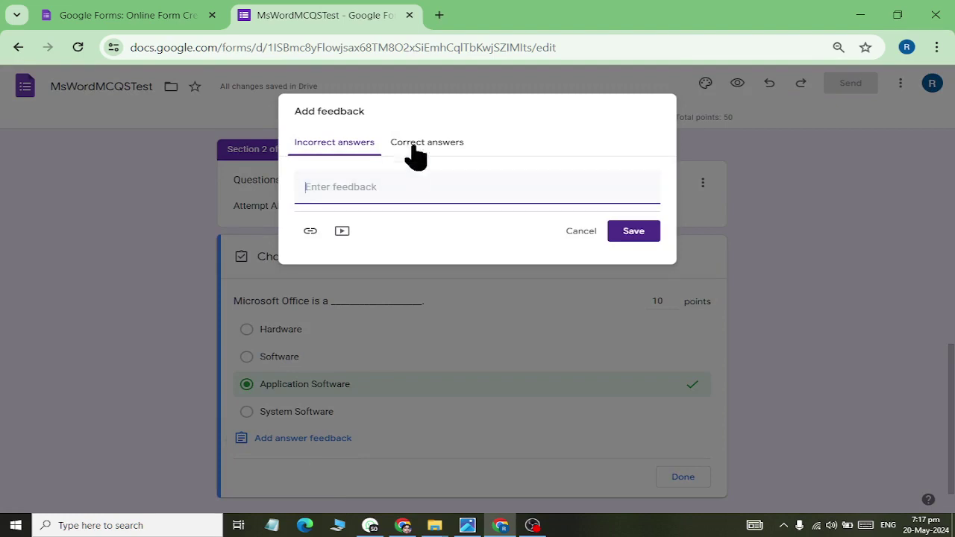
left_click(425, 146)
left_click(326, 146)
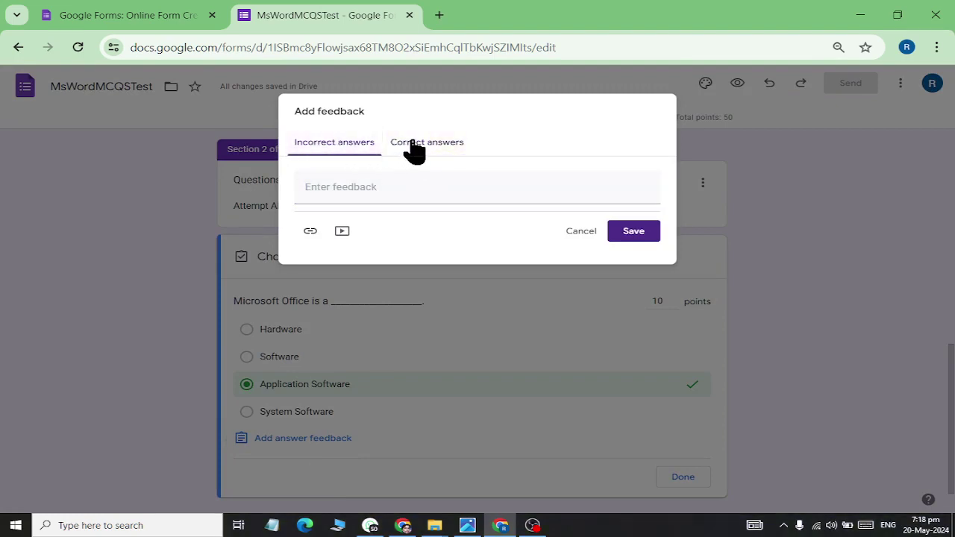
left_click(413, 146)
left_click(363, 153)
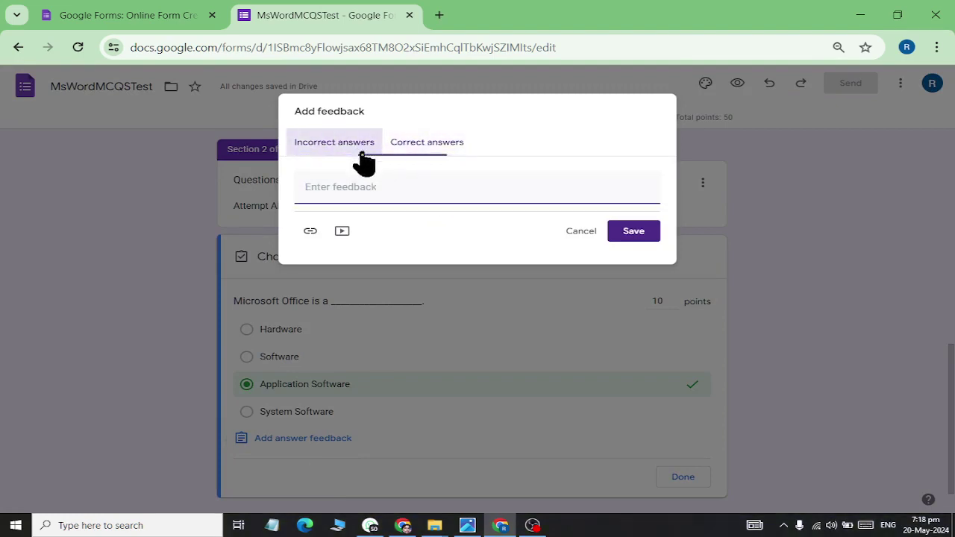
left_click(369, 188)
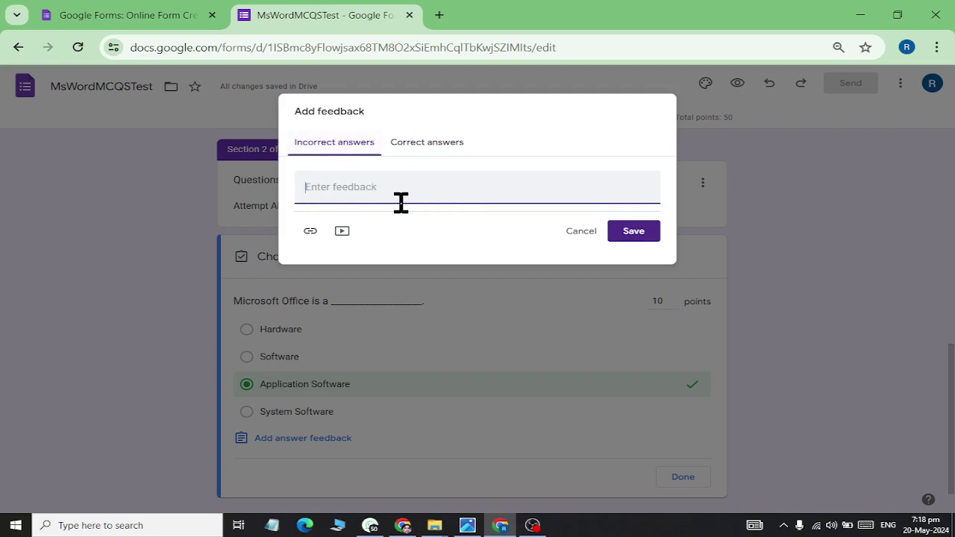
type("Software G")
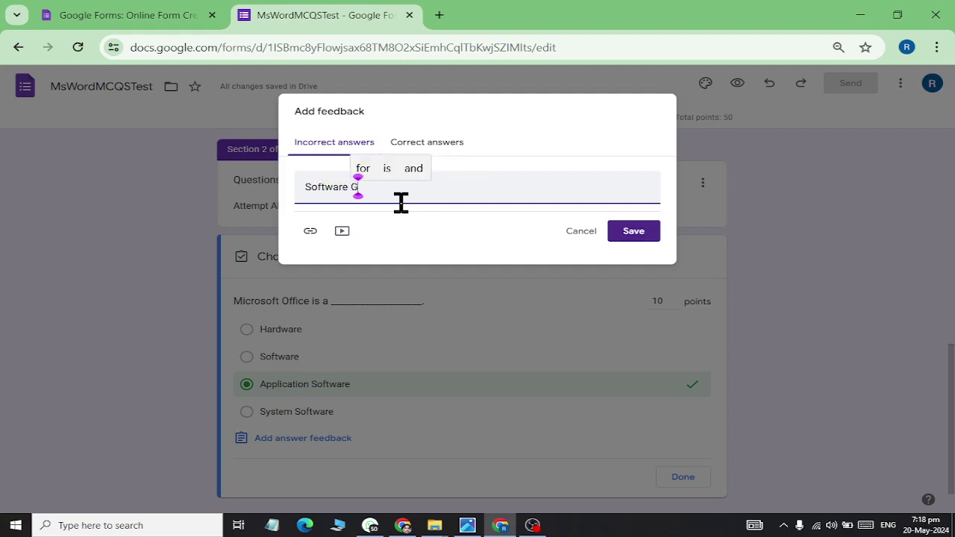
key("BackSpace")
type("Gen")
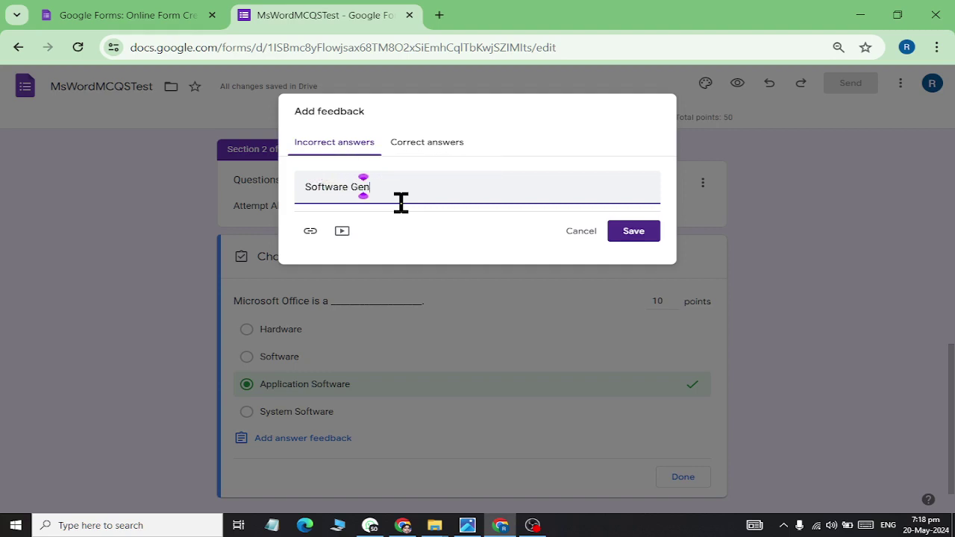
type("eral Type")
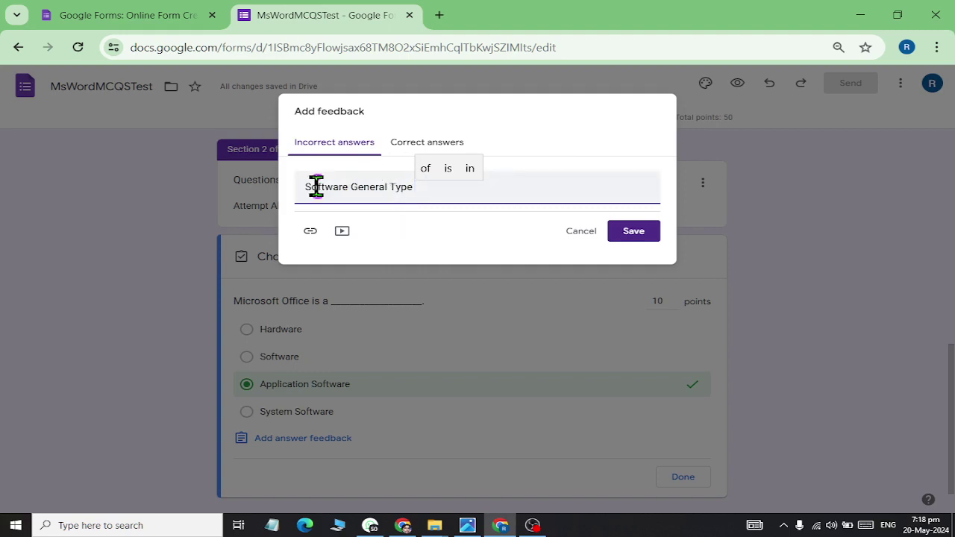
Step: Enter "Applicaiton Software is relevant type." as the feedback for correct answers and save the question's feedback
left_click(391, 145)
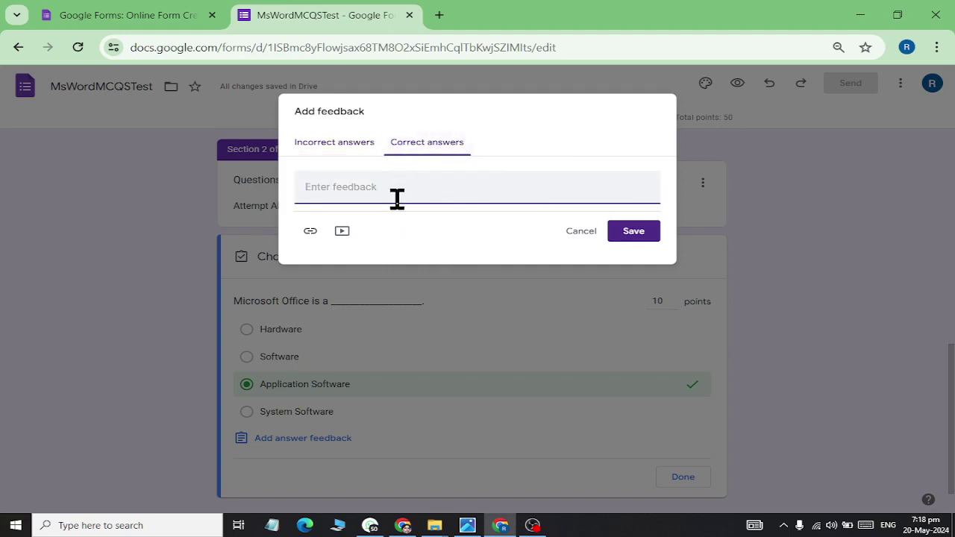
type("Applicaiton S")
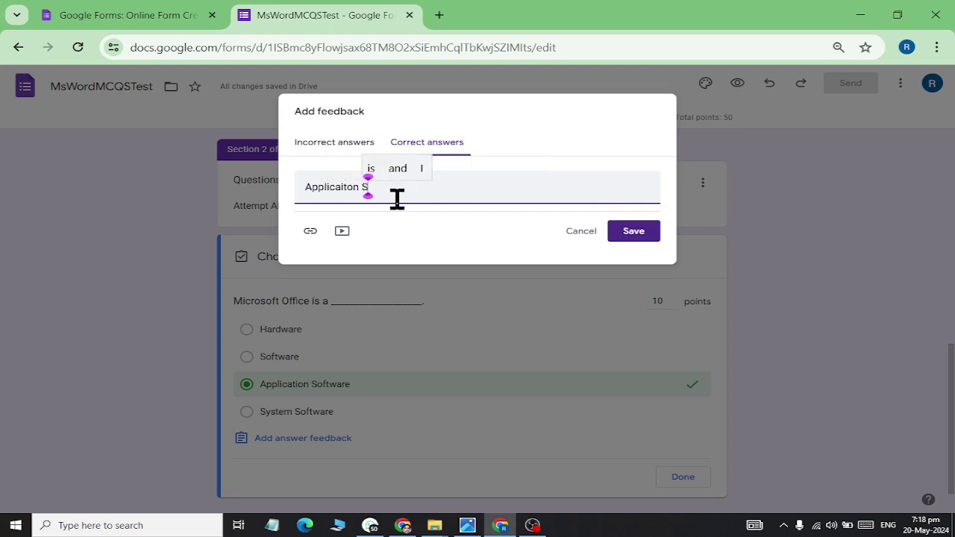
type("oftware is rele")
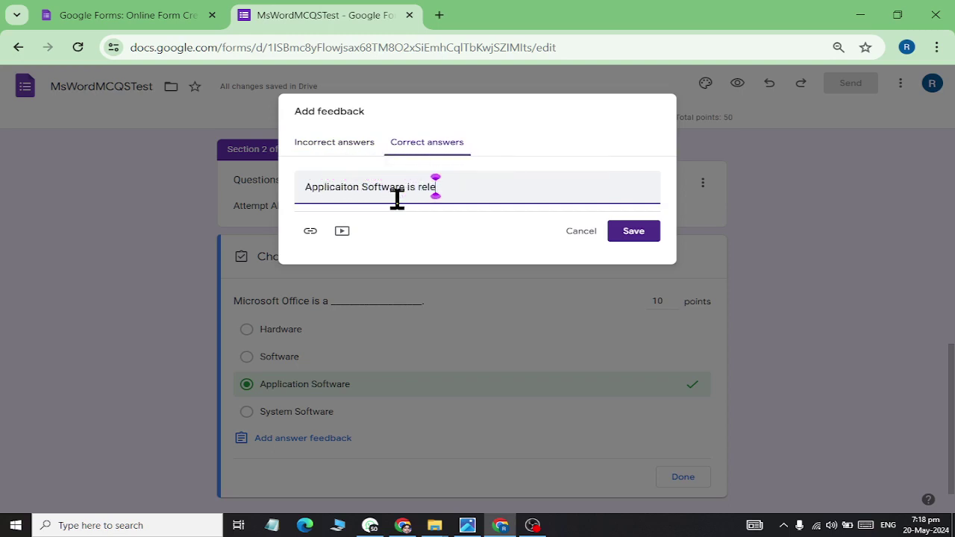
type("vant type")
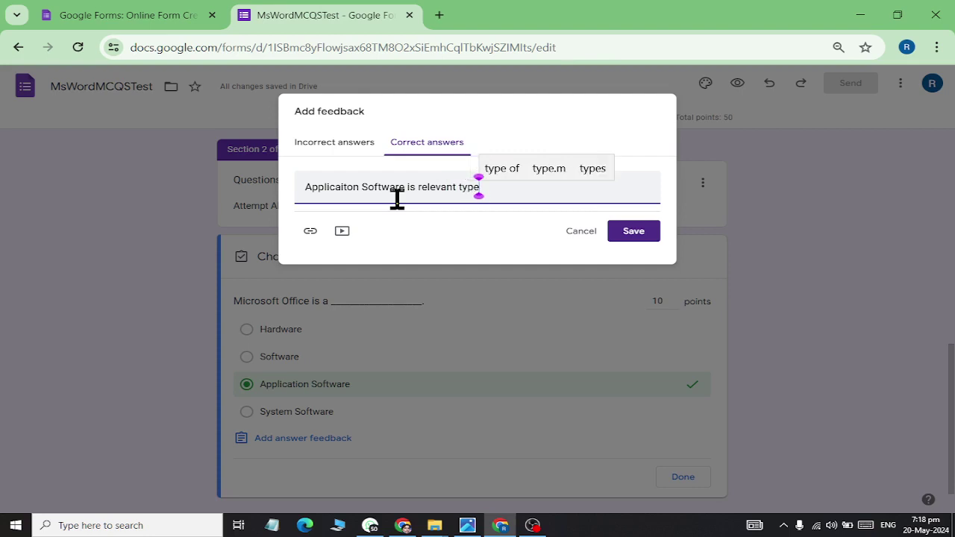
type(".")
left_click(633, 233)
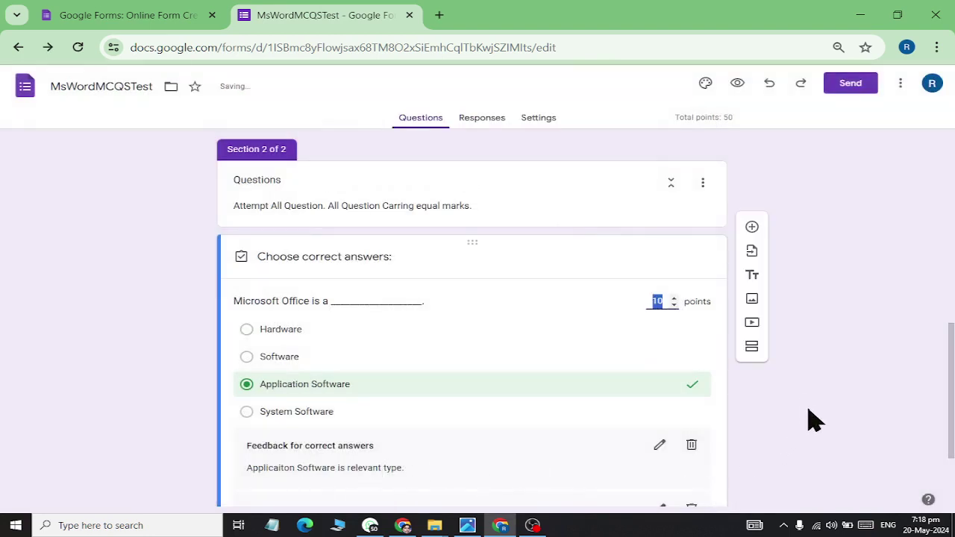
Step: Finish the answer key of the Microsoft Office question and duplicate that question in section 2
scroll(813, 419, "down", 2)
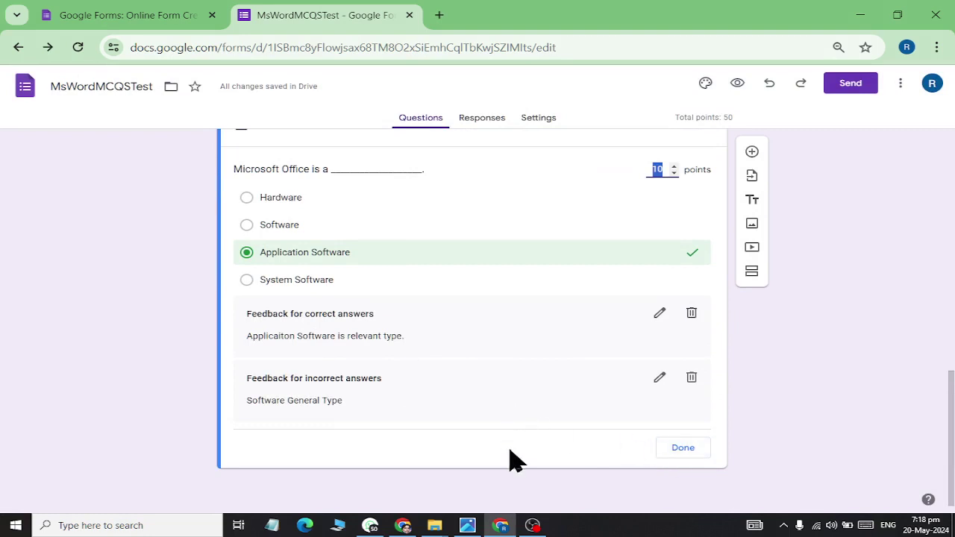
left_click(515, 459)
scroll(539, 399, "up", 2)
scroll(548, 373, "down", 2)
left_click(683, 448)
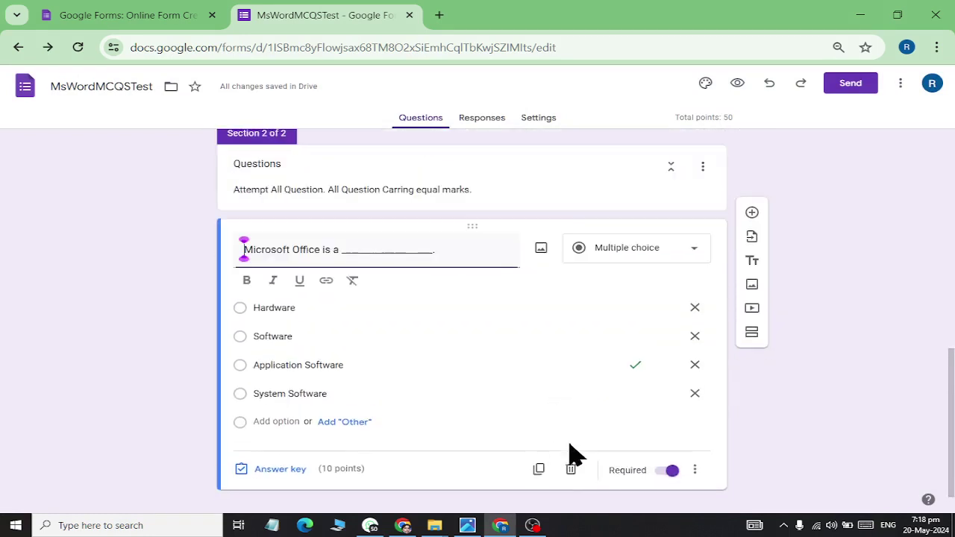
left_click(539, 477)
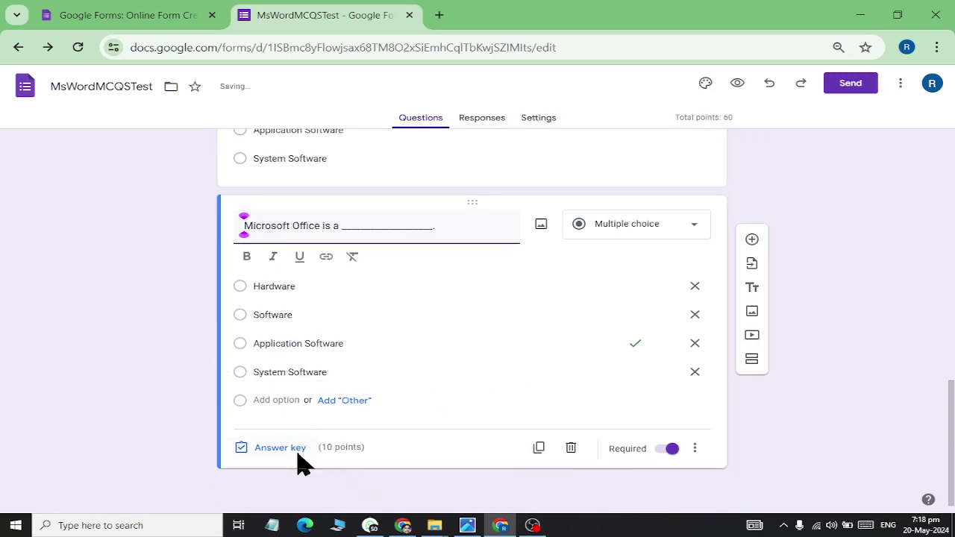
scroll(384, 299, "up", 3)
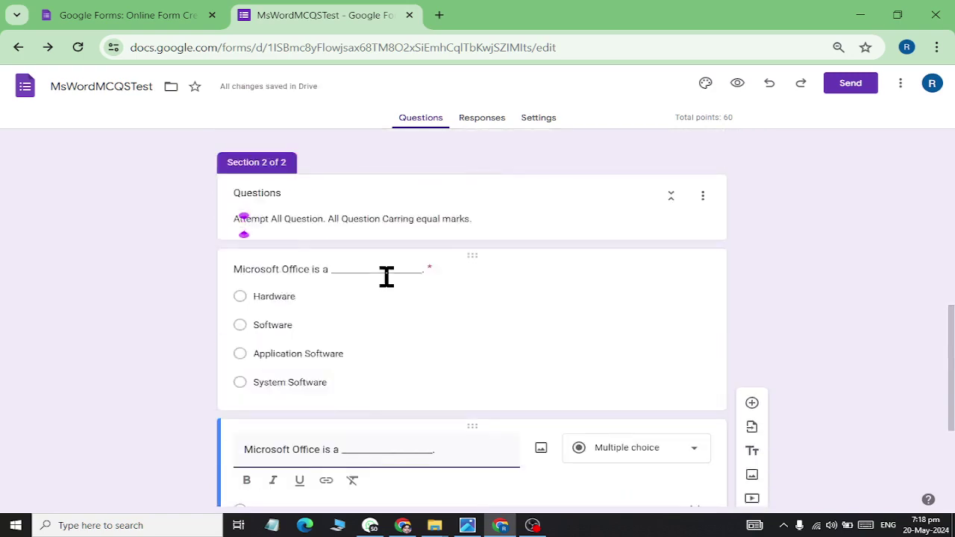
scroll(385, 314, "down", 2)
left_click(282, 301)
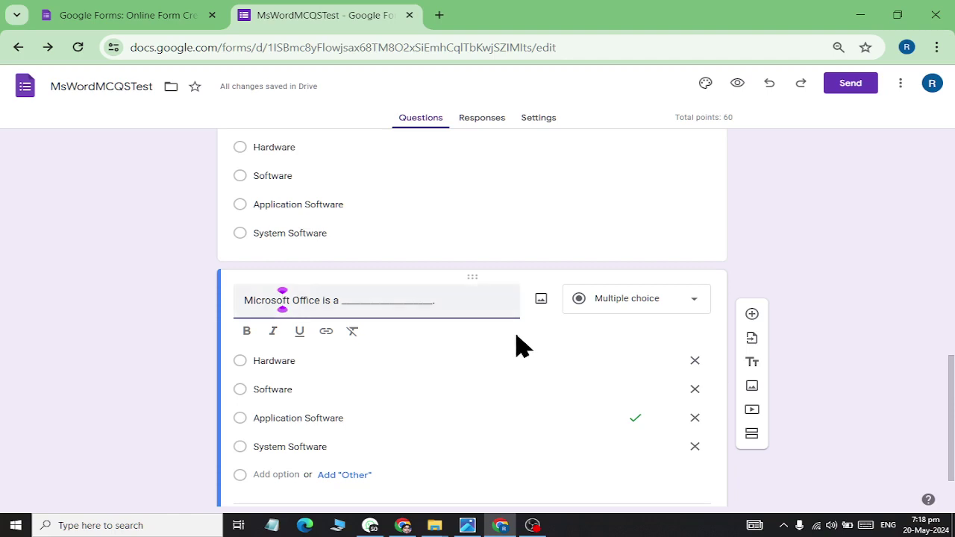
left_click_drag(418, 301, 255, 304)
left_click(435, 301)
left_click(538, 302)
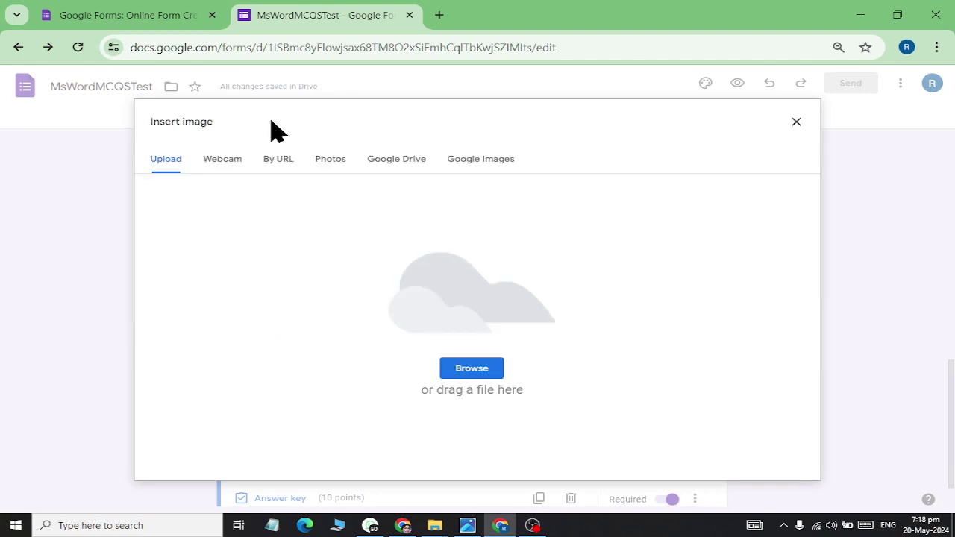
left_click(796, 123)
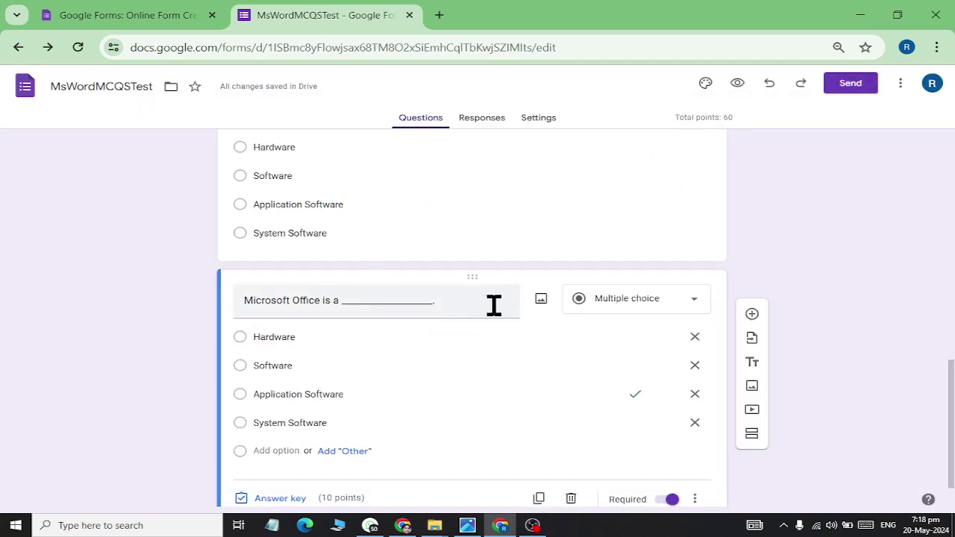
Step: Switch to File Explorer and locate winlogo.png in the "latest" folder under Documents, then return to the form
key("super")
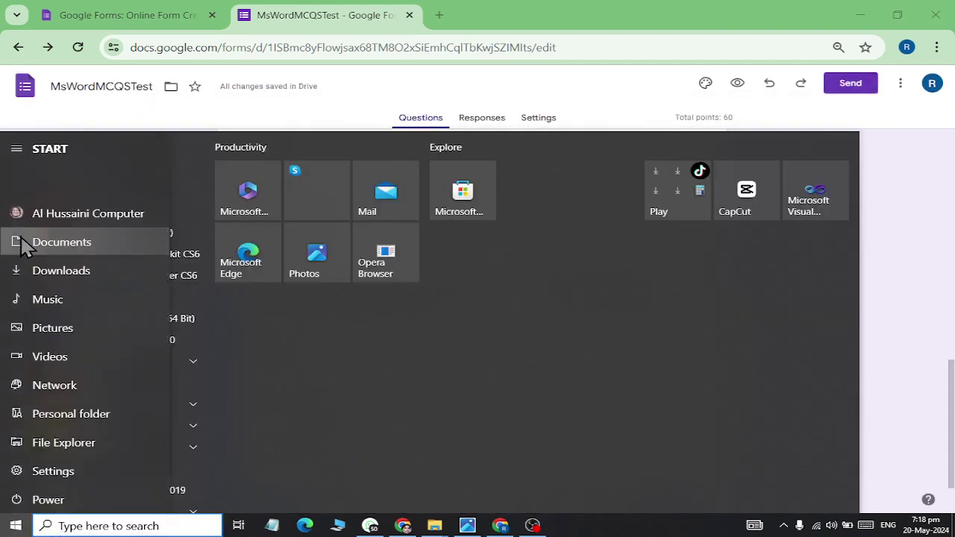
key("super+e")
left_click(365, 120)
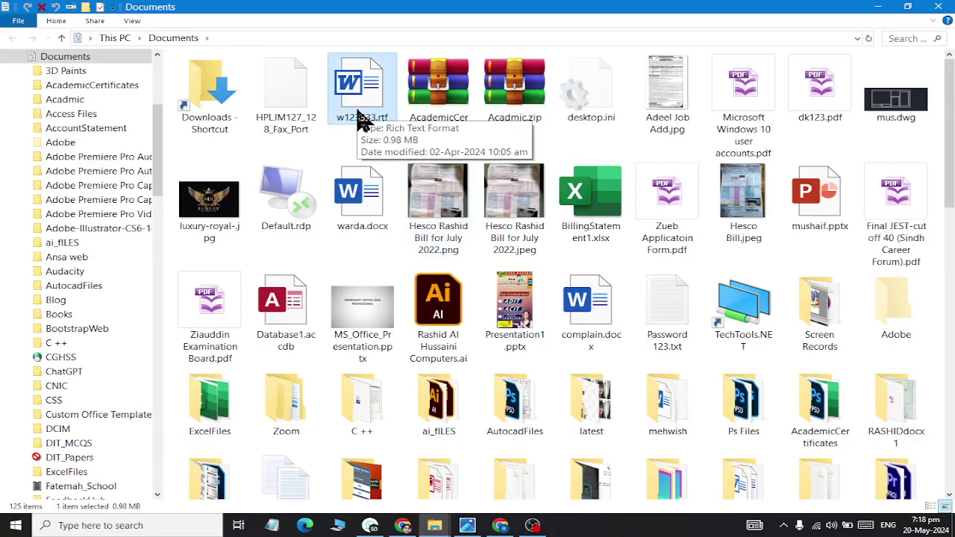
type("la")
key("Return")
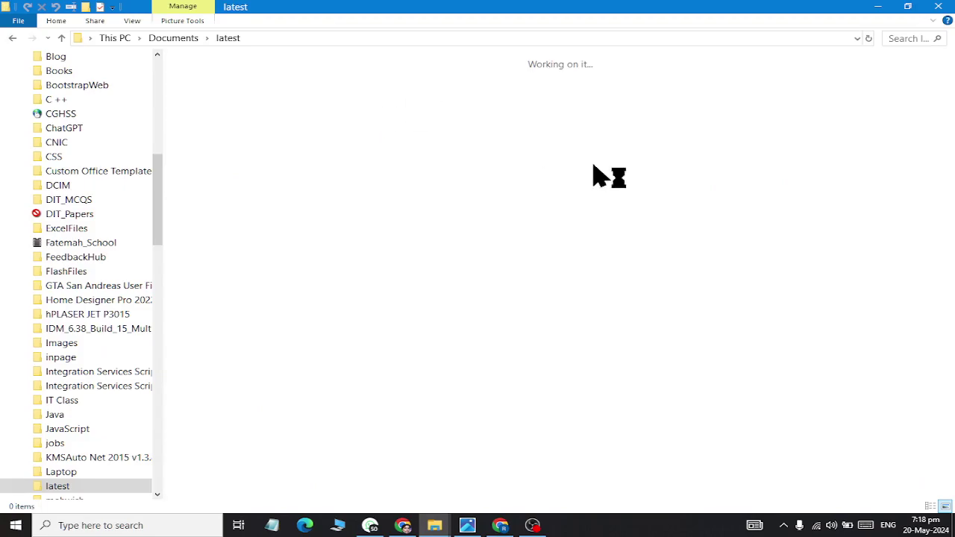
scroll(626, 179, "down", 3)
scroll(640, 181, "down", 1)
scroll(245, 249, "up", 4)
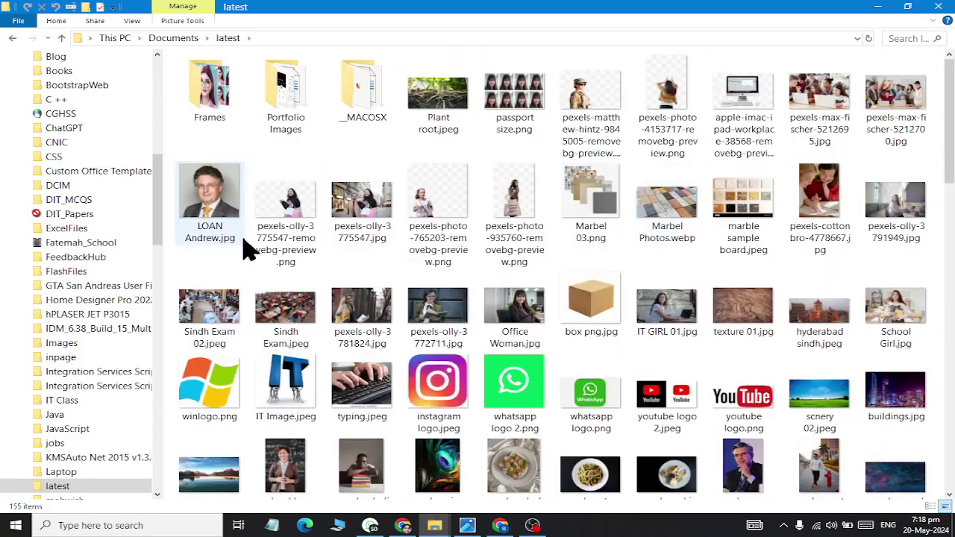
left_click(213, 391)
key("alt+Tab")
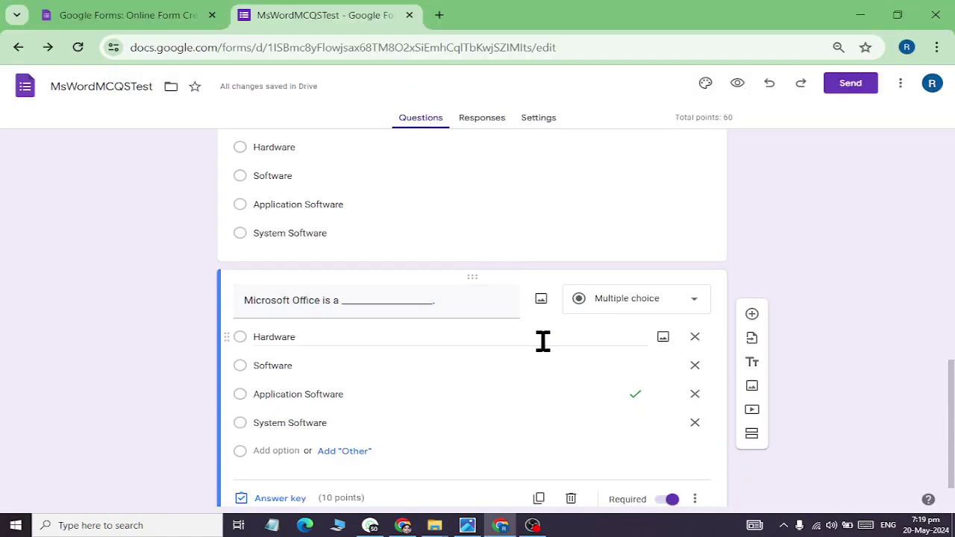
Step: Examine the image sources available for the duplicated question: file upload, Webcam, By URL, Photos, Google Drive and Google Images
left_click(541, 300)
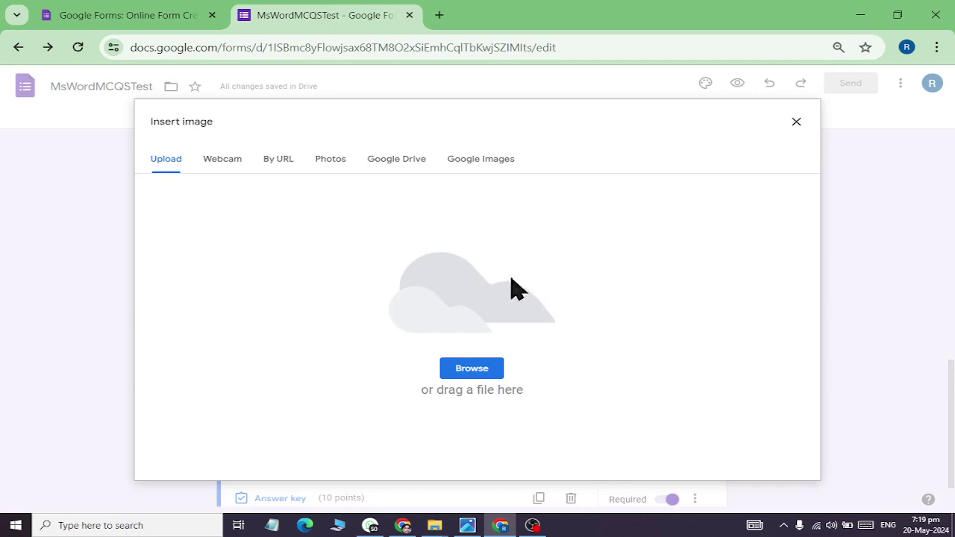
left_click(488, 375)
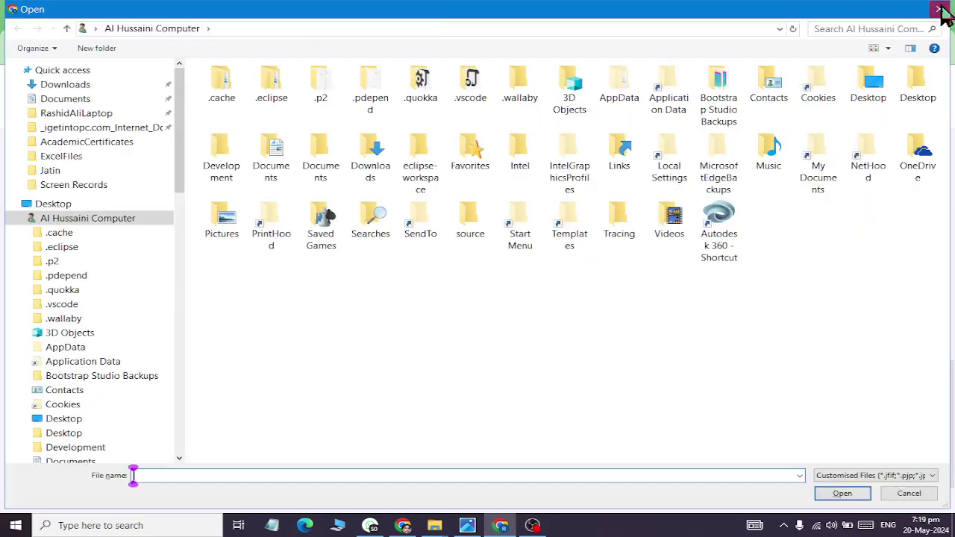
left_click(939, 9)
left_click(228, 160)
left_click(270, 151)
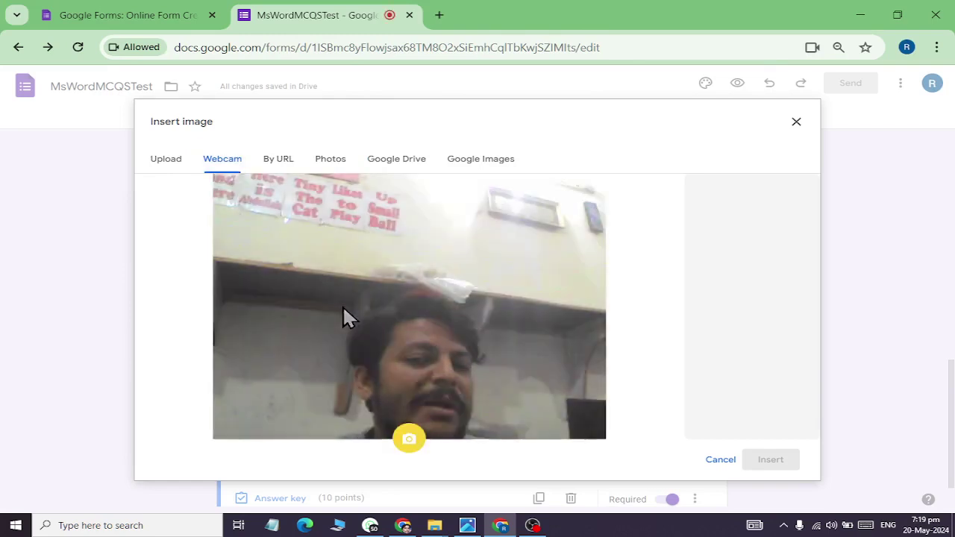
left_click(276, 164)
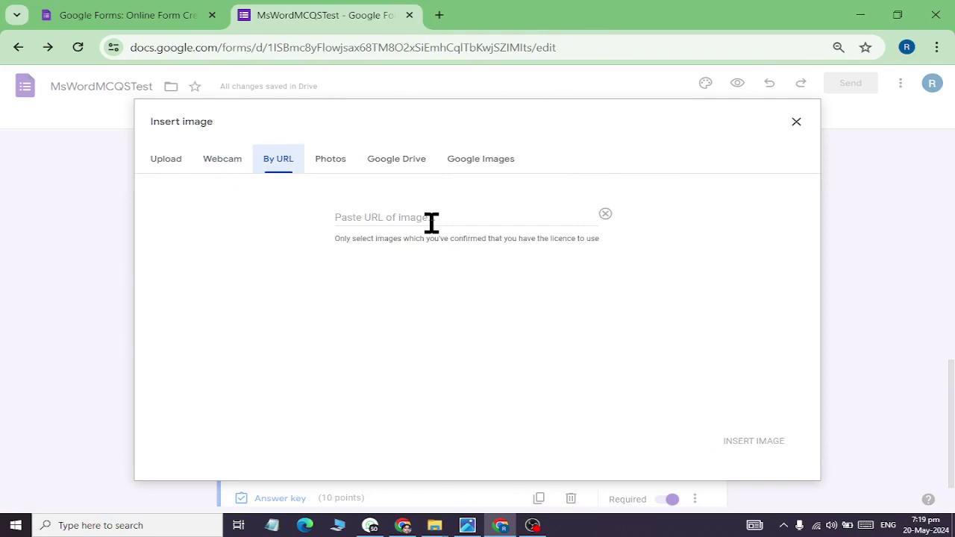
left_click(334, 164)
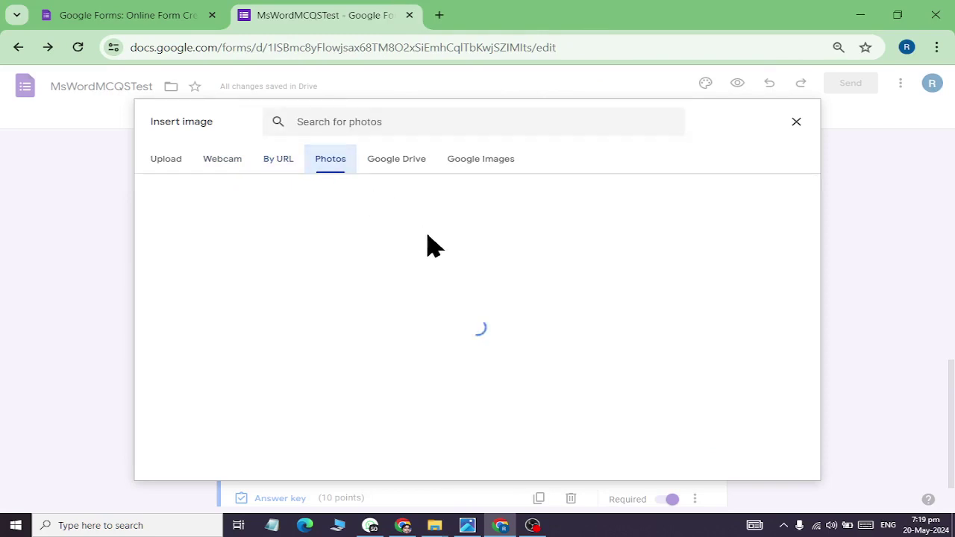
left_click(394, 171)
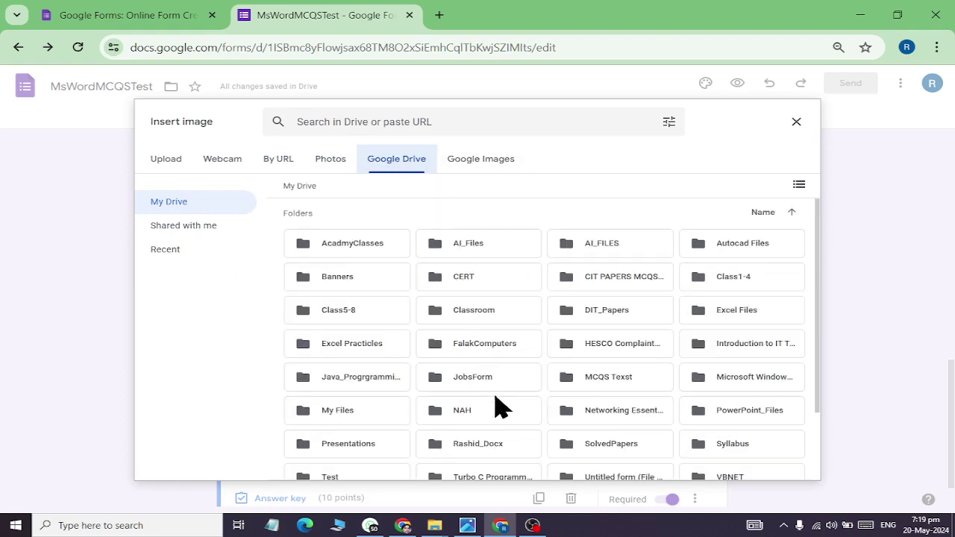
left_click(471, 168)
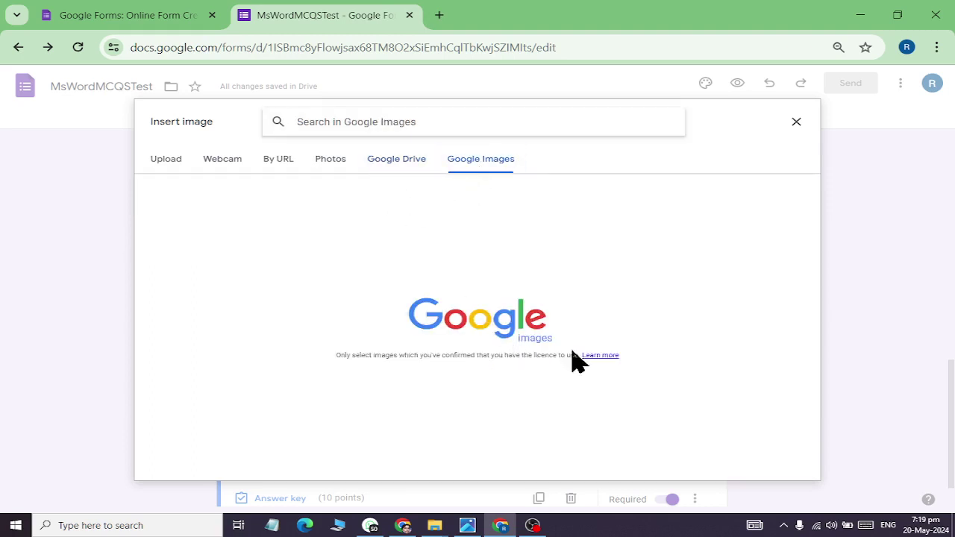
Step: Upload winlogo.png from the "latest" folder in Documents as the image of the duplicated Microsoft Office question
left_click(164, 165)
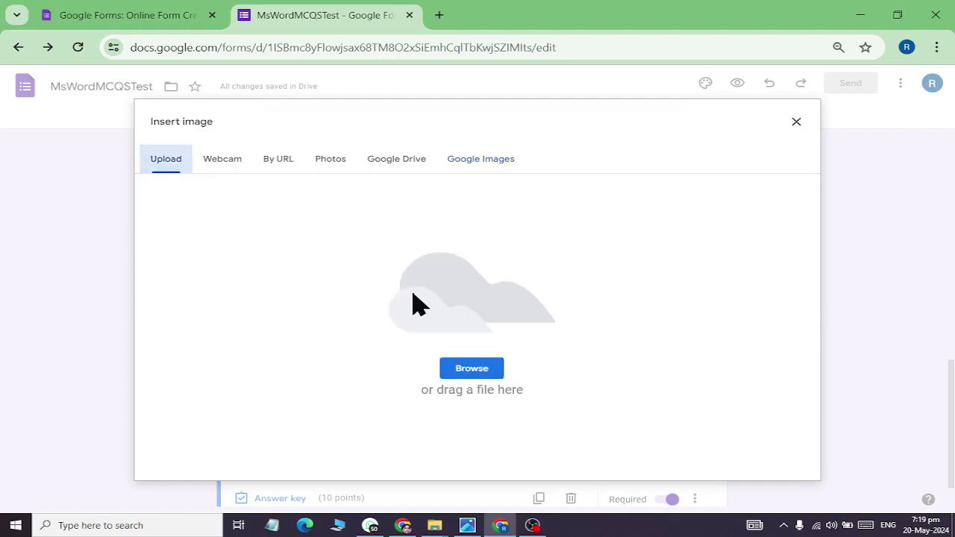
left_click(478, 373)
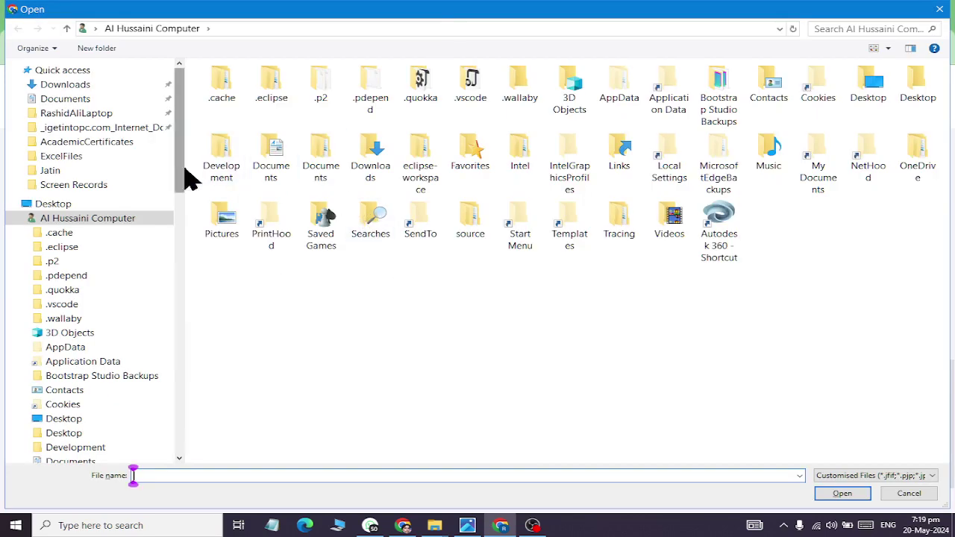
left_click(68, 98)
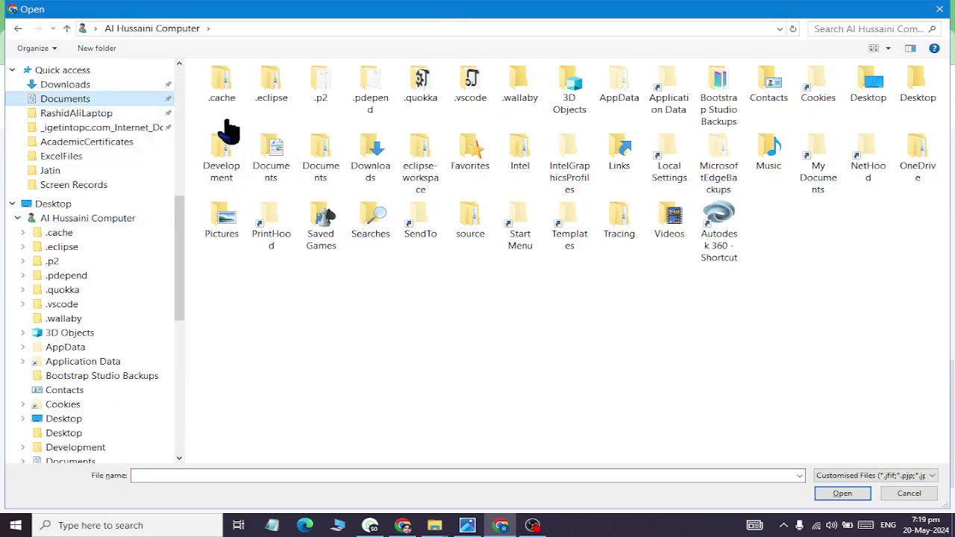
double_click(299, 153)
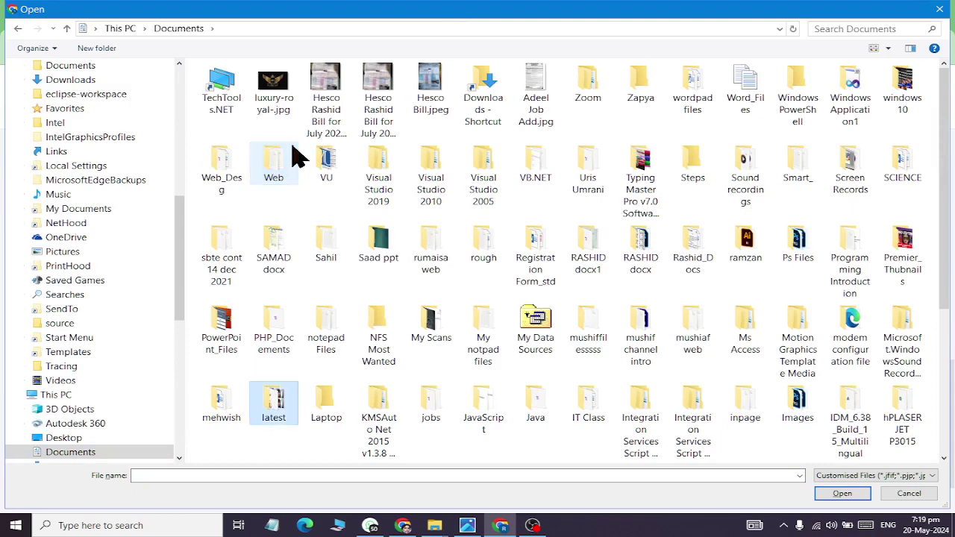
key("Return")
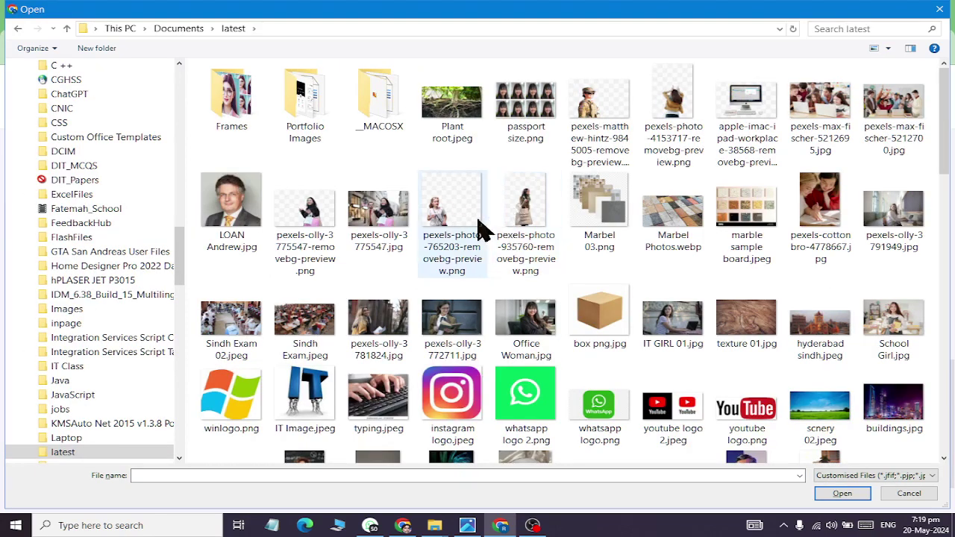
left_click(257, 407)
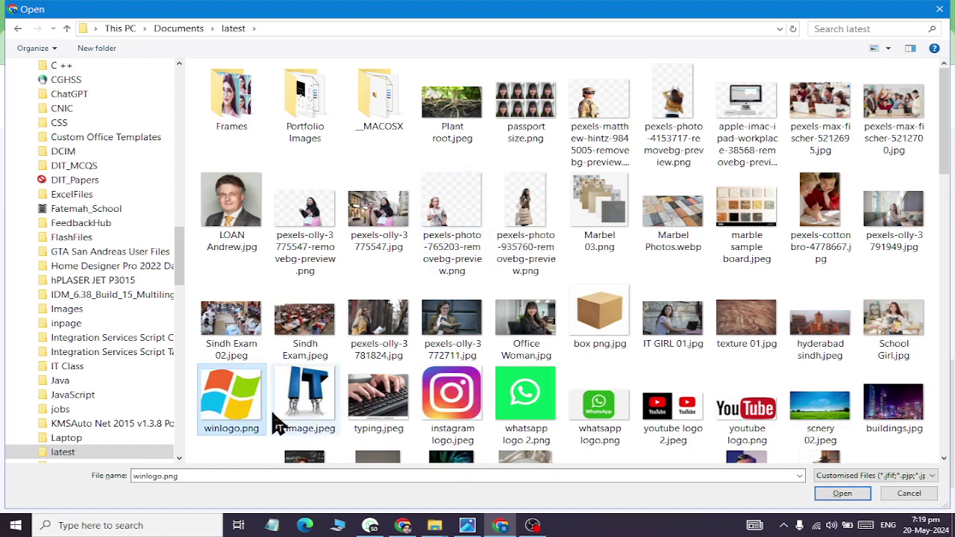
left_click(841, 494)
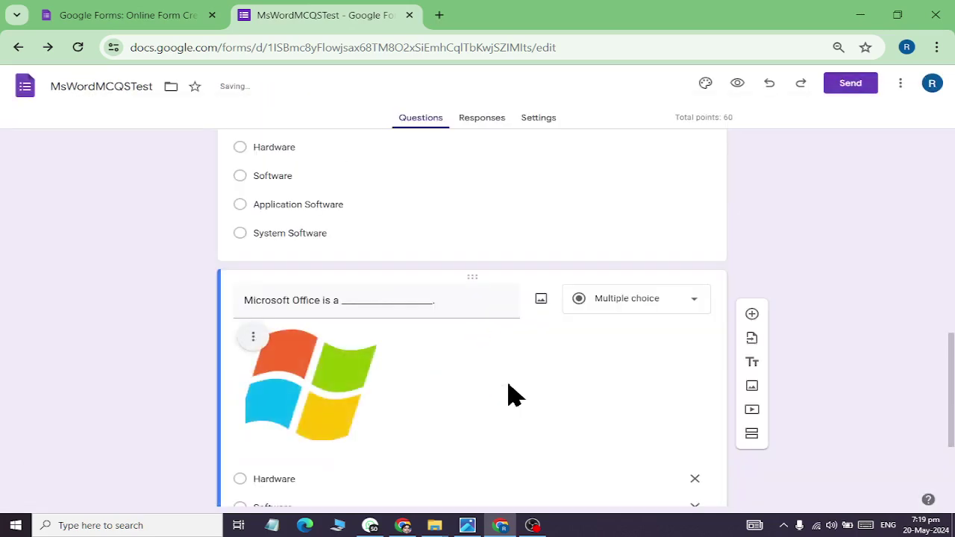
Step: Clear the question text of the duplicated question that contains the Windows logo image
scroll(411, 363, "up", 4)
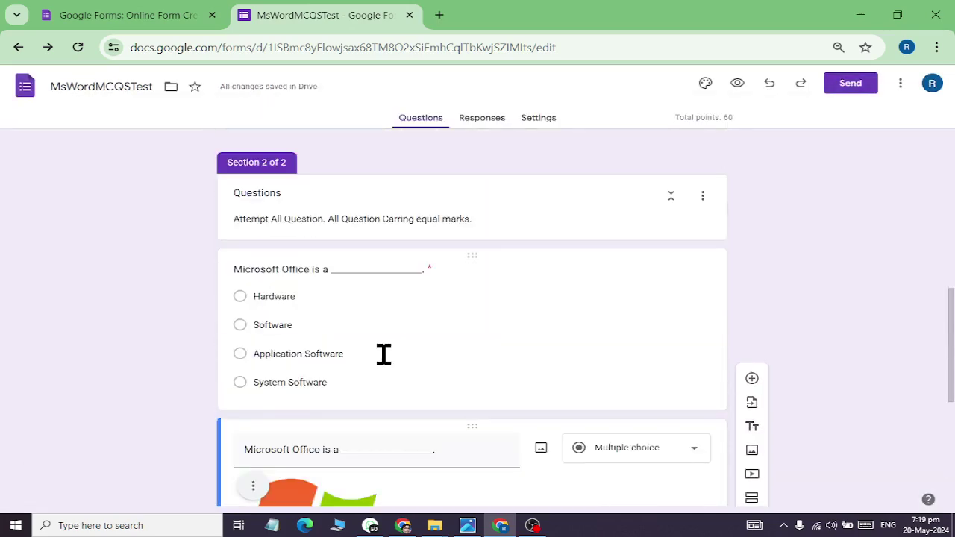
scroll(383, 354, "down", 2)
triple_click(458, 305)
left_click_drag(458, 305, 387, 305)
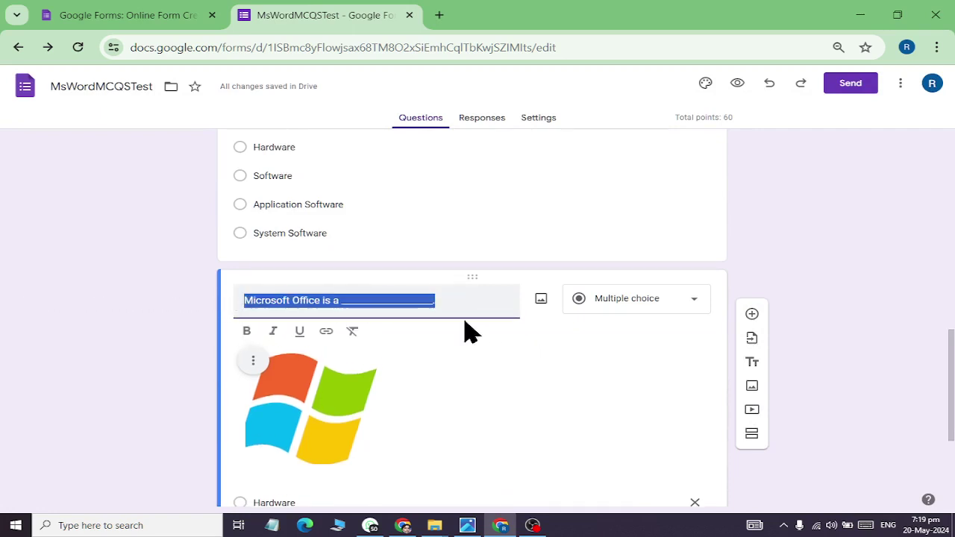
key("BackSpace")
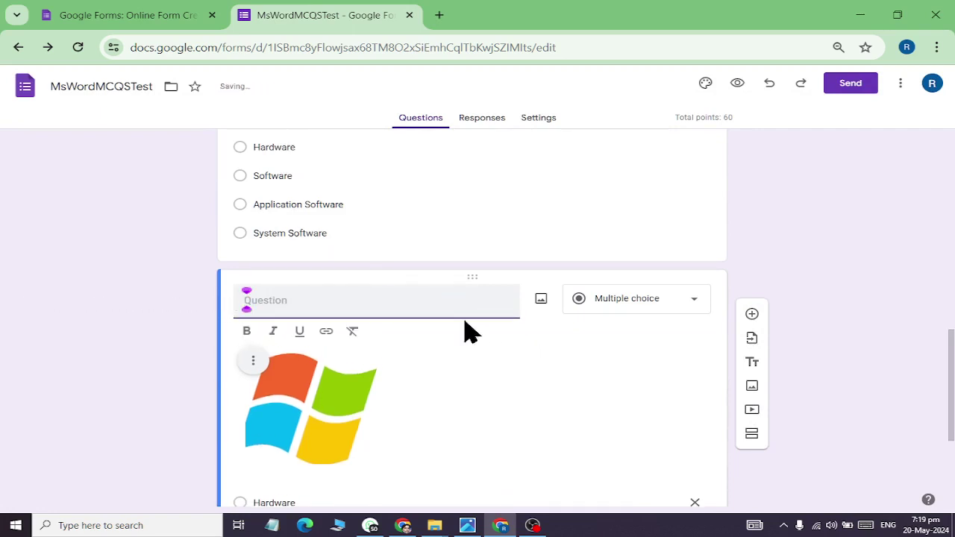
type("W")
key("BackSpace")
type("who")
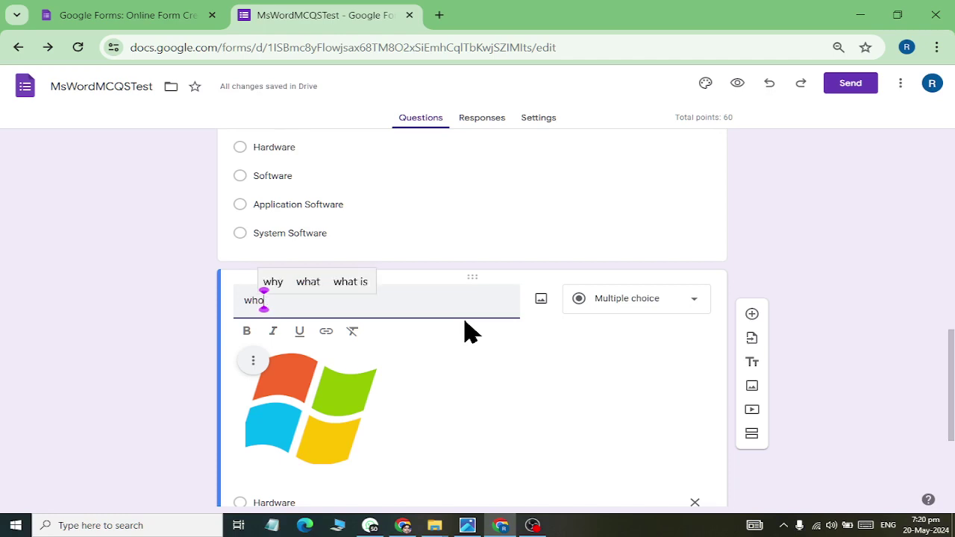
type(" i")
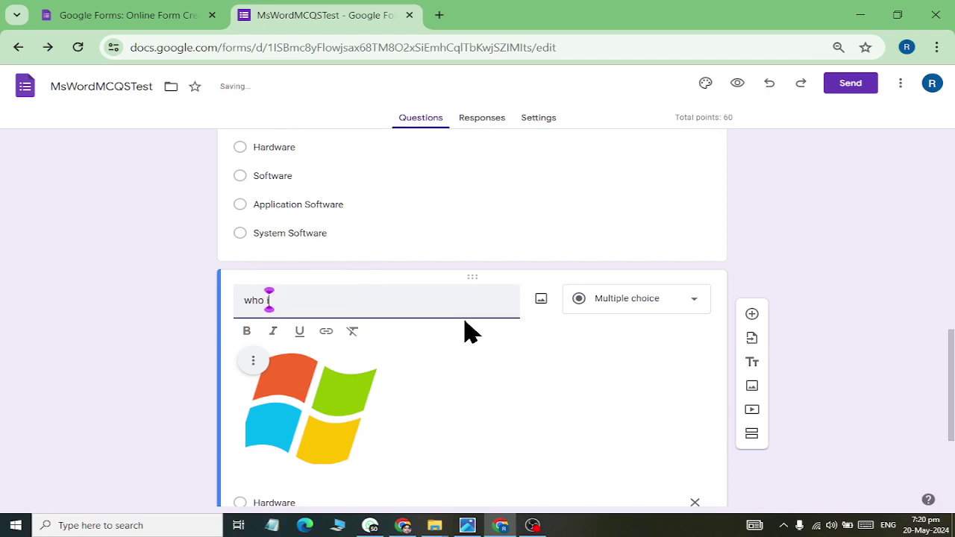
type("we")
key("BackSpace")
type("hi")
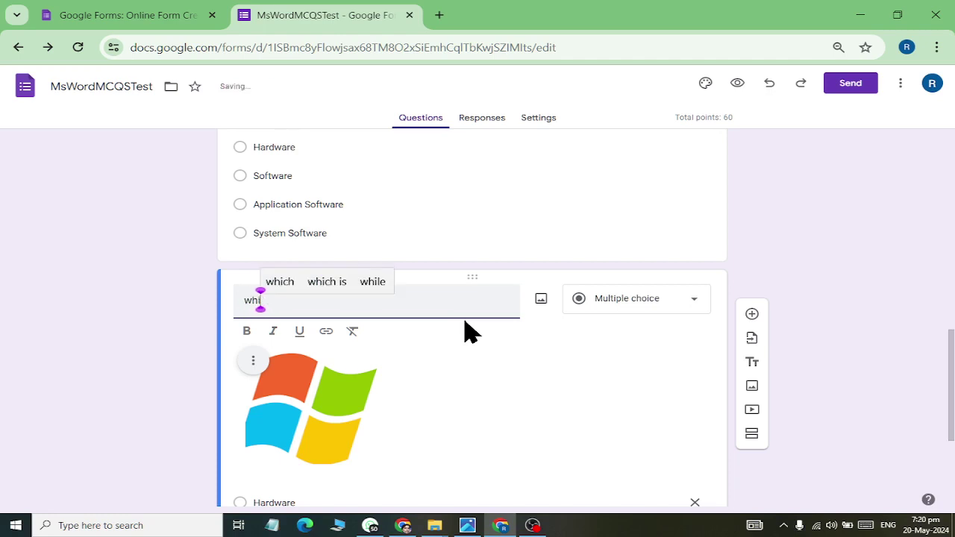
key("BackSpace")
key("BackSpace")
key("BackSpace")
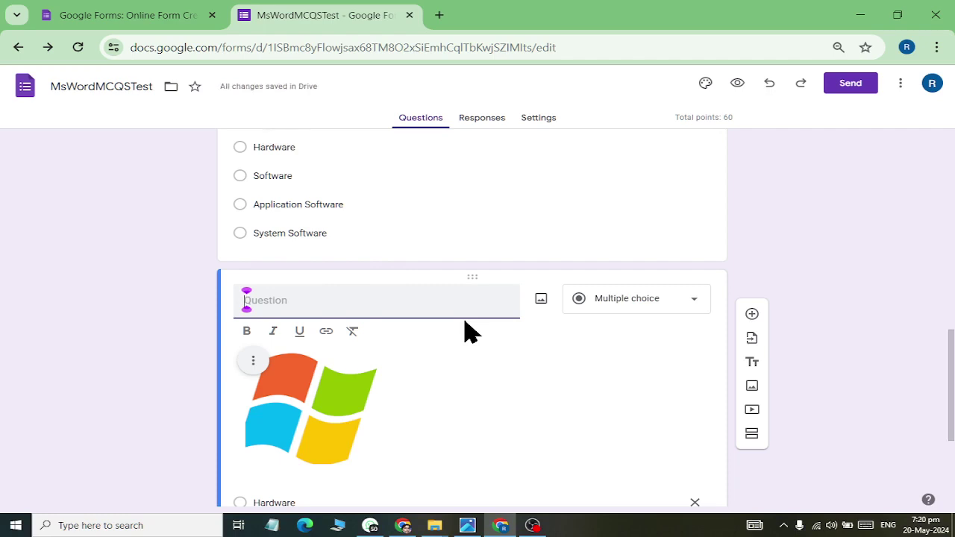
Step: Enter "which software logo is given blow?" as the text of the question with the Windows logo image
type("which")
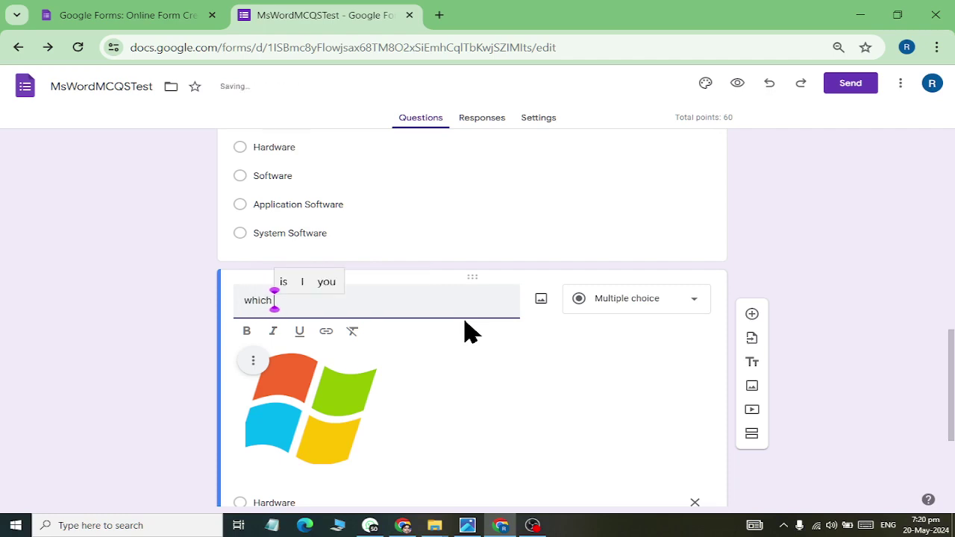
type(" software")
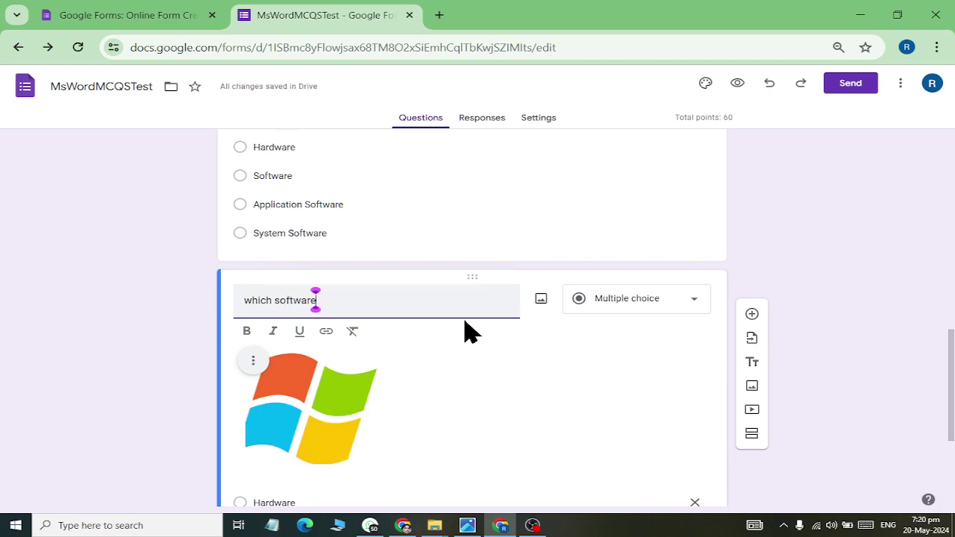
type(" logo i")
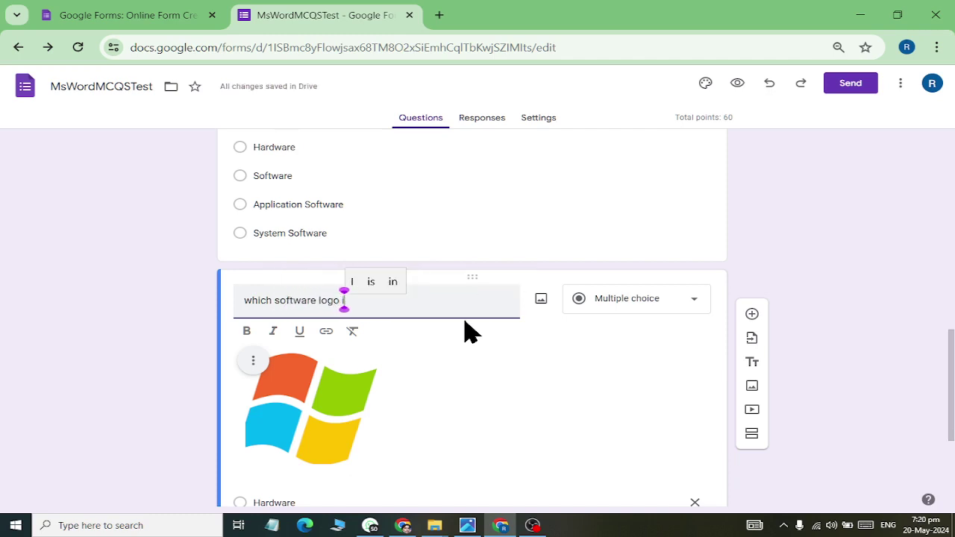
type("s")
type(" given")
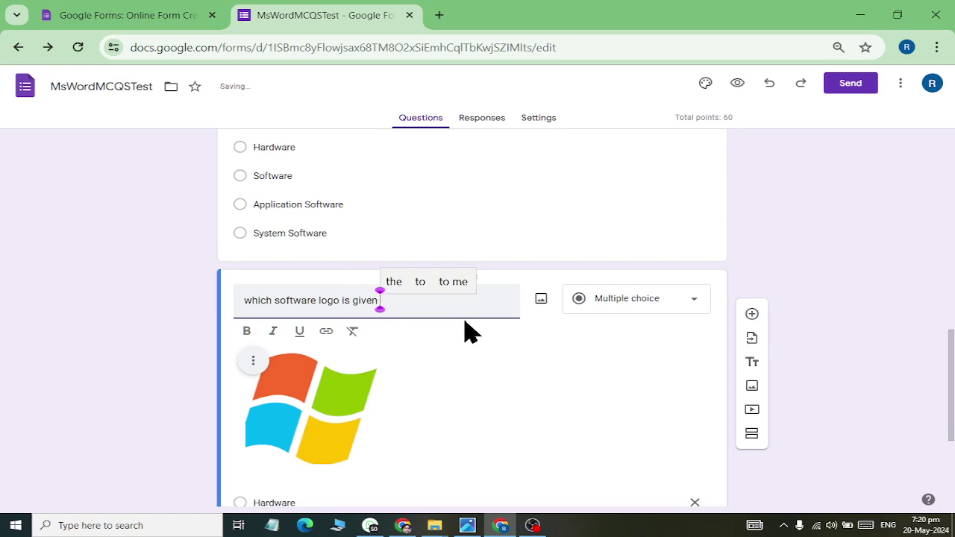
type(" blow.")
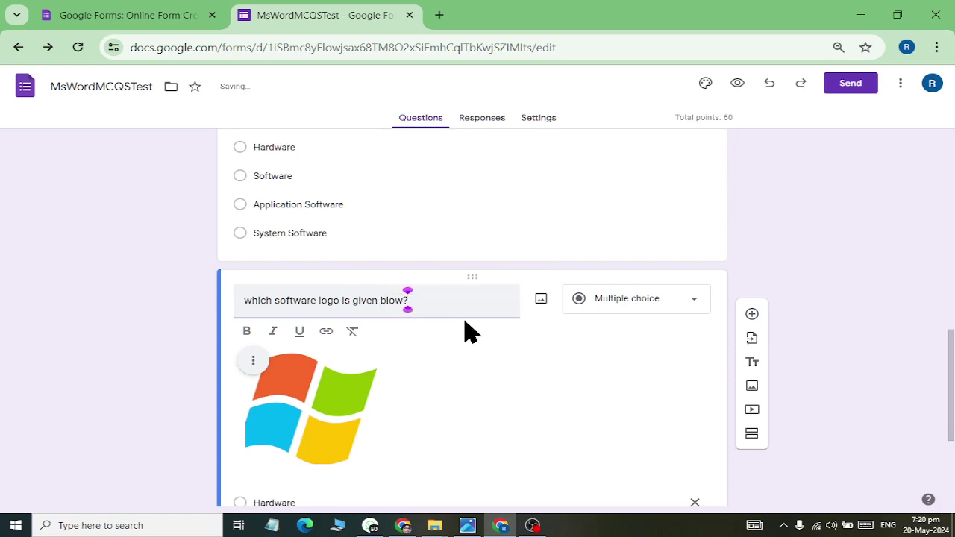
scroll(522, 269, "down", 3)
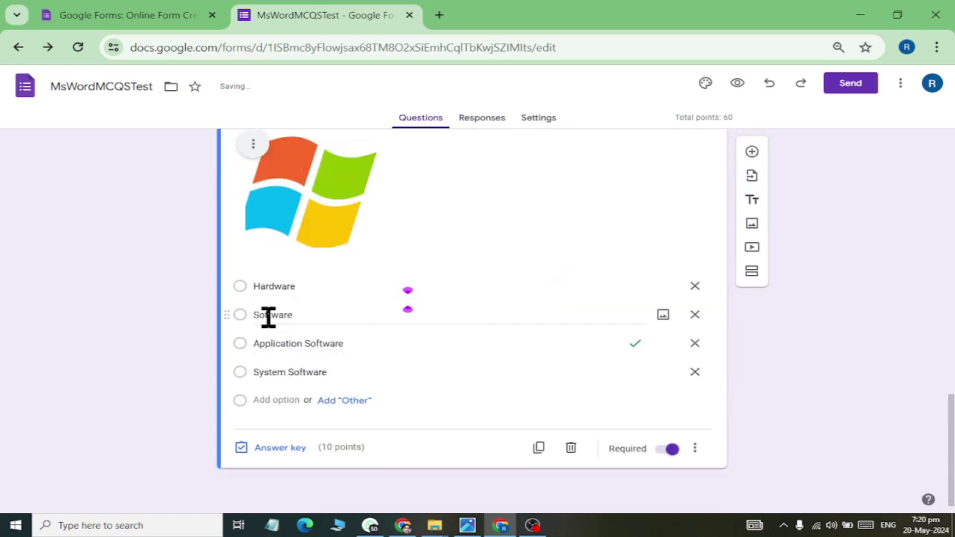
Step: Replace the first answer option of the Windows logo question with "Apple IOS"
left_click(286, 292)
key("BackSpace")
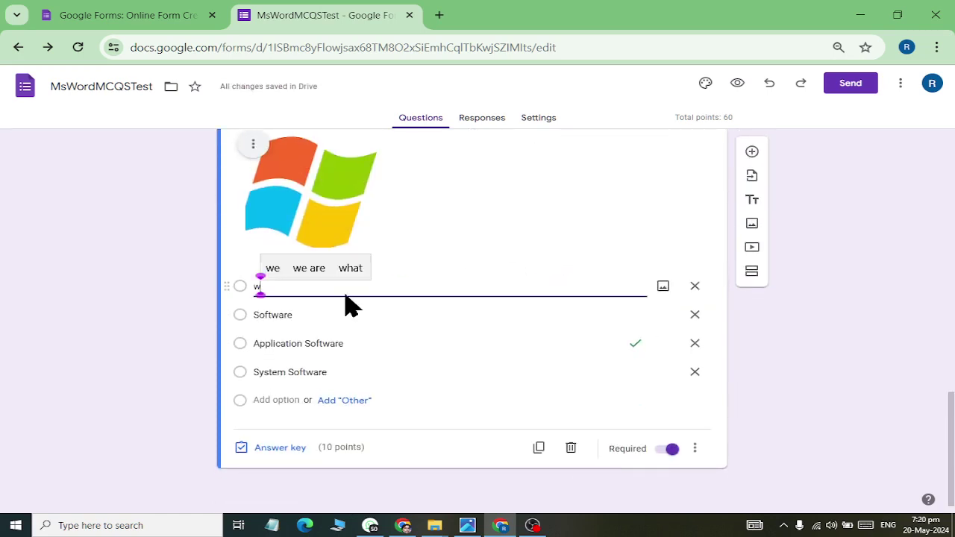
type("Apple")
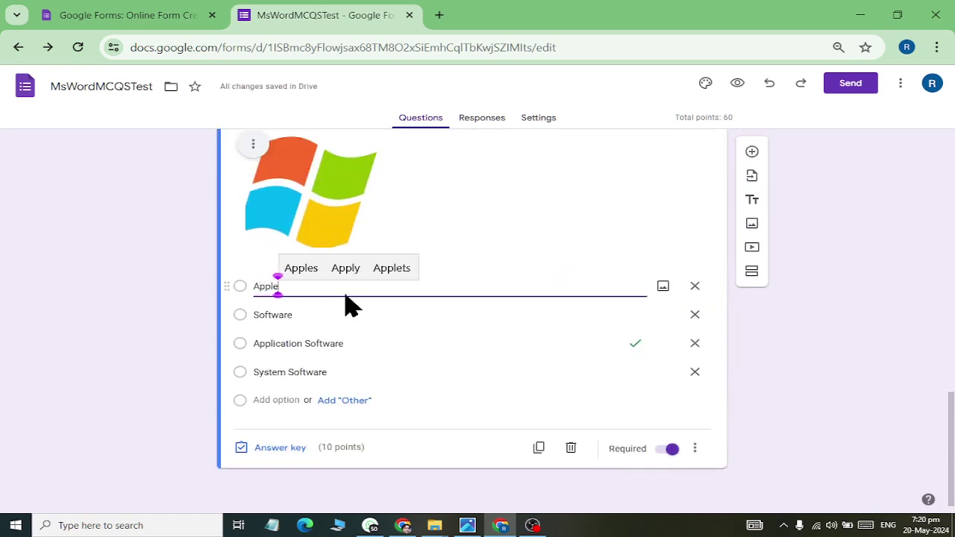
left_click(298, 314)
left_click(300, 289)
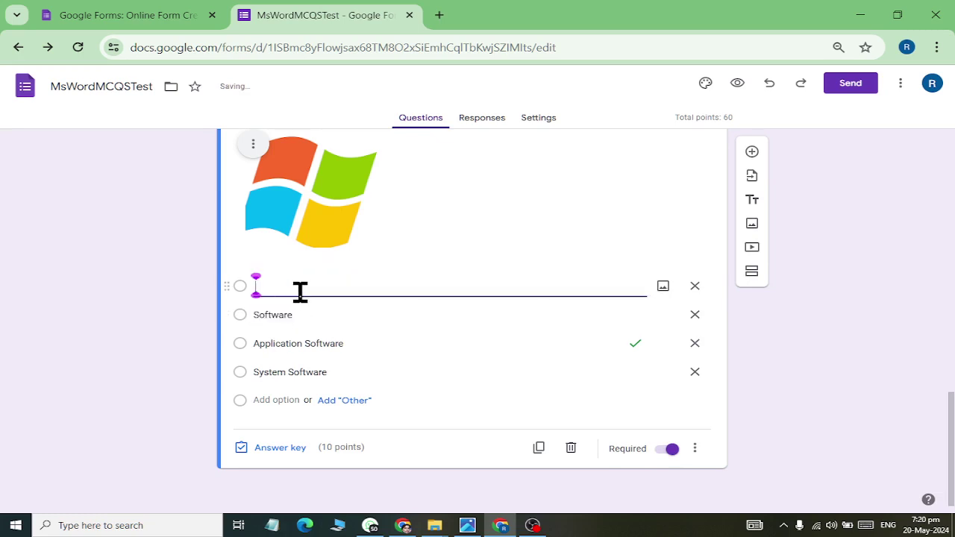
type("le IOS")
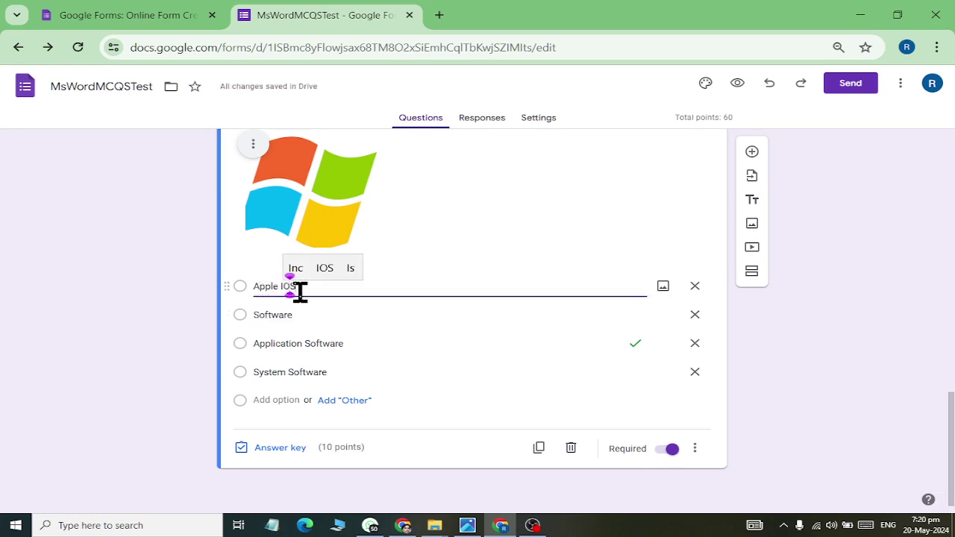
Step: Replace the second, third and fourth options of the Windows logo question with "Andriod", "Windows" and "Java"
left_click(291, 314)
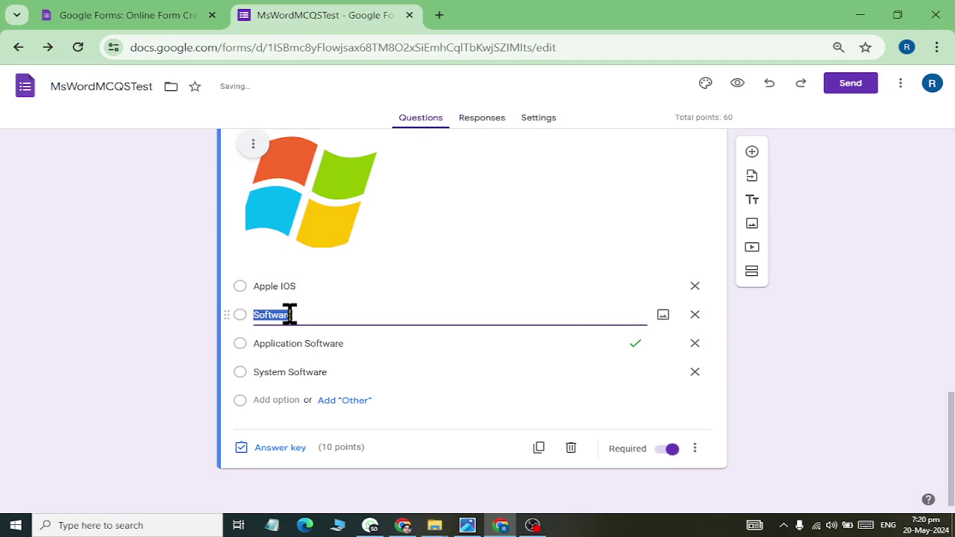
type("And")
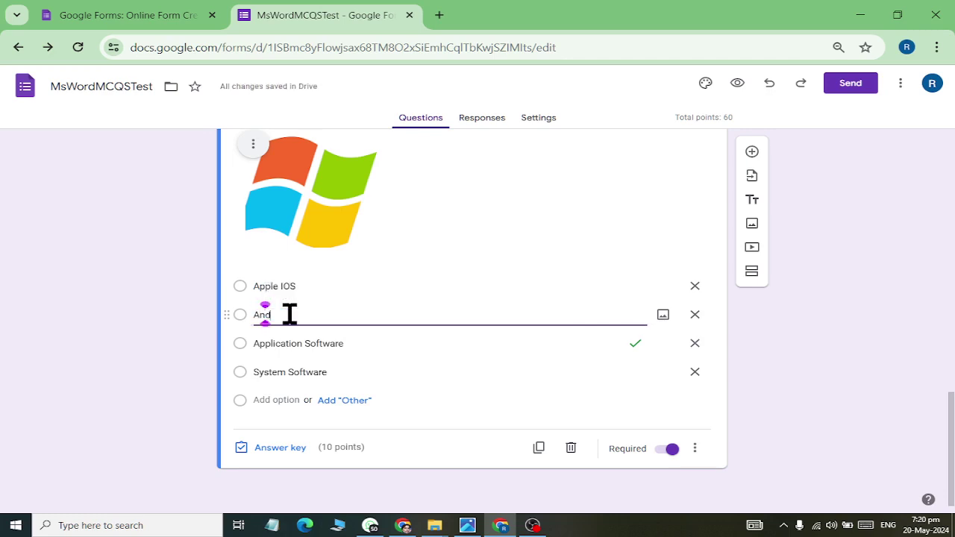
type("riod")
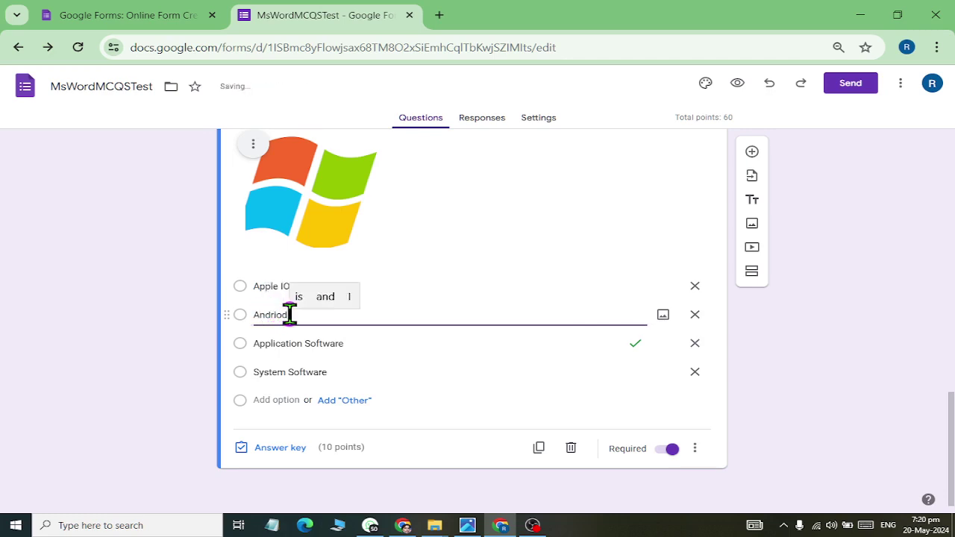
left_click(320, 344)
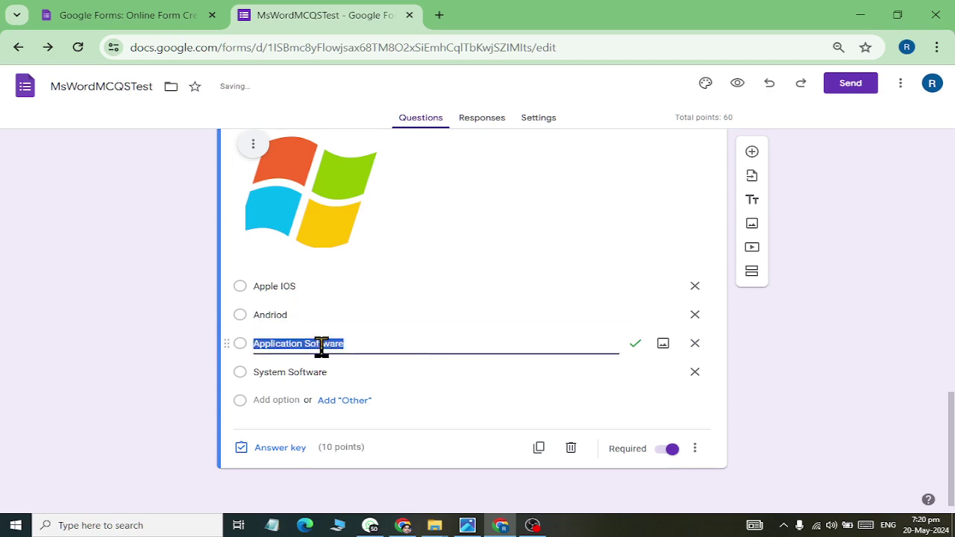
type("Windows")
left_click(321, 372)
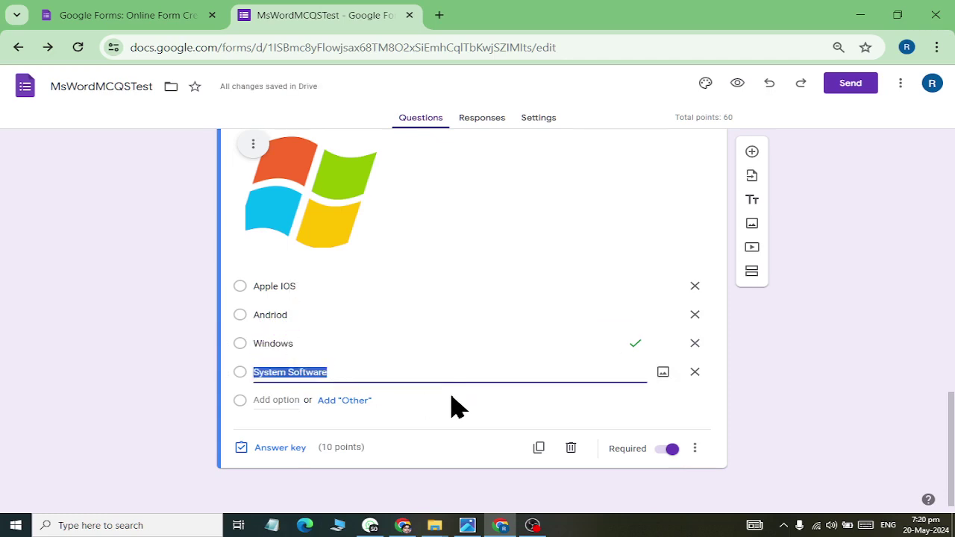
type("Java")
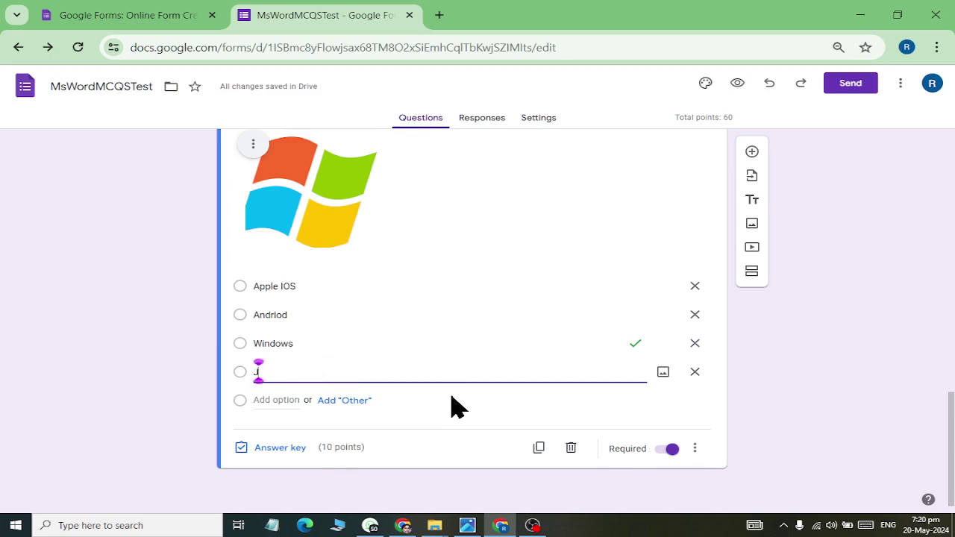
Step: In the logo question's answer key, mark Windows as correct and delete the feedback for correct and incorrect answers
left_click(284, 446)
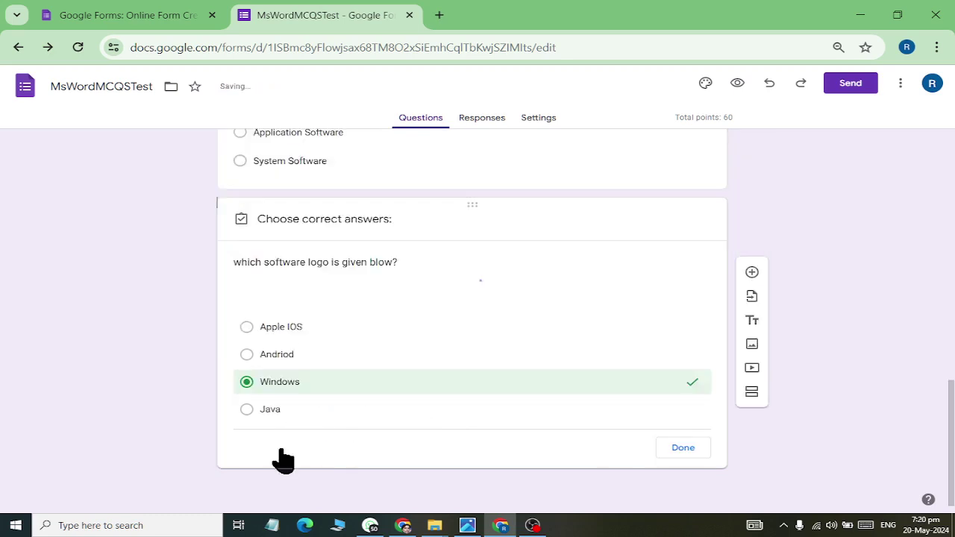
scroll(337, 332, "down", 2)
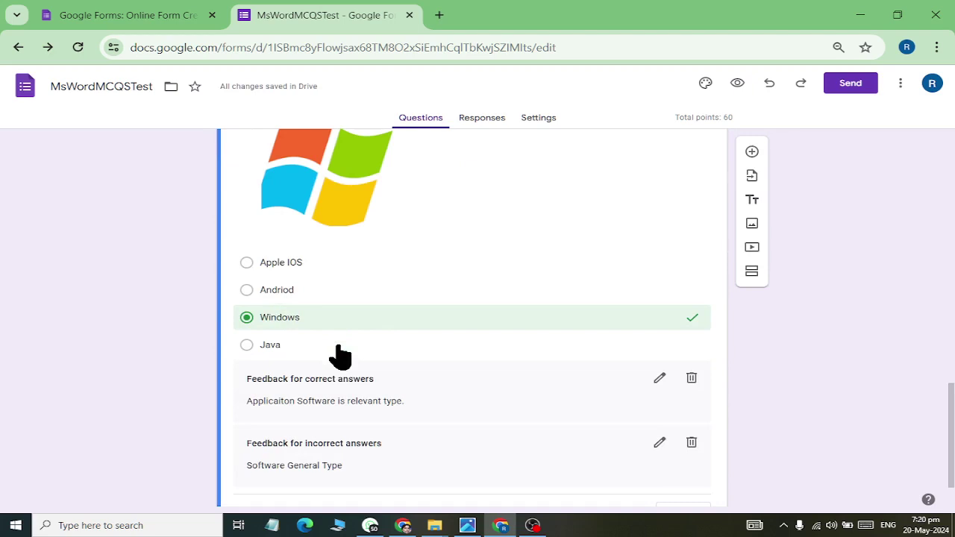
left_click(282, 319)
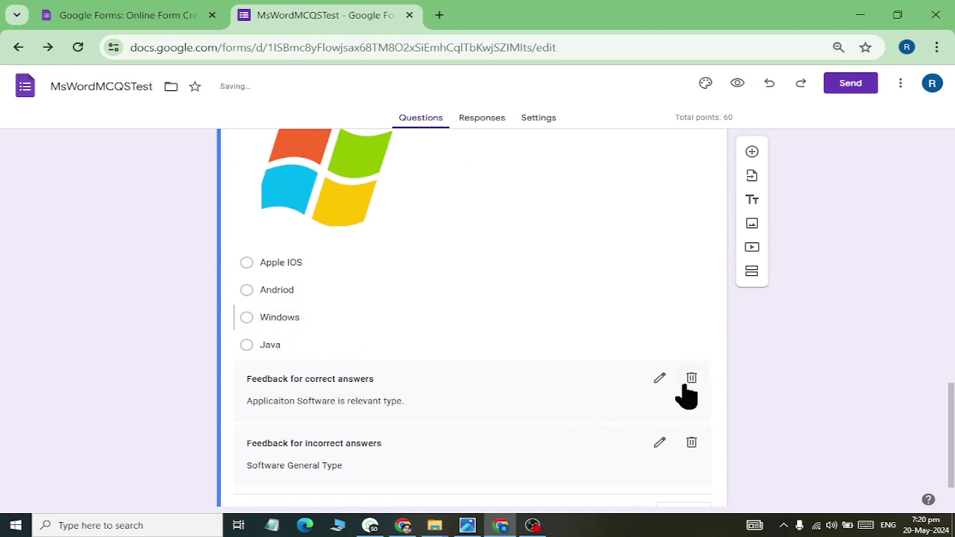
left_click(338, 325)
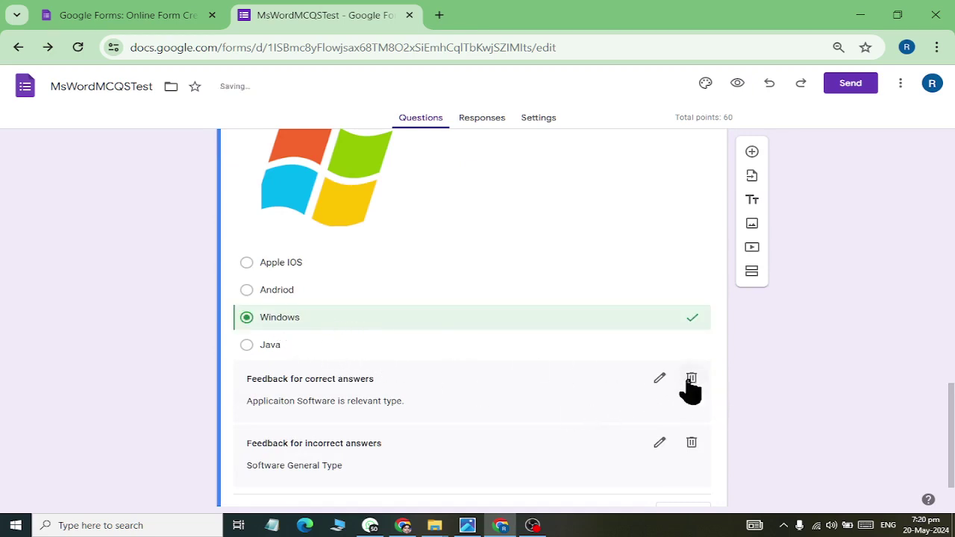
scroll(687, 418, "up", 3)
scroll(597, 380, "down", 3)
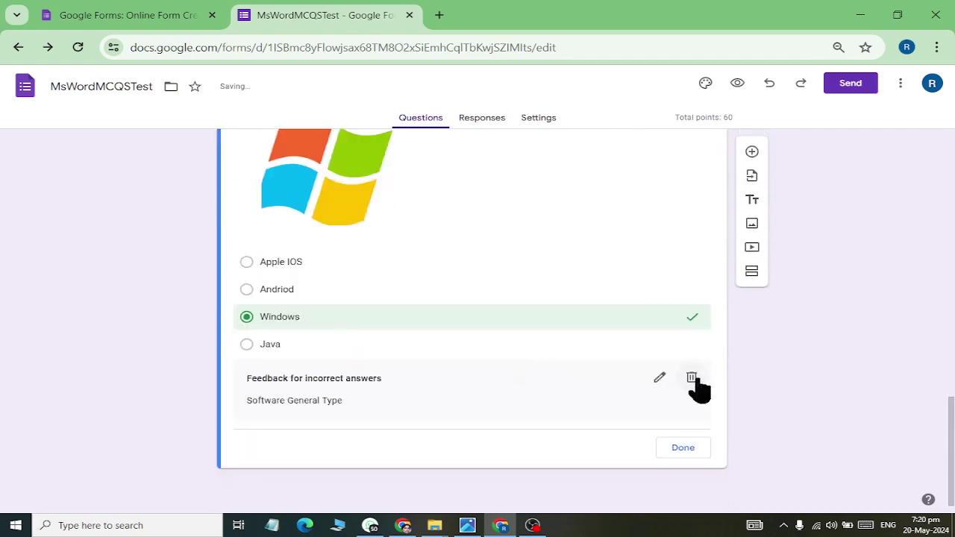
left_click(691, 380)
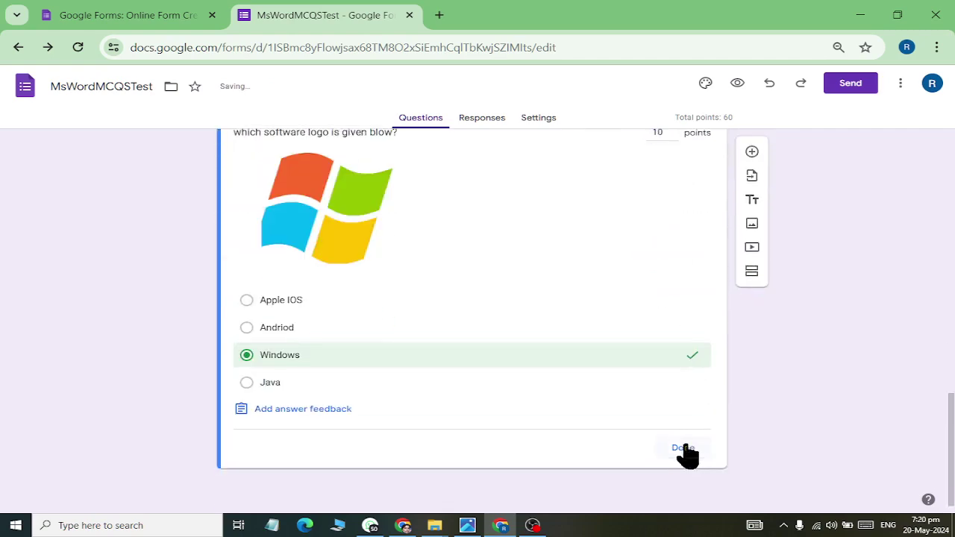
left_click(682, 451)
Step: Centre align the Windows logo image within its question
scroll(528, 301, "down", 3)
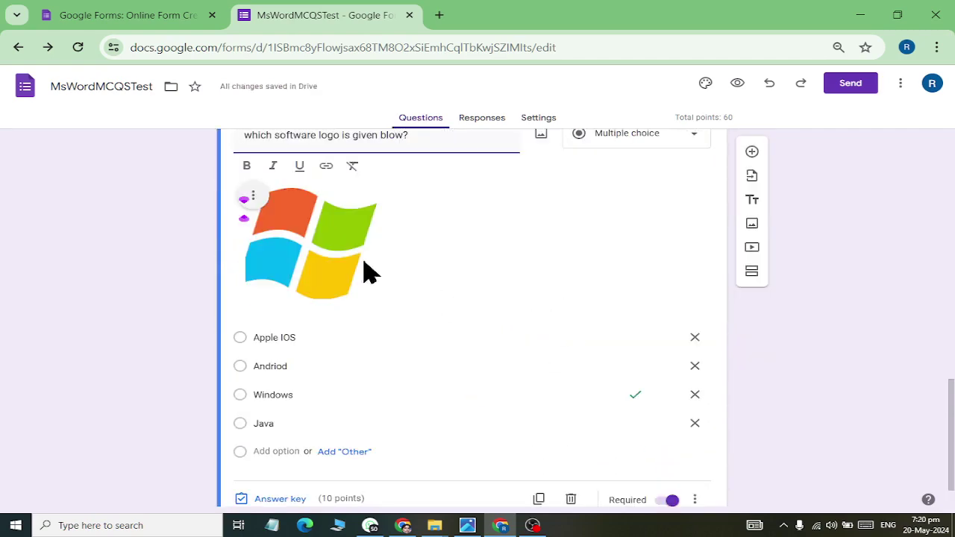
left_click(253, 197)
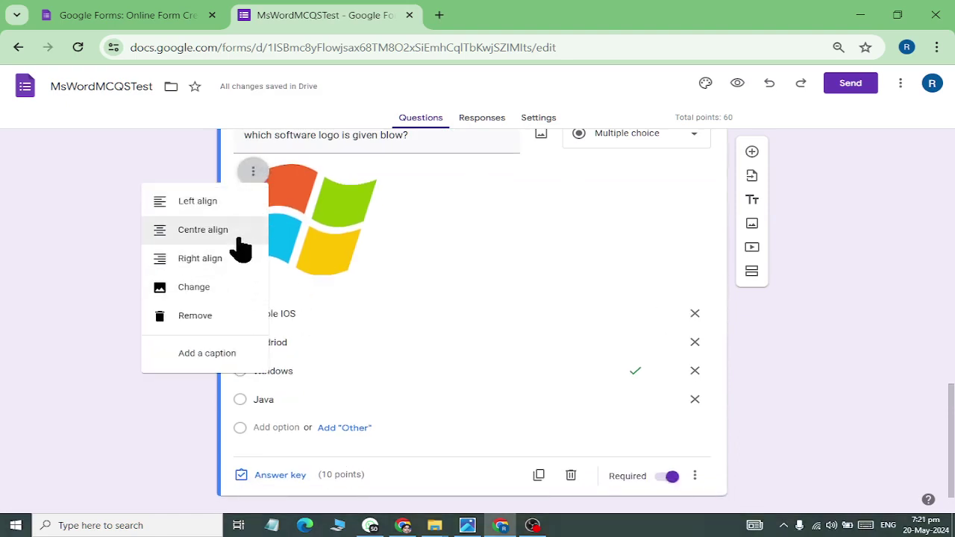
left_click(239, 237)
scroll(589, 298, "up", 2)
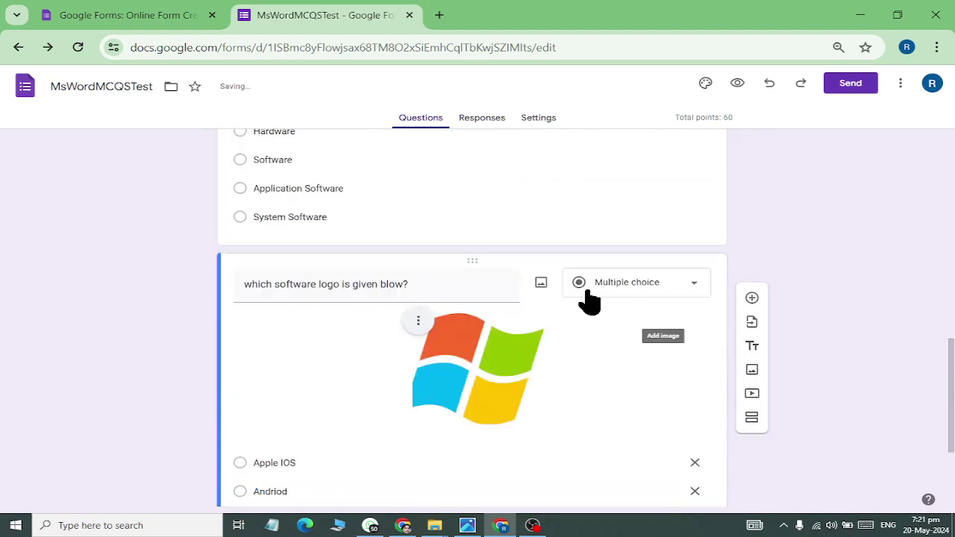
scroll(438, 295, "down", 2)
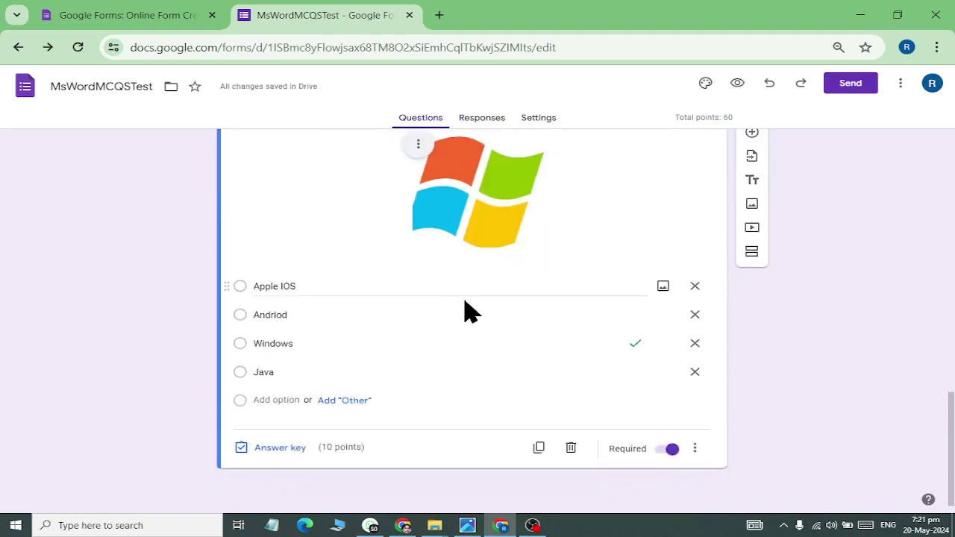
scroll(469, 309, "up", 3)
scroll(469, 303, "down", 3)
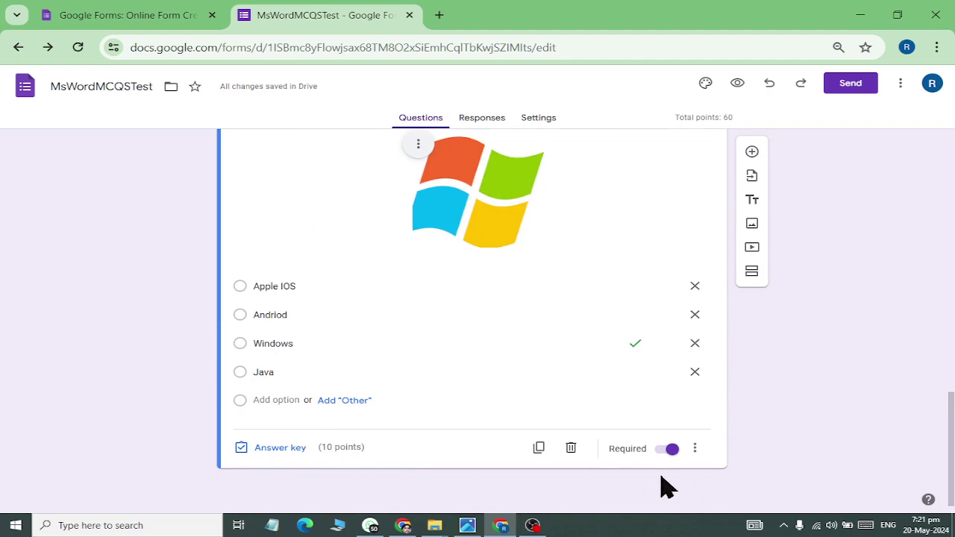
Step: Duplicate the Windows logo question and change the copy's question type to Checkboxes
scroll(585, 426, "down", 3)
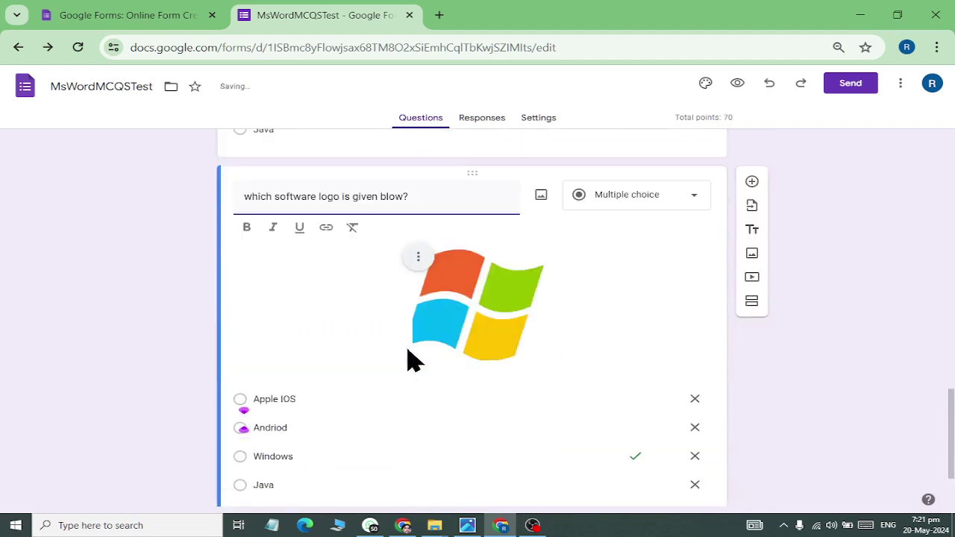
left_click(644, 200)
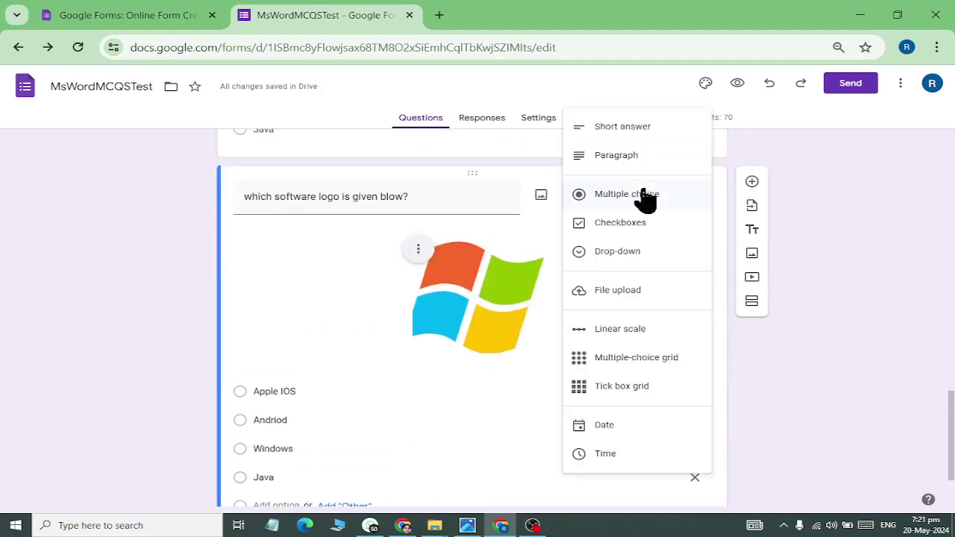
left_click(632, 222)
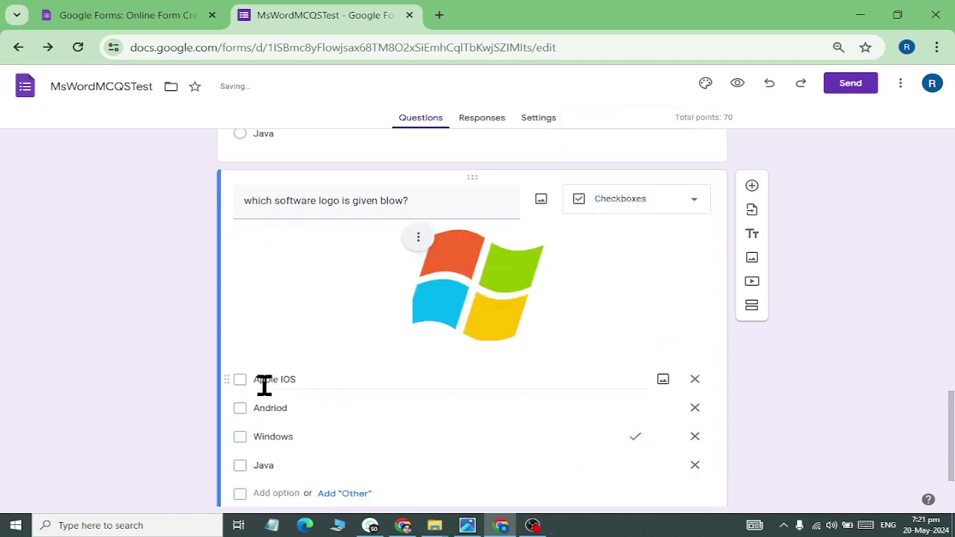
scroll(260, 369, "down", 2)
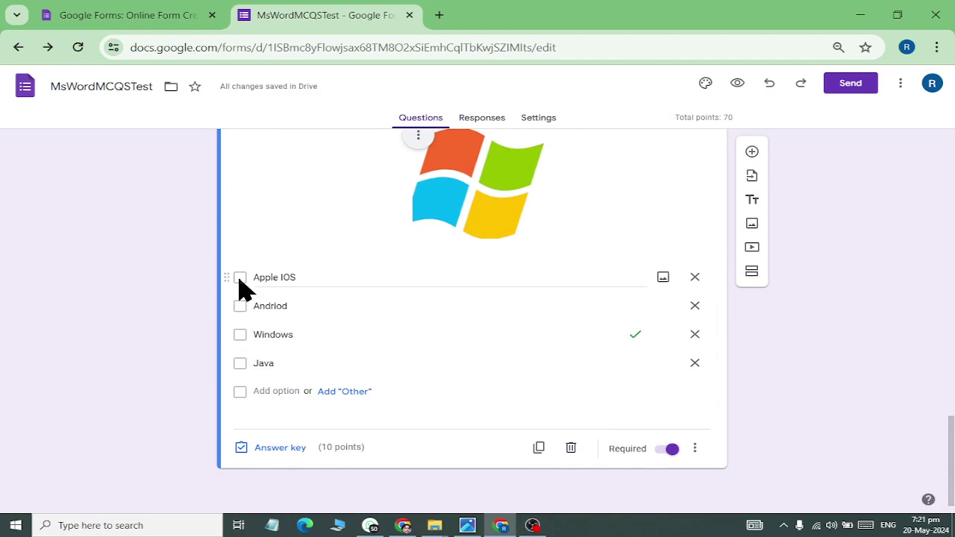
Step: Remove the Windows logo image from the duplicated Checkboxes question
scroll(381, 317, "up", 3)
triple_click(381, 321)
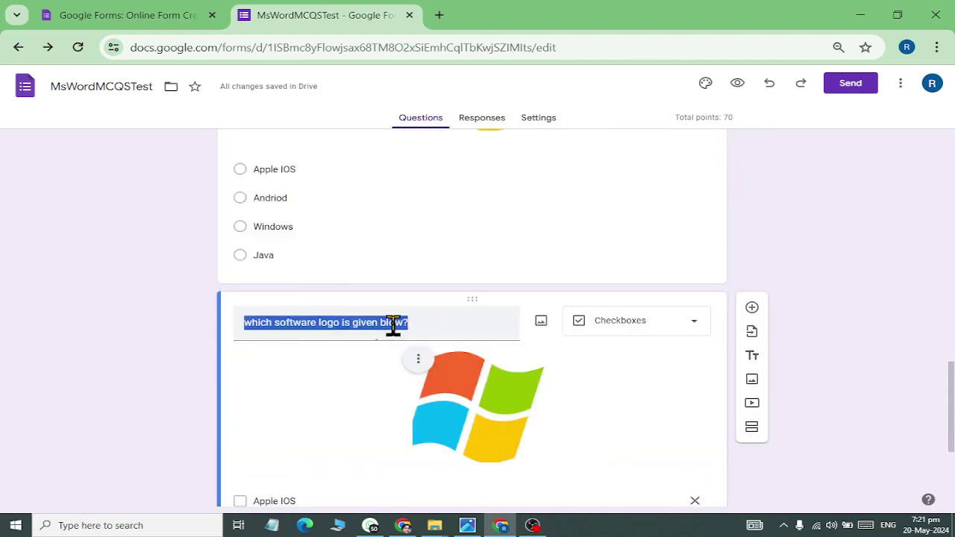
left_click(419, 384)
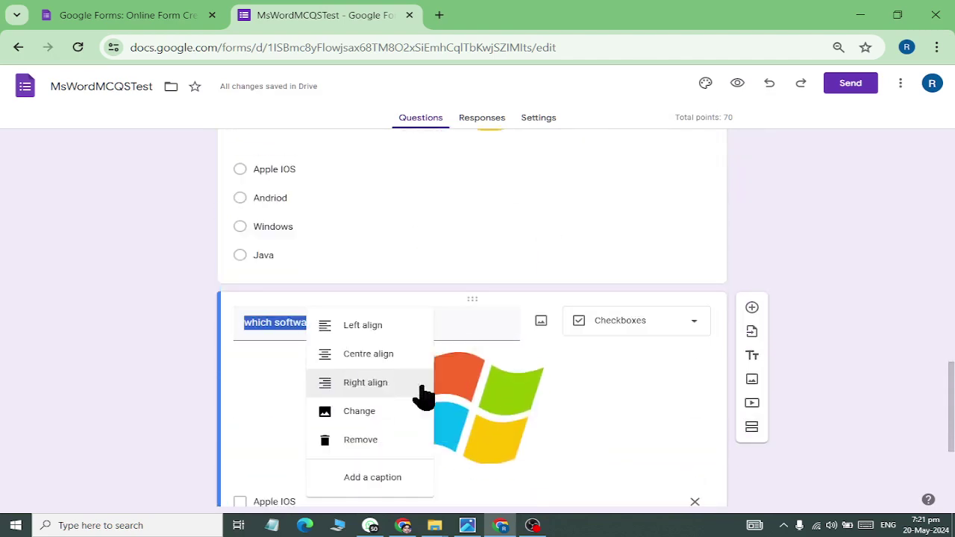
left_click(371, 438)
Step: Replace the Checkboxes question's text with "Choose Alignment Commands given blow."
triple_click(420, 329)
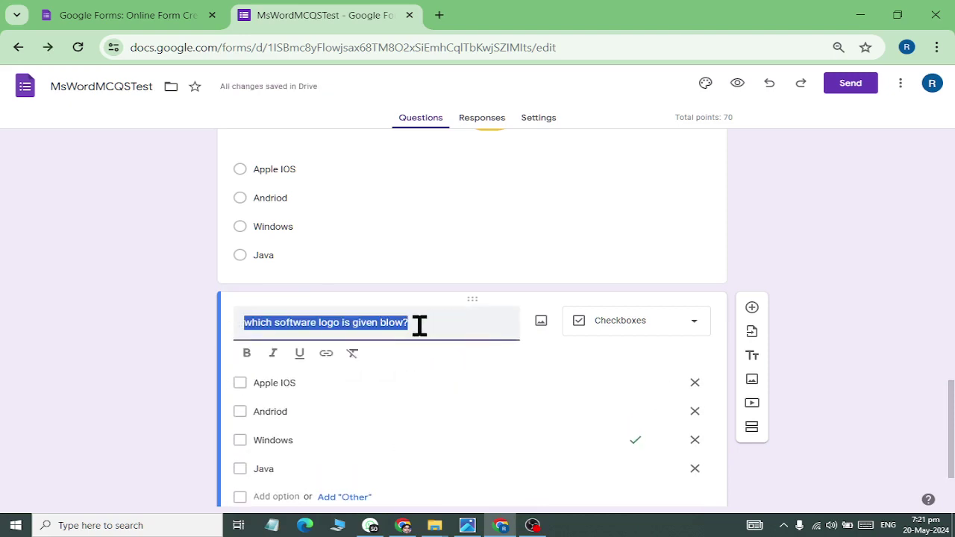
type("Ch")
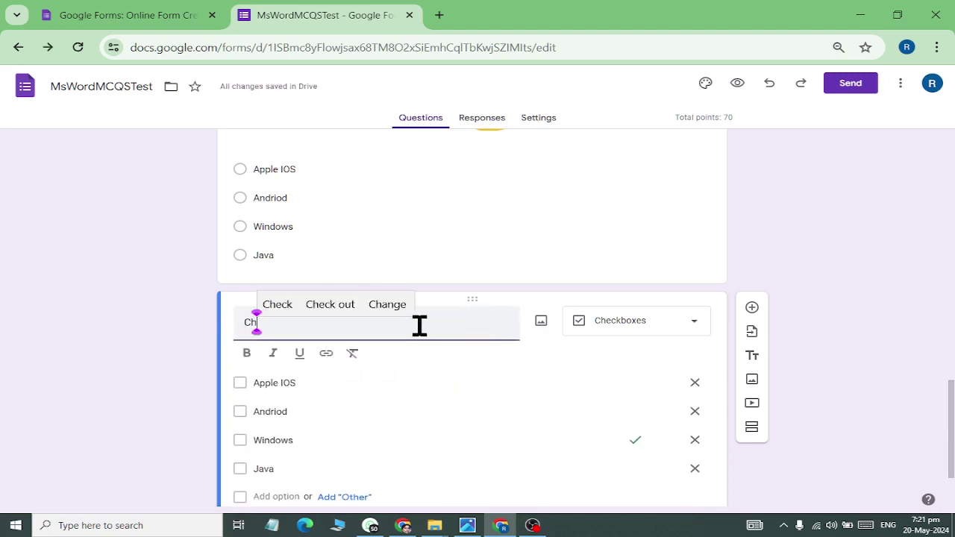
type("oose")
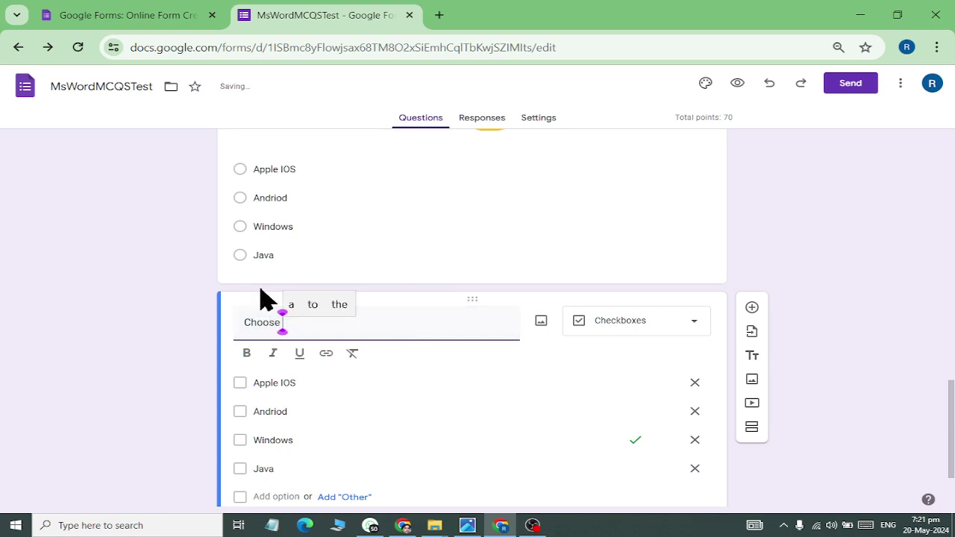
type(" A")
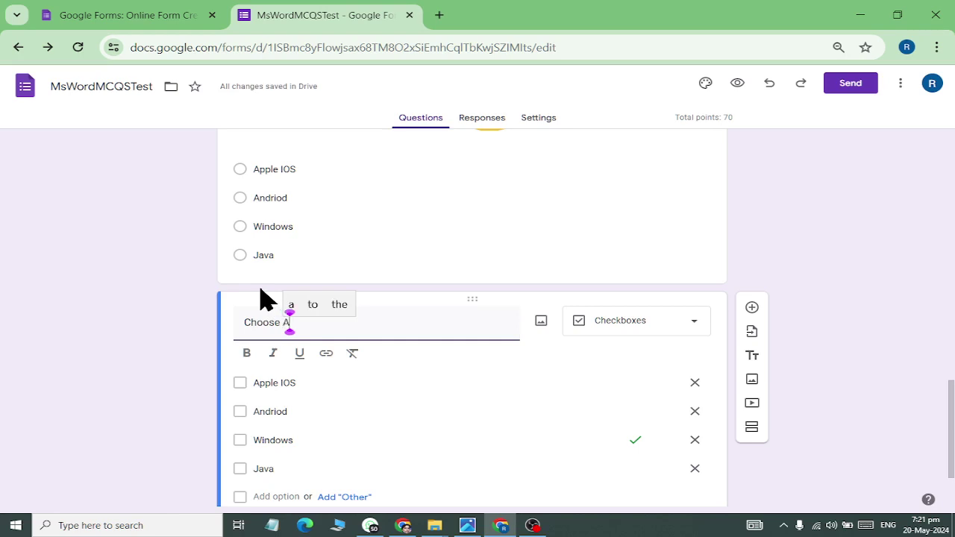
type("lignment Commands")
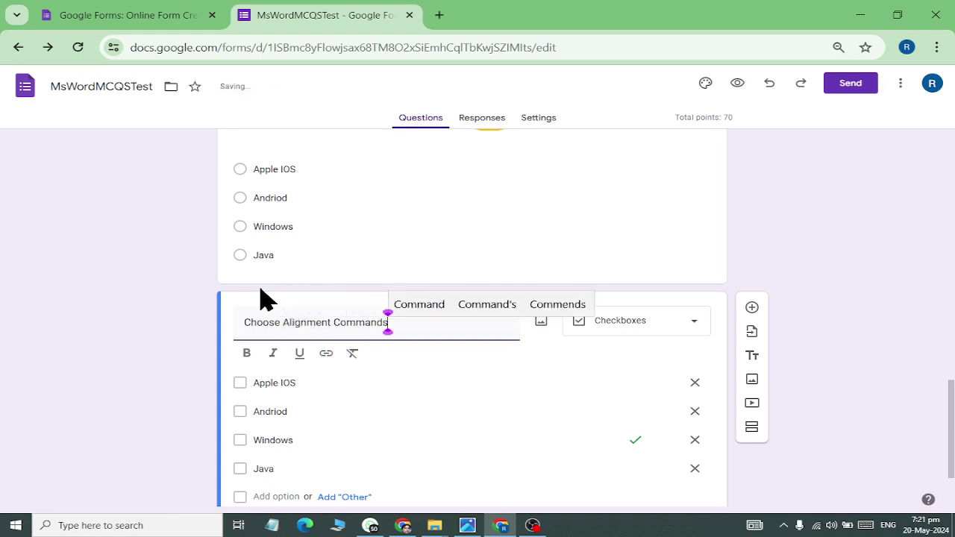
type(" ch")
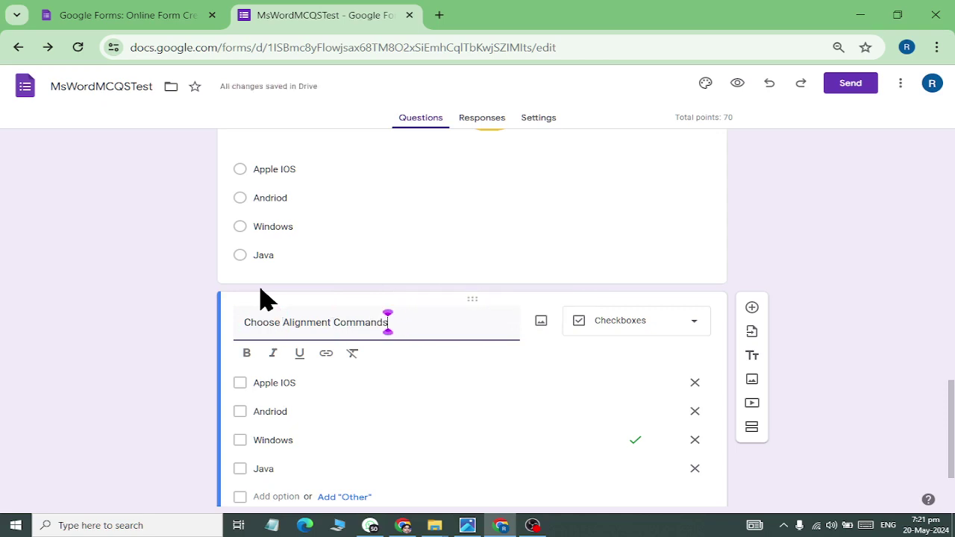
type("given blow")
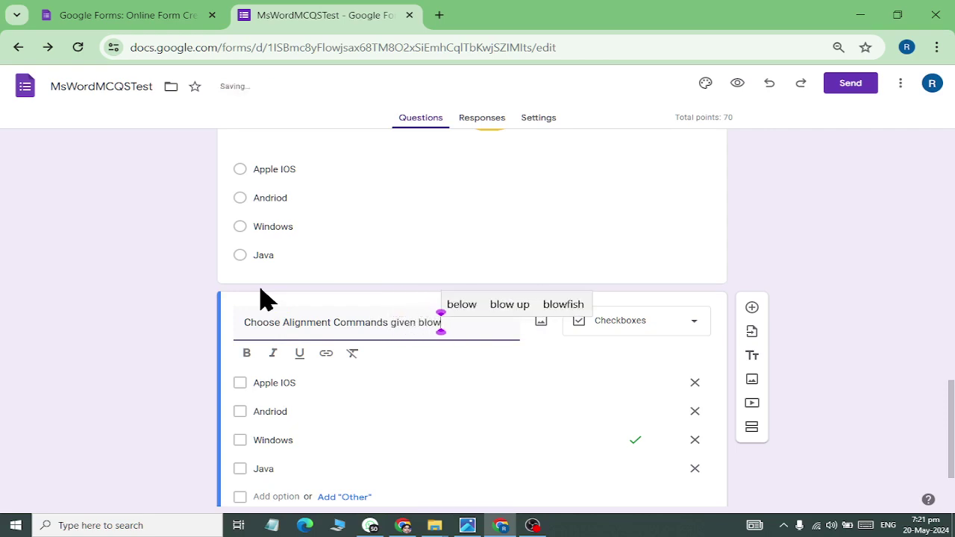
type(".")
scroll(262, 304, "down", 1)
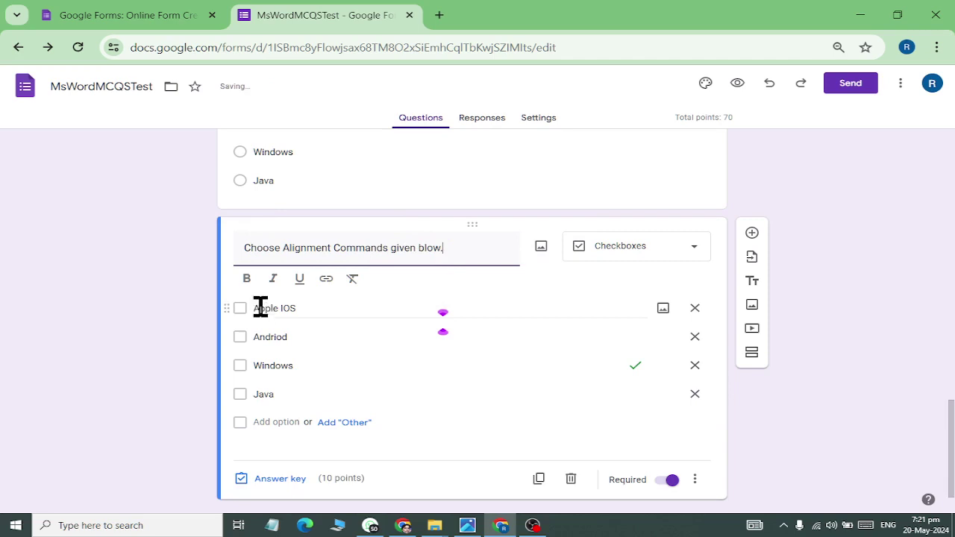
Step: Reword the Checkboxes question as "Tick The Alignment Commands given blow." and rename its first option "Justity"
double_click(264, 247)
key("BackSpace")
type("Tick ")
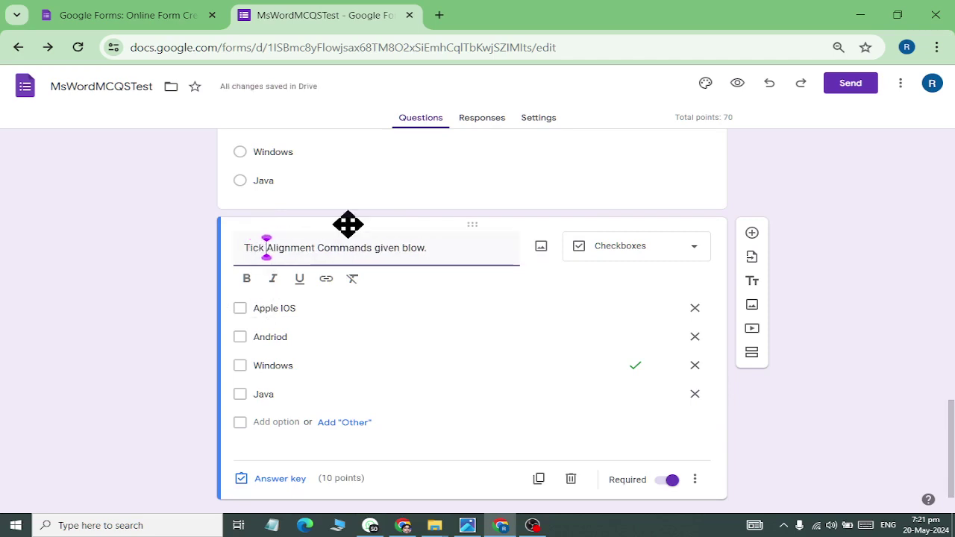
type("The")
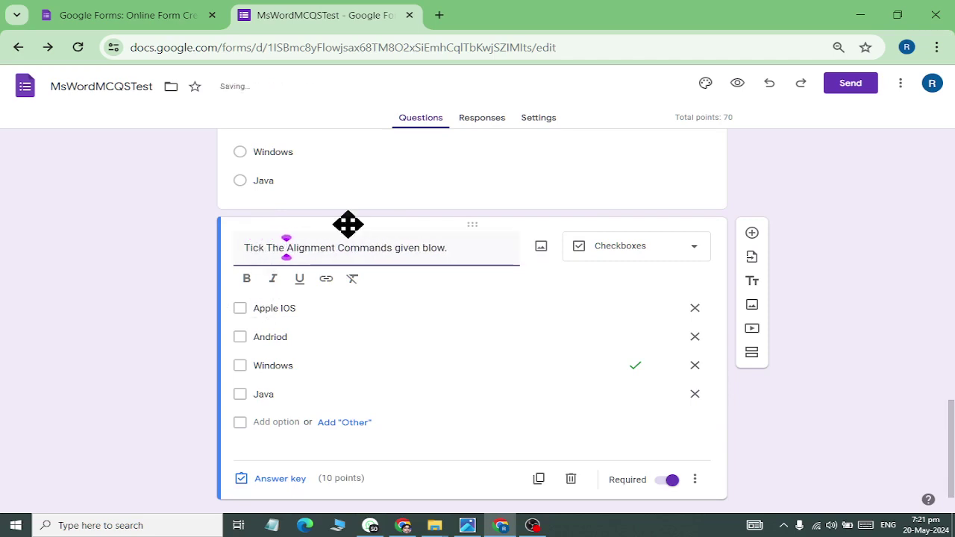
left_click(279, 311)
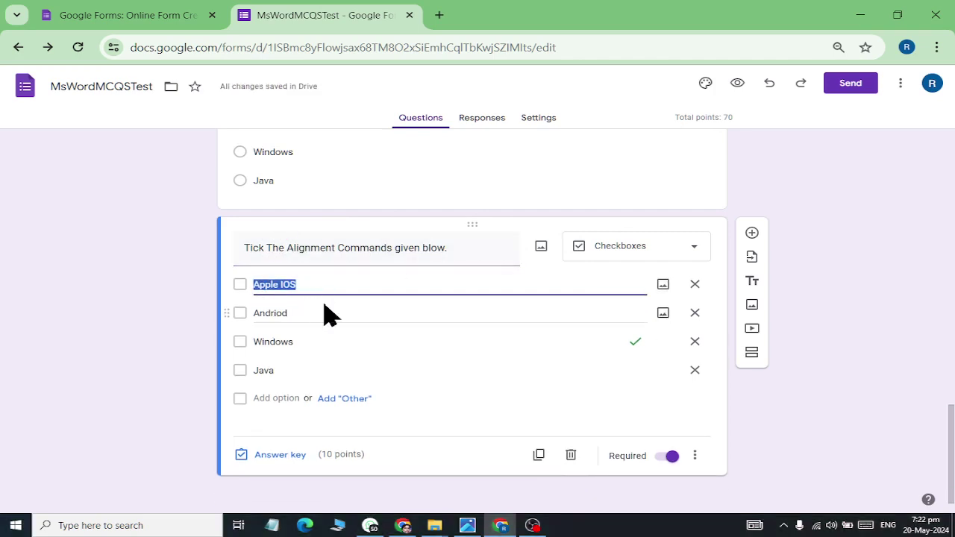
type("Justity")
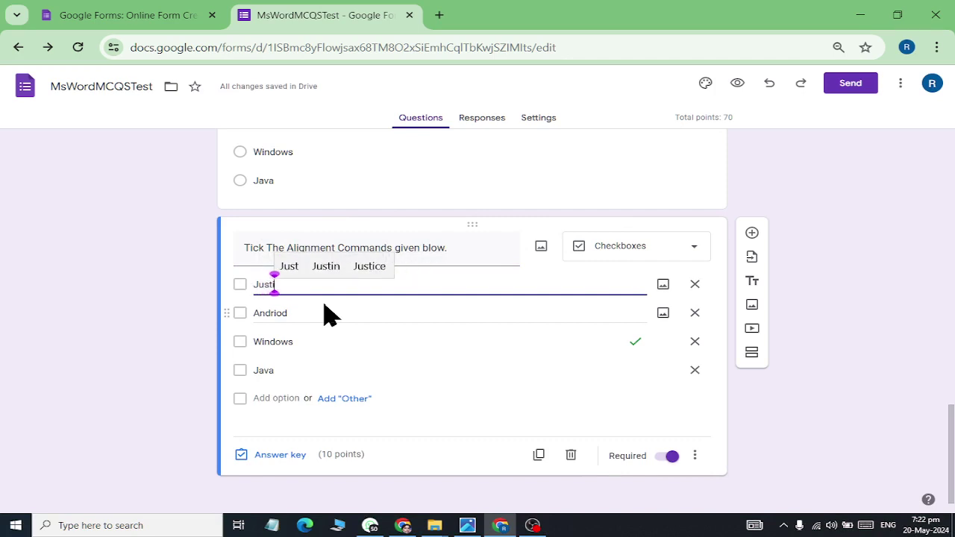
Step: Replace the question's second option with "Center" and its third option with "Italic"
left_click(312, 314)
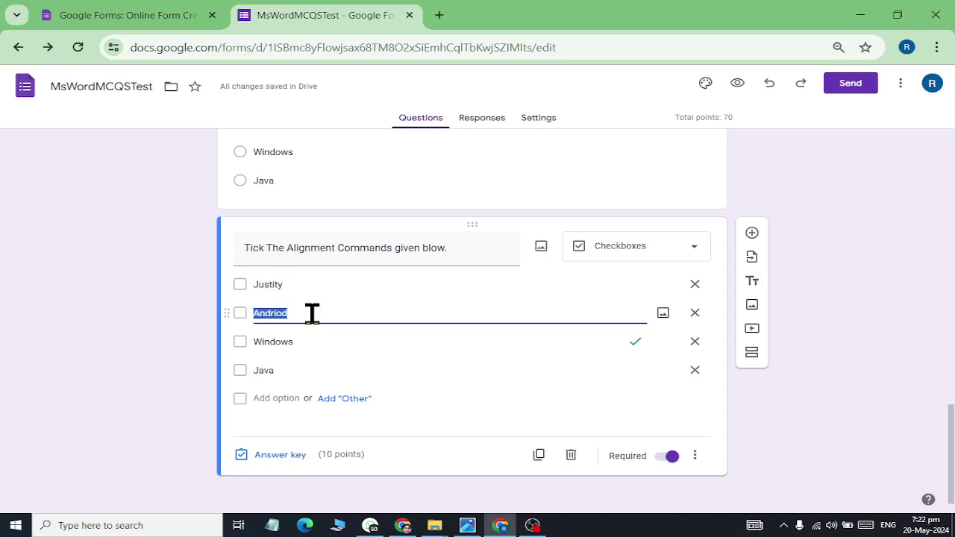
type("Center")
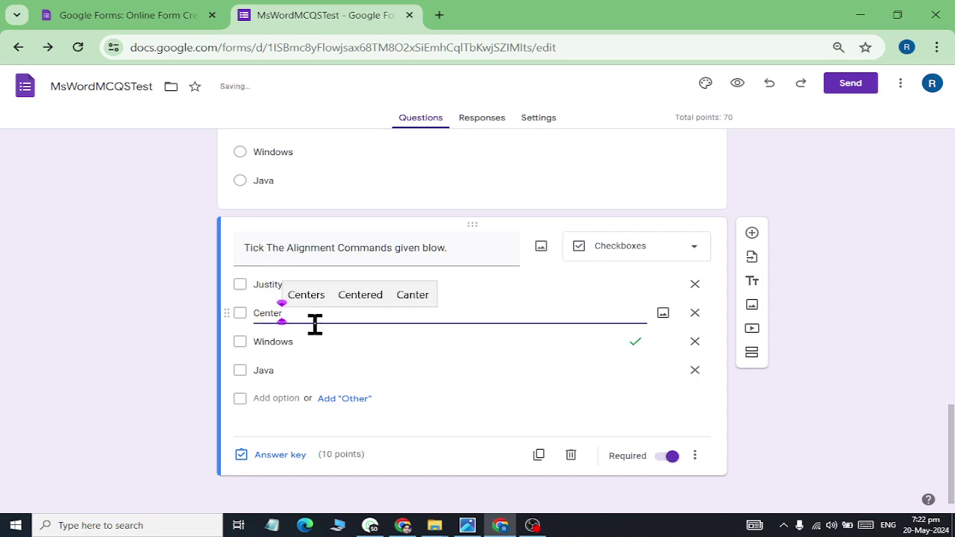
left_click(313, 343)
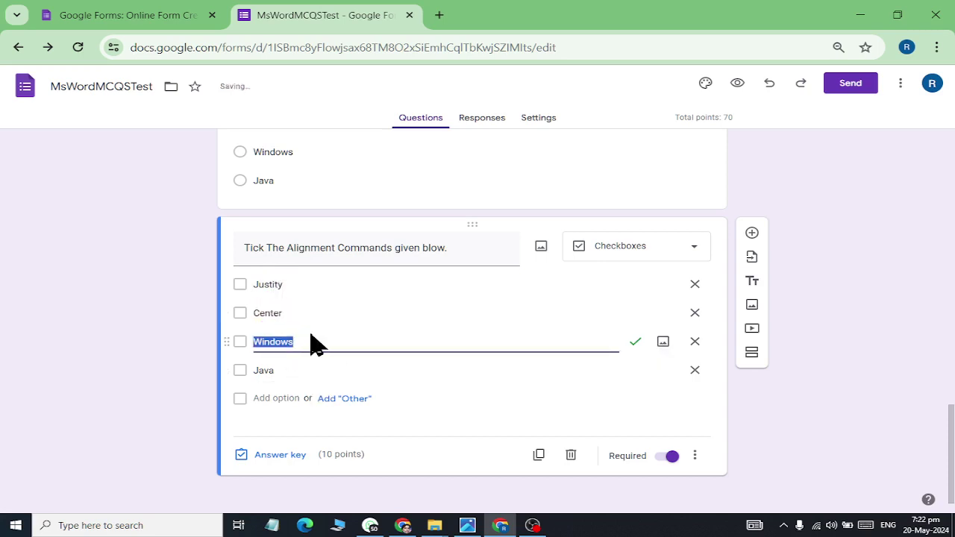
type("Bold")
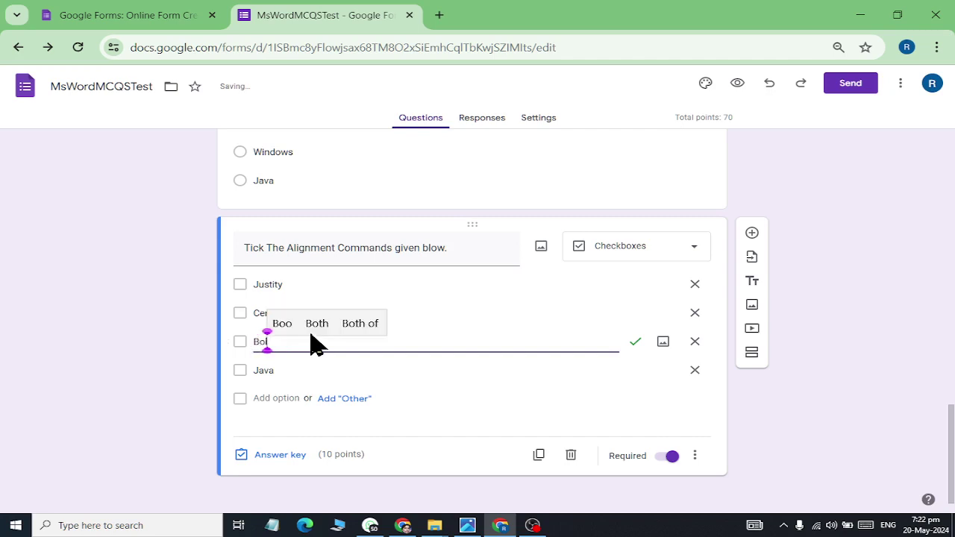
left_click(288, 370)
key("Up")
key("BackSpace")
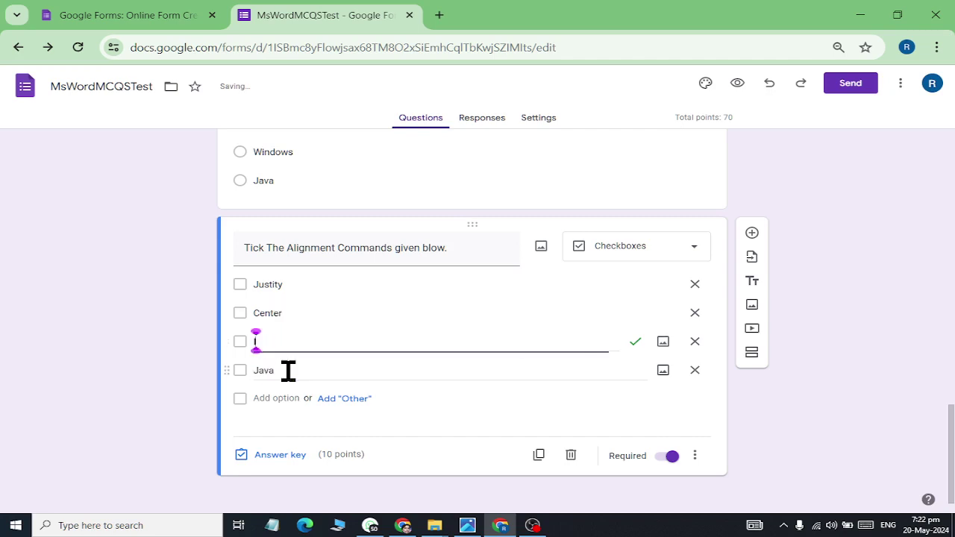
type("Ital")
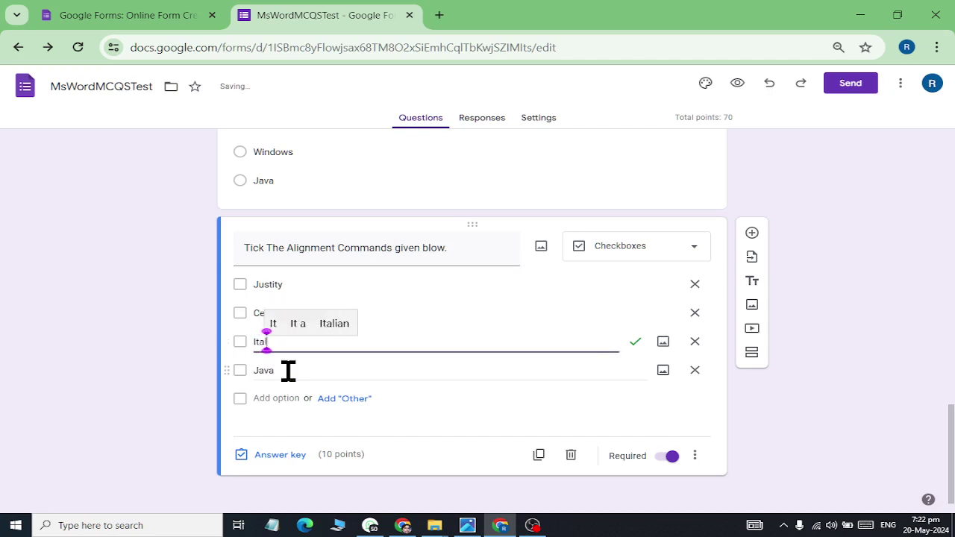
type("aic")
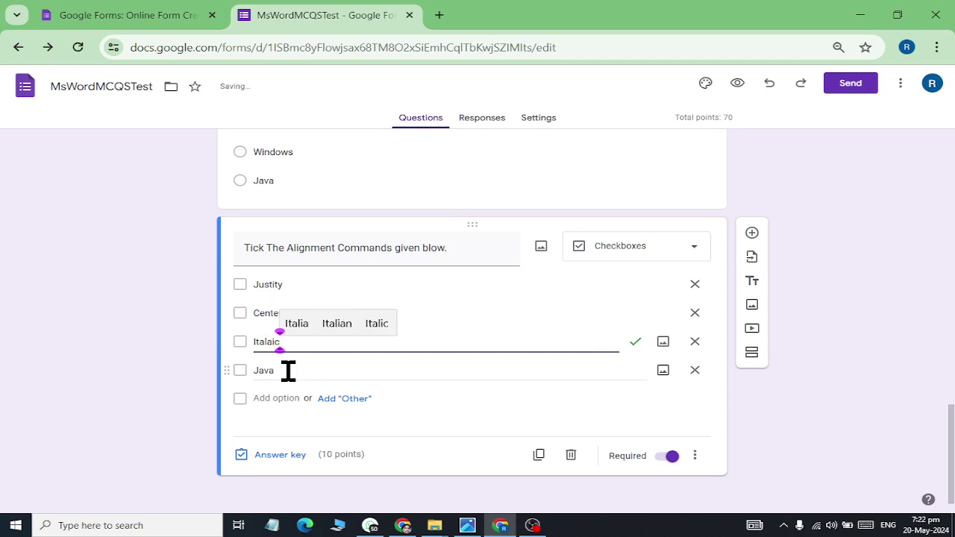
key("BackSpace")
key("BackSpace")
type("ic")
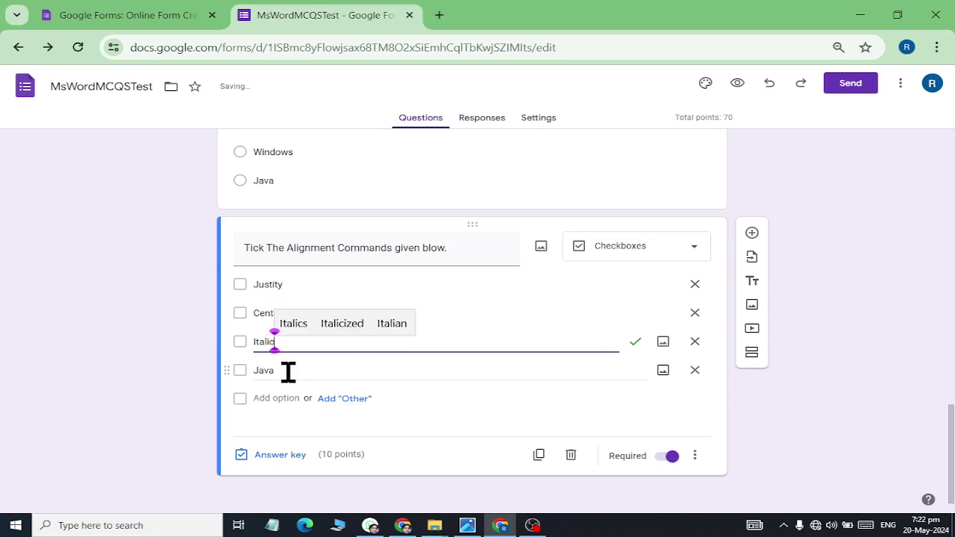
Step: Replace the fourth option with "Bold" and start adding a fifth option
left_click(288, 371)
type("Bo")
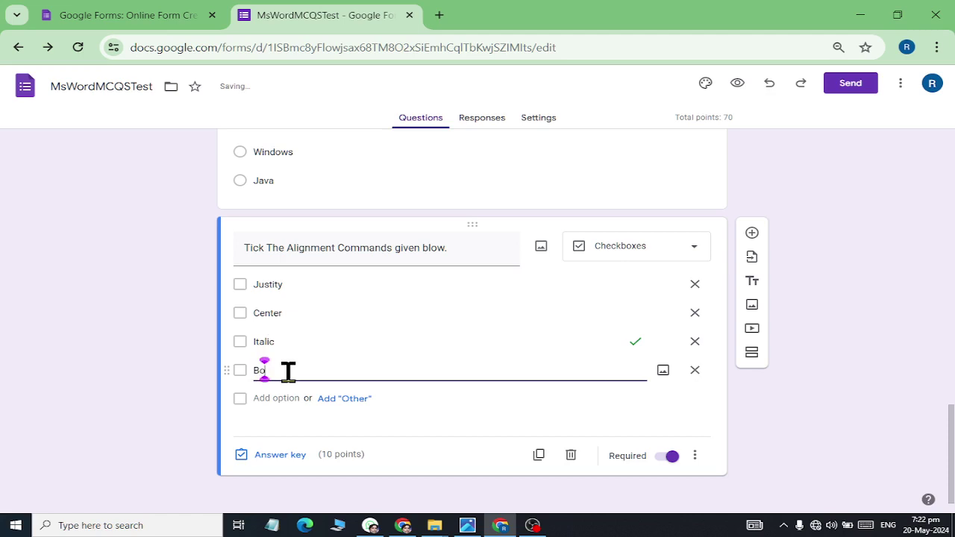
type("ld")
left_click(273, 398)
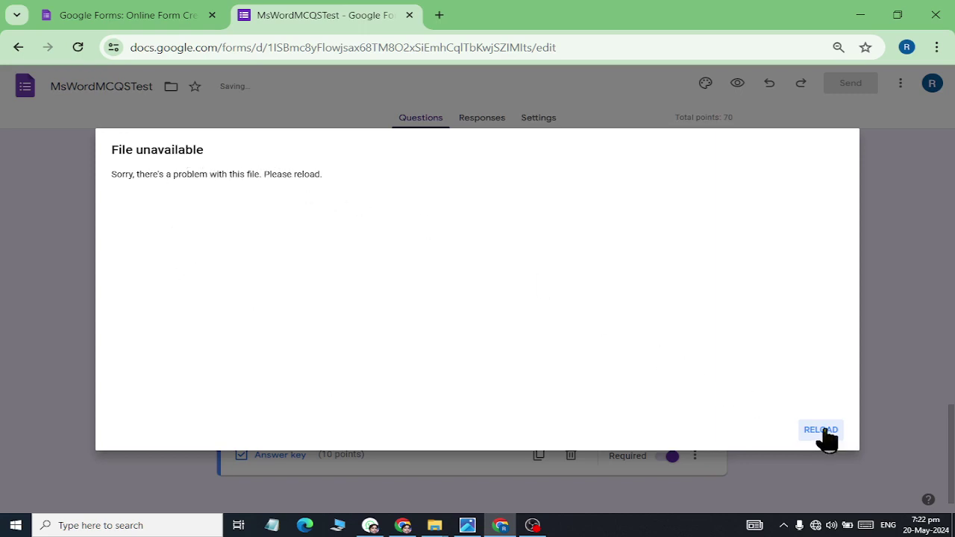
Step: Reconnect the computer to the phone's Wi-Fi hotspot and reload the form
left_click(815, 525)
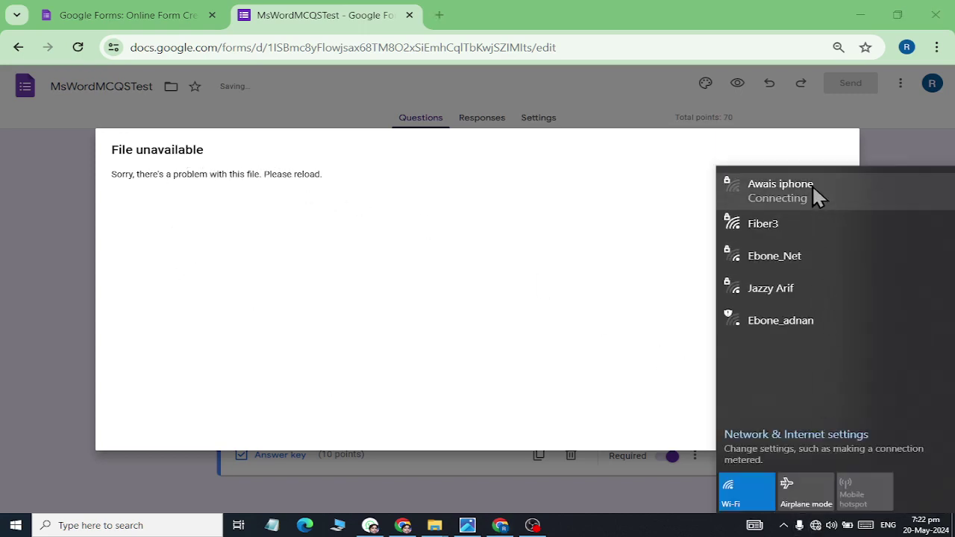
left_click(813, 193)
left_click(869, 252)
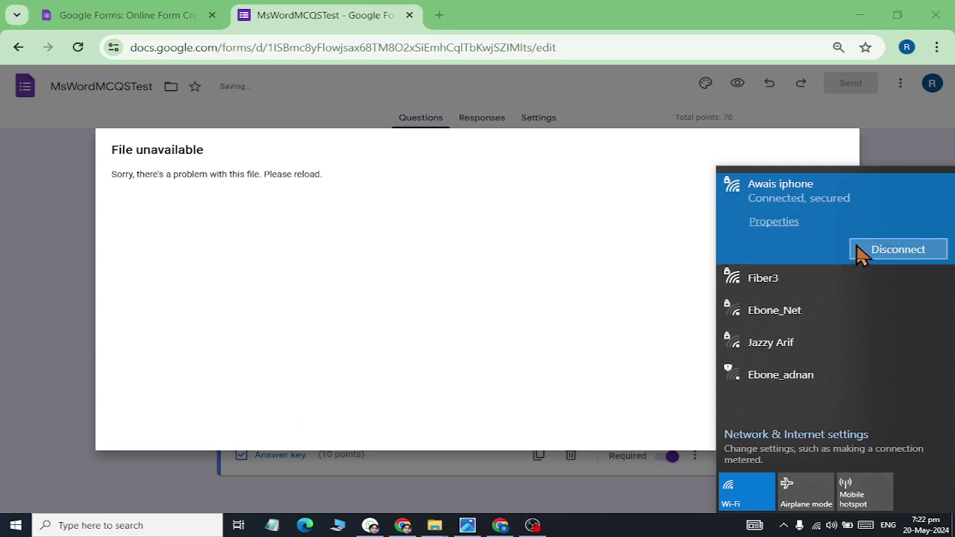
left_click(631, 286)
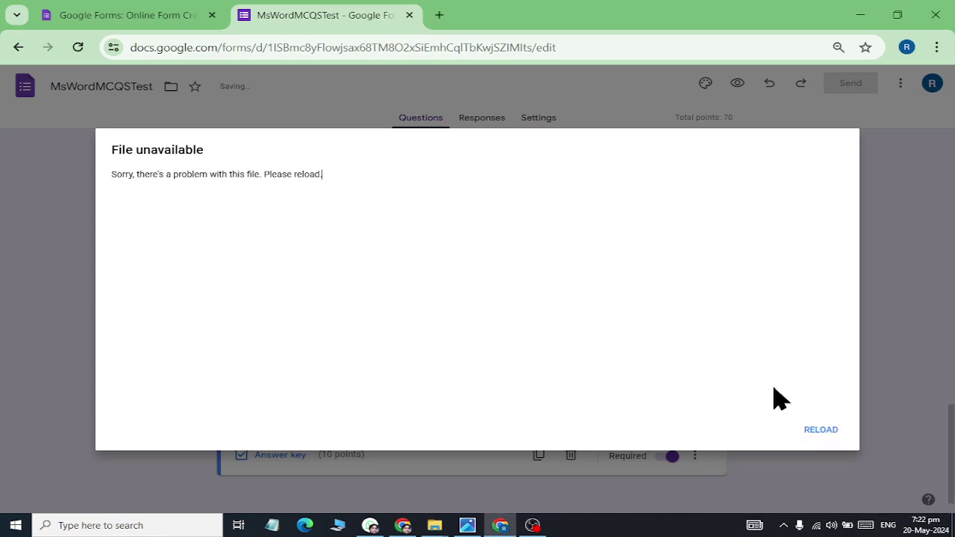
left_click(812, 433)
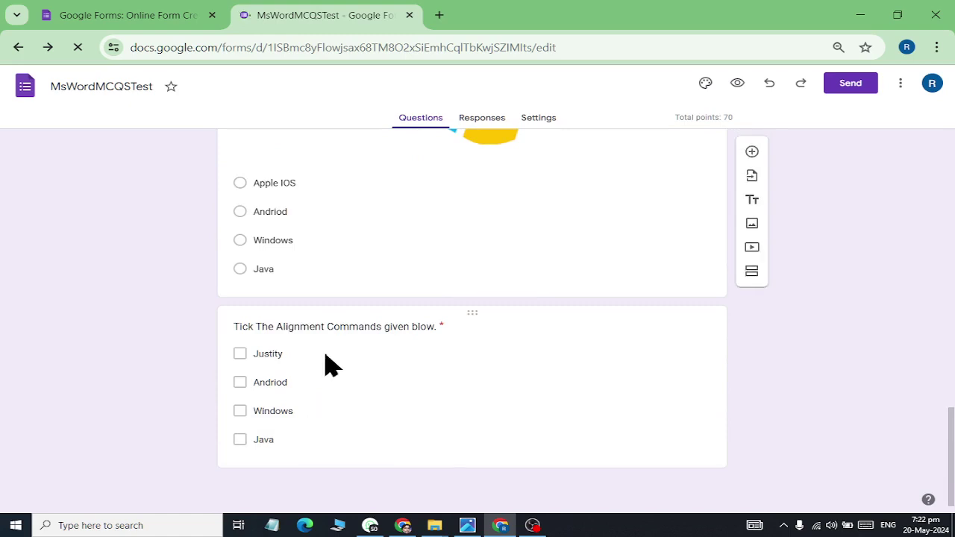
Step: Replace the alignment question's second to fourth options with "Left", "Bold" and "Right", and add "Italic" as a fifth option
left_click(320, 326)
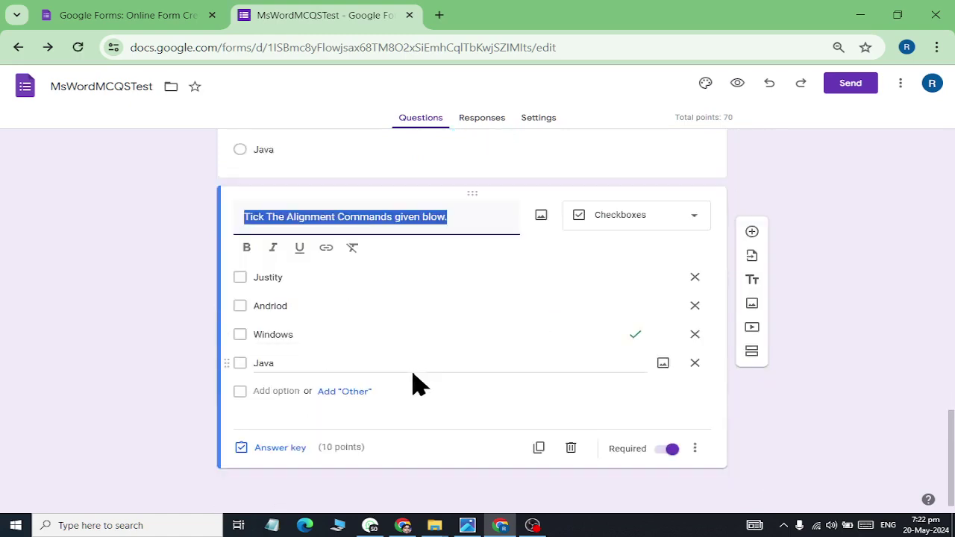
left_click(305, 277)
left_click(303, 307)
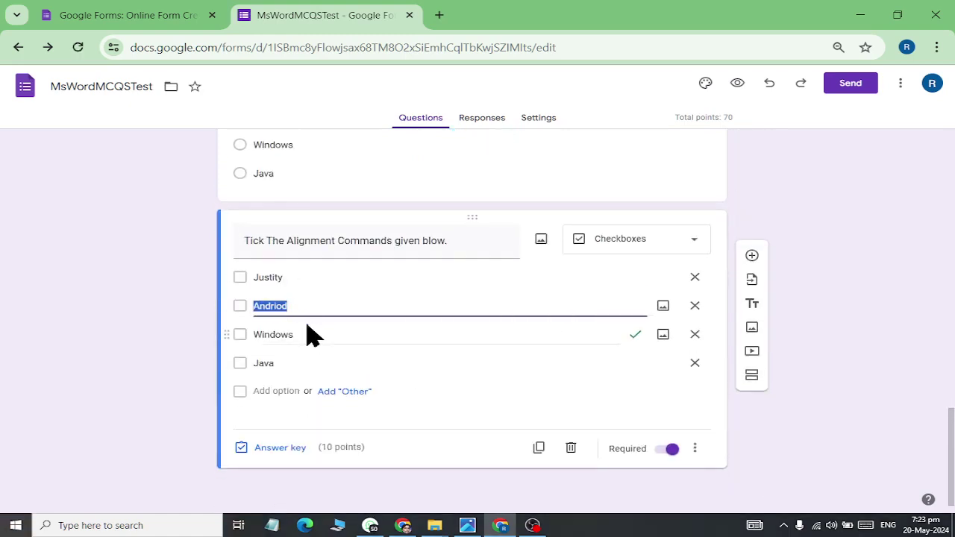
type("Left")
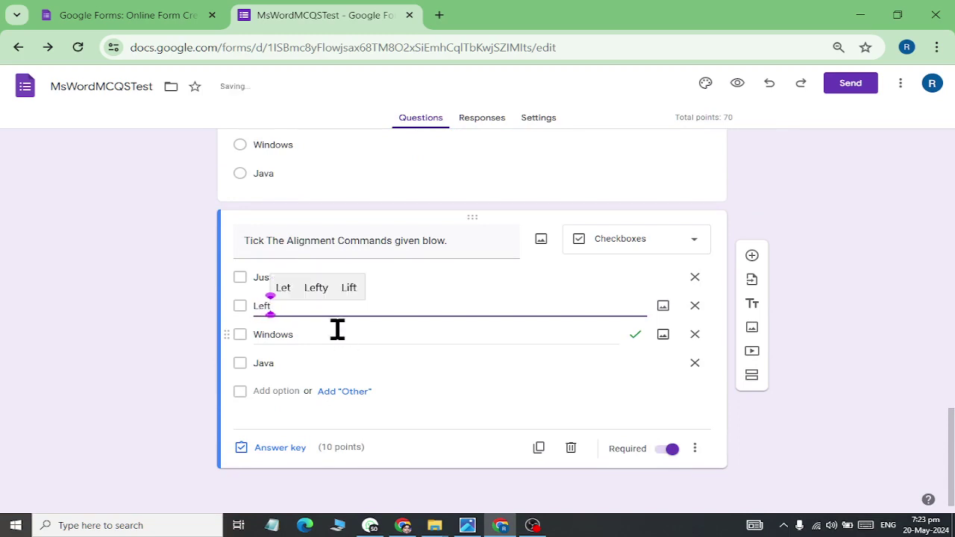
left_click(337, 334)
type("Bold")
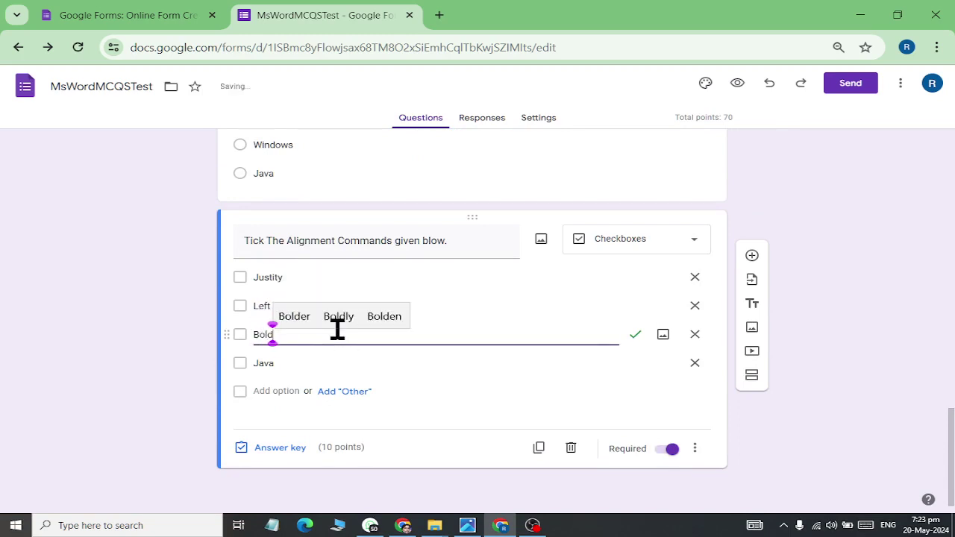
left_click(305, 357)
type("Right")
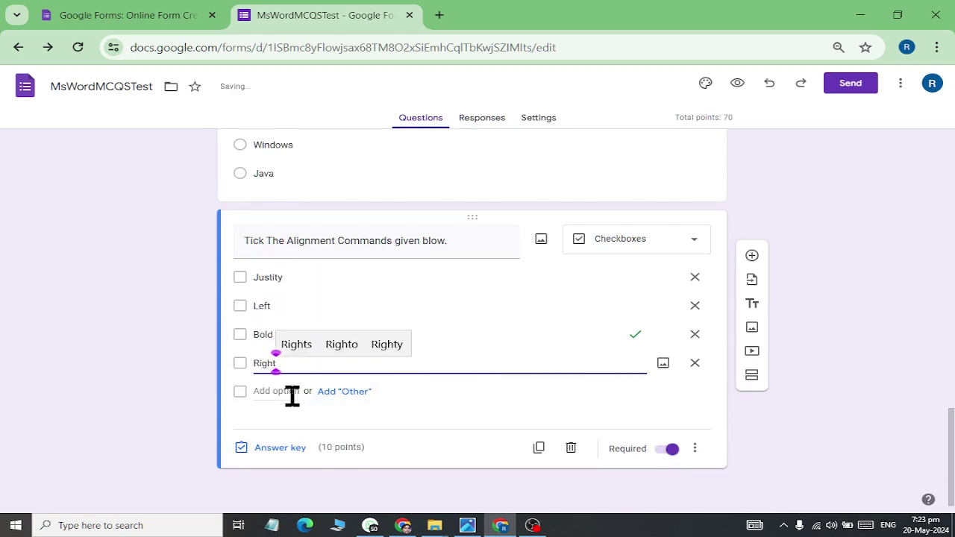
left_click(287, 392)
type("Italic")
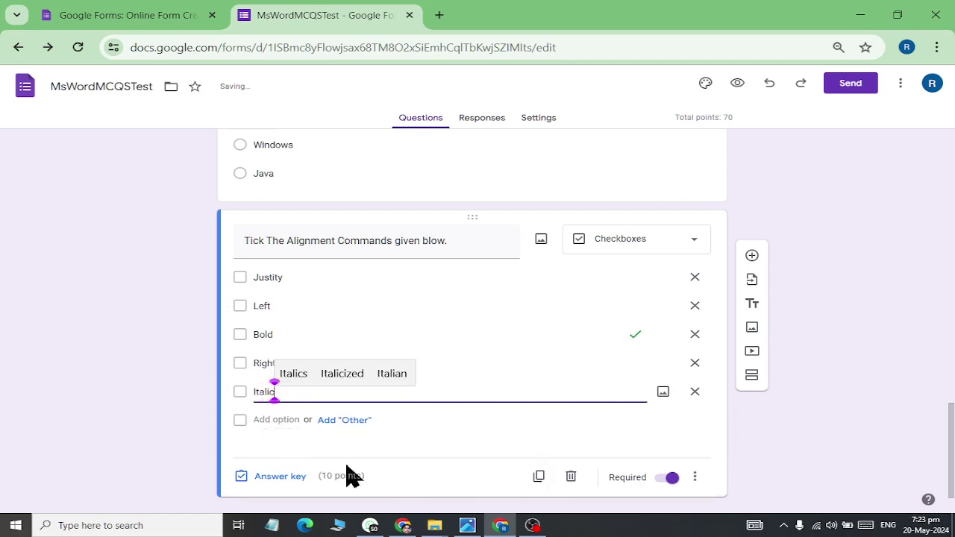
Step: Mark Justity, Left and Right as the correct answers in the alignment question's answer key, and unmark Bold
left_click(284, 476)
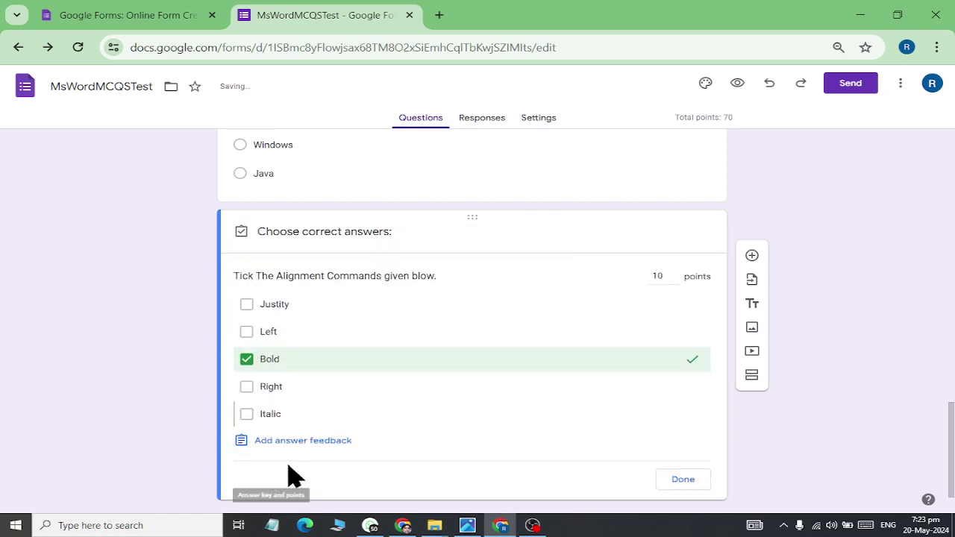
left_click(247, 359)
left_click(246, 331)
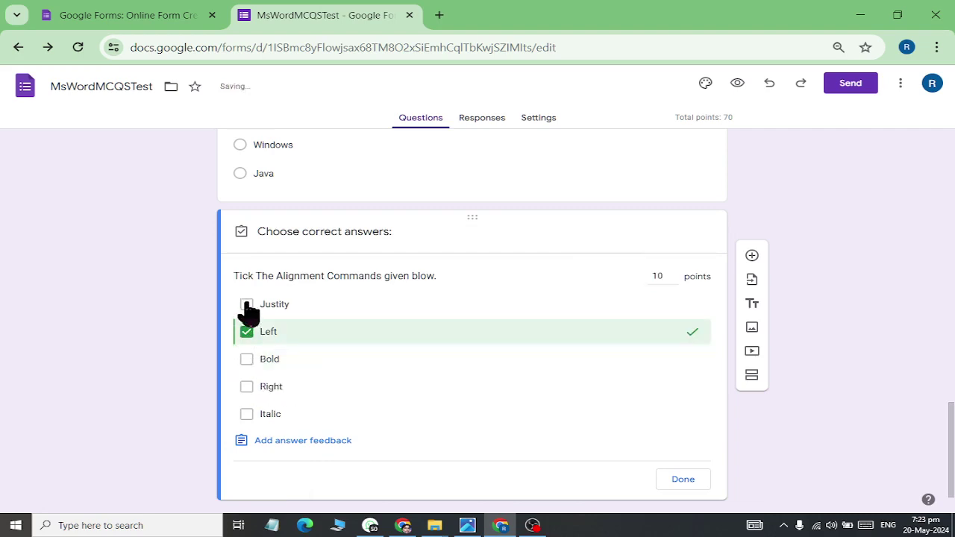
left_click(246, 303)
left_click(246, 387)
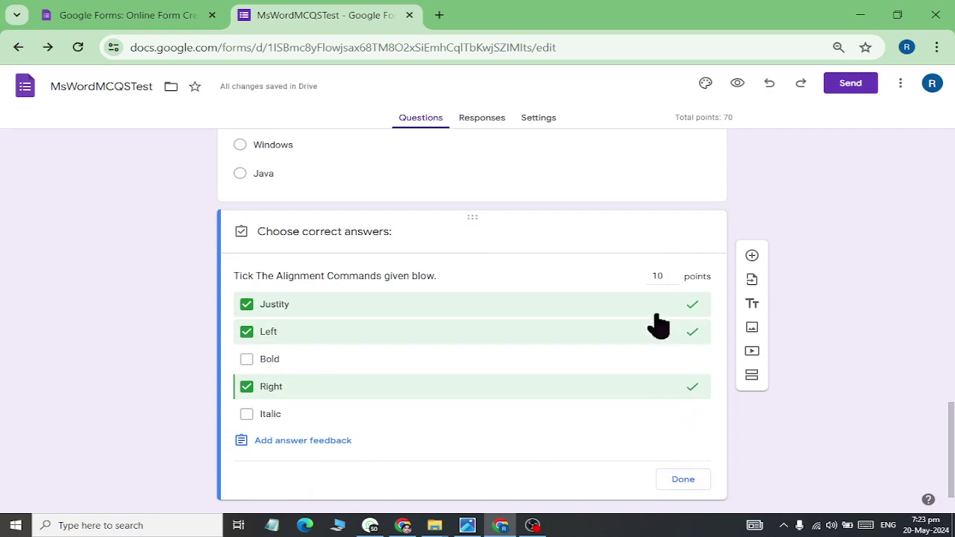
left_click(683, 481)
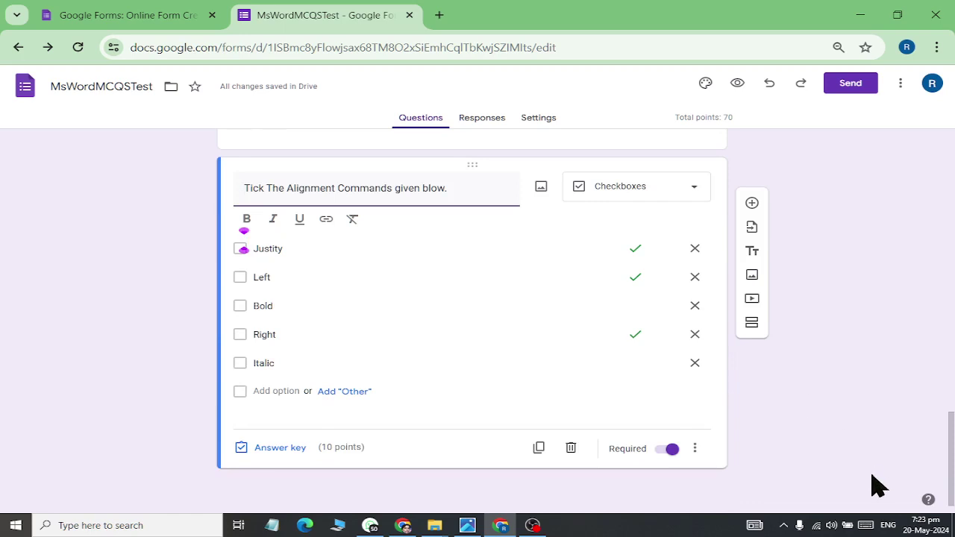
Step: Duplicate the alignment commands question and change the copy's question type to Drop-down
left_click(540, 450)
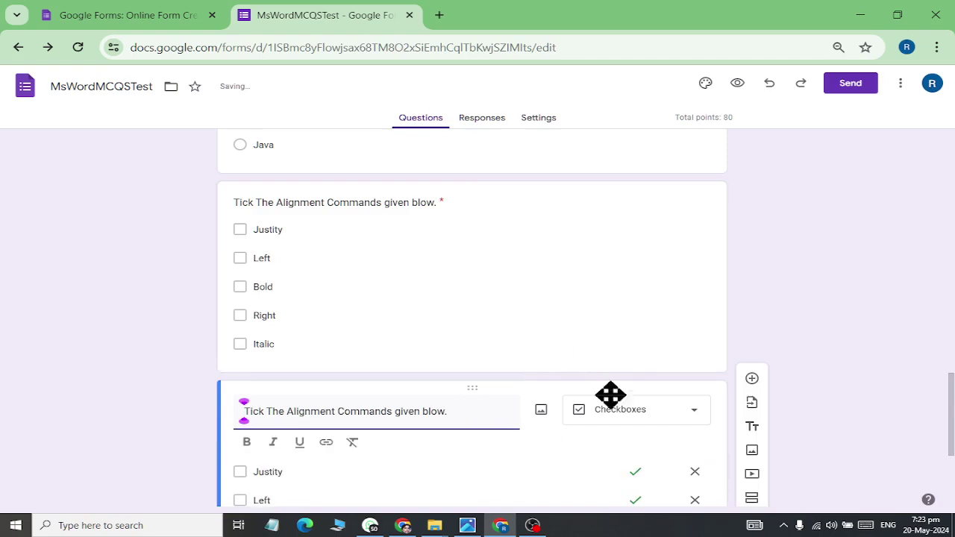
left_click(635, 416)
left_click(831, 348)
scroll(689, 303, "up", 10)
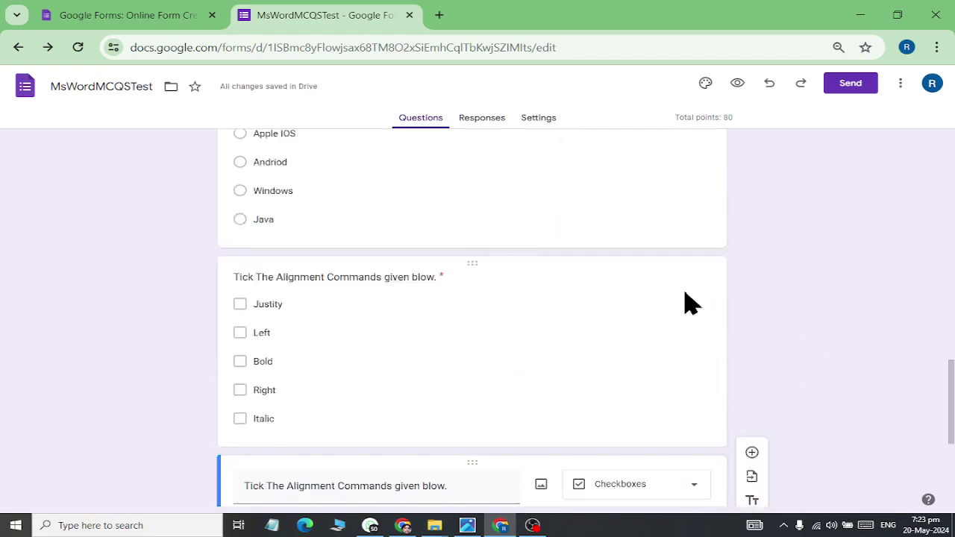
scroll(574, 339, "down", 8)
scroll(284, 216, "up", 2)
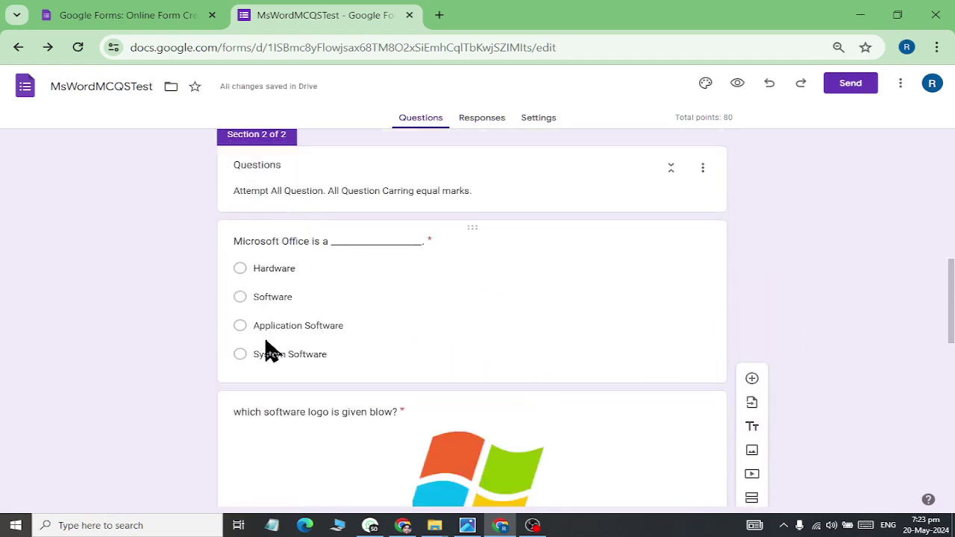
scroll(286, 365, "down", 5)
left_click(387, 383)
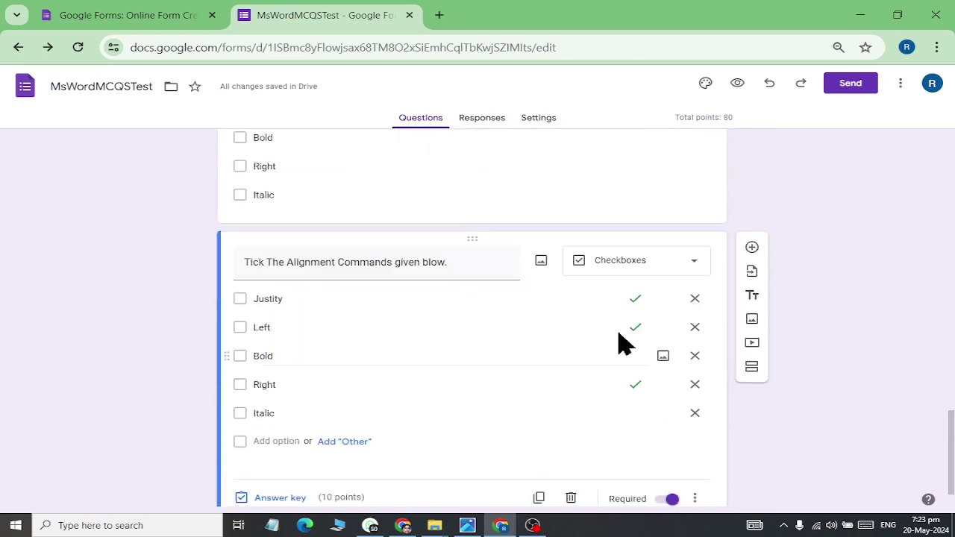
left_click(643, 262)
left_click(652, 278)
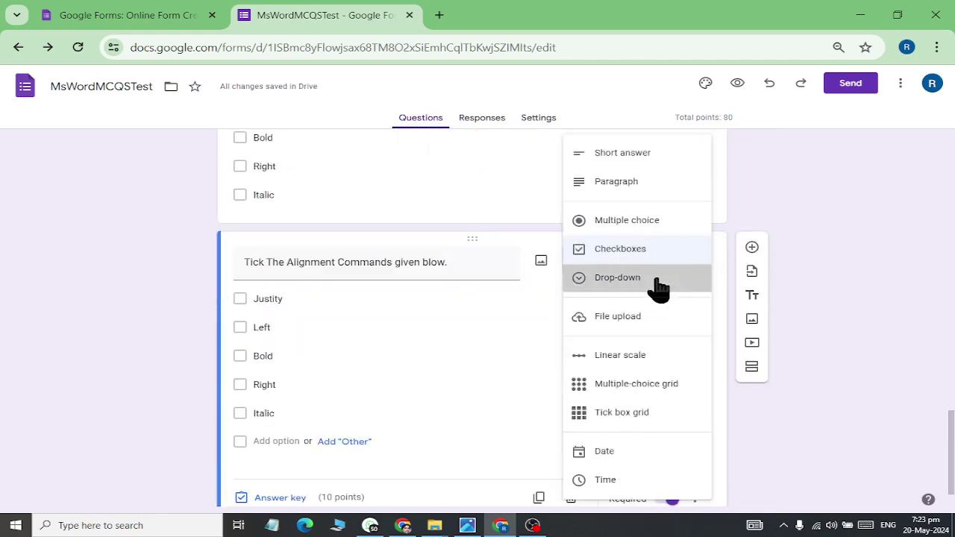
Step: Delete the Justity, Left, Bold and Right options from the drop-down question, keeping only Italic
left_click(320, 302)
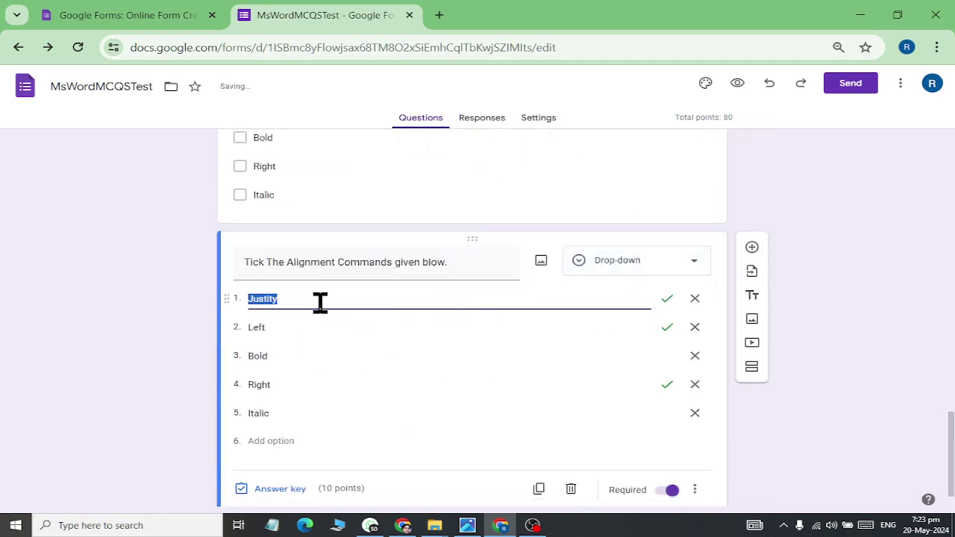
left_click(695, 300)
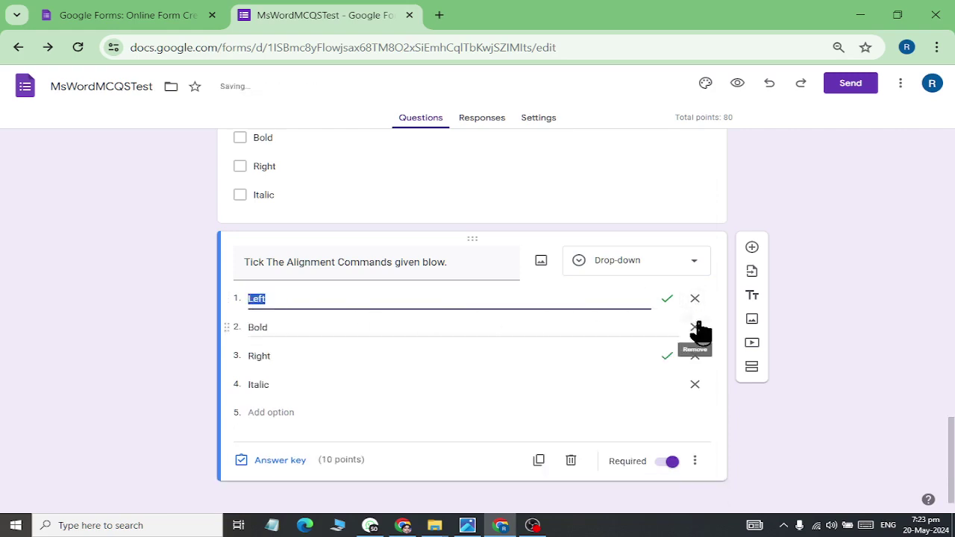
left_click(694, 301)
left_click(694, 316)
left_click(693, 344)
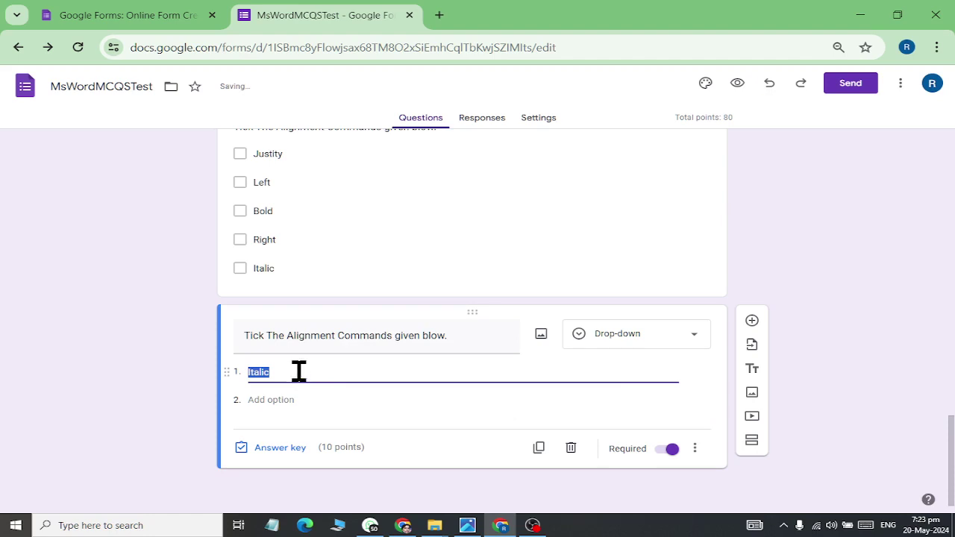
Step: Replace the drop-down question's text with "Chose Right way to Save File."
left_click(437, 343)
left_click(486, 335)
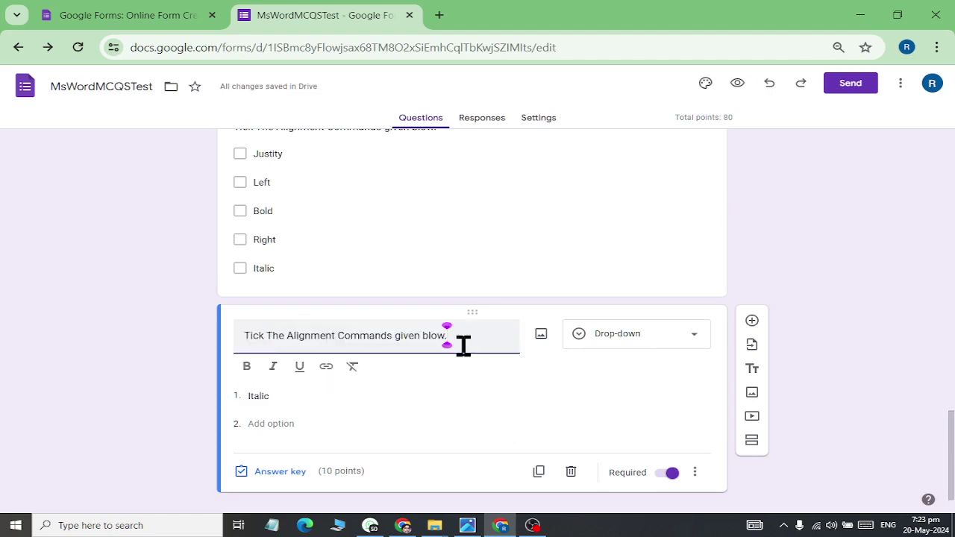
left_click(341, 392)
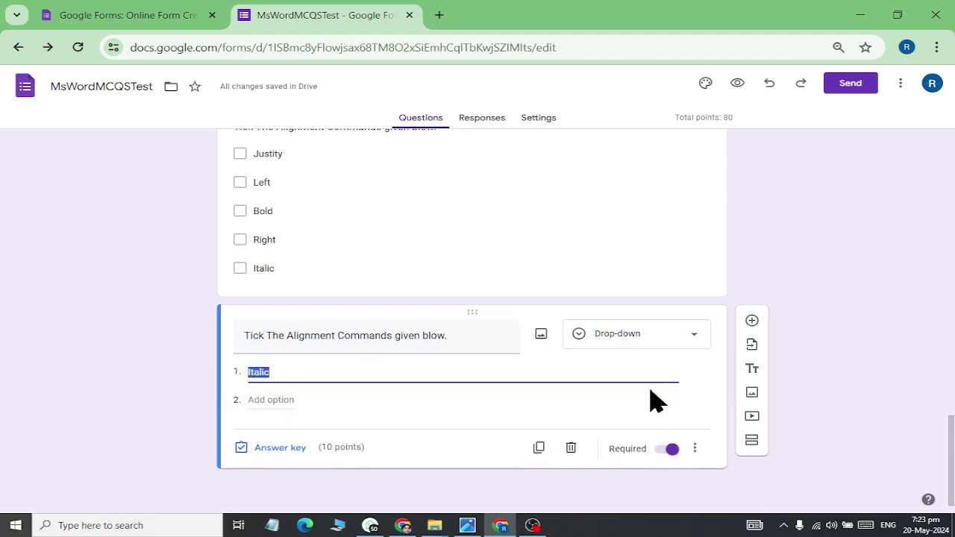
left_click(486, 331)
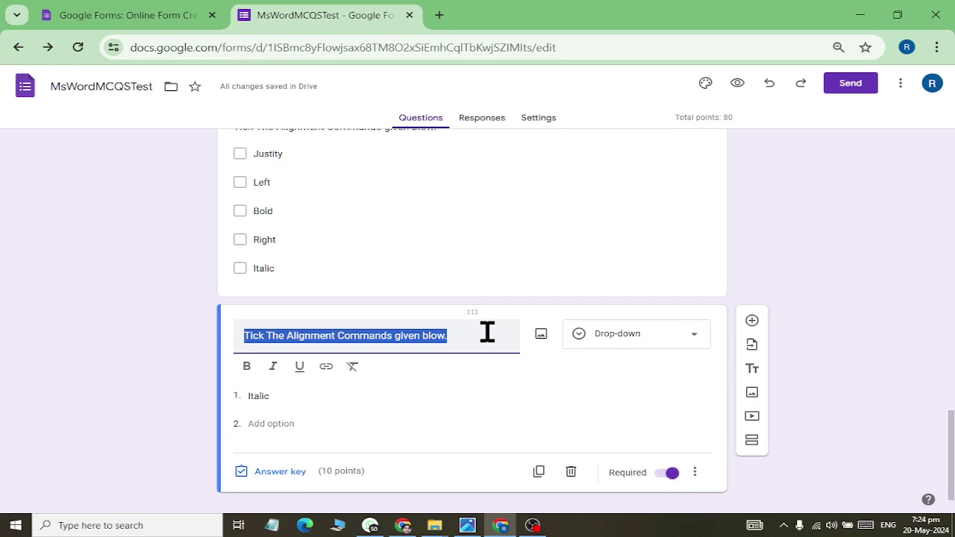
type("Chose")
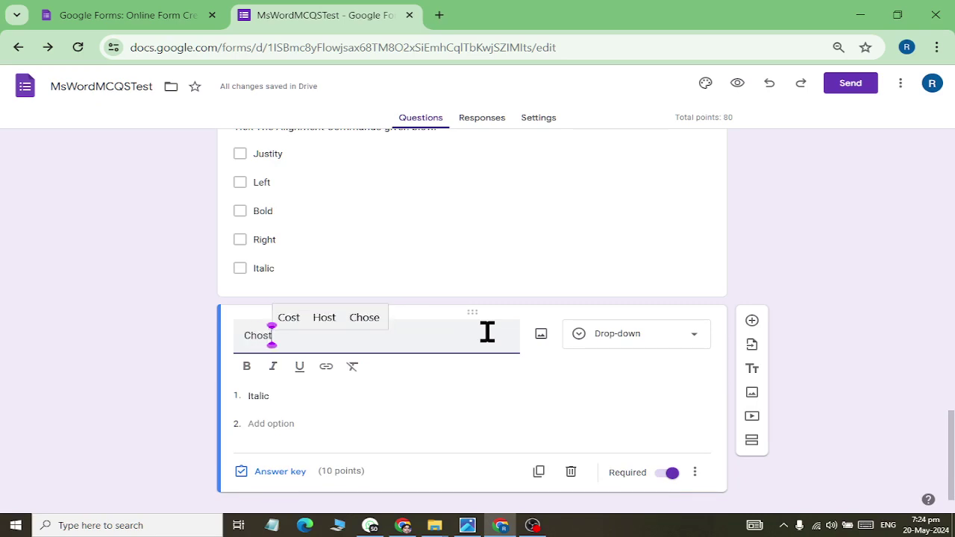
type(" Right")
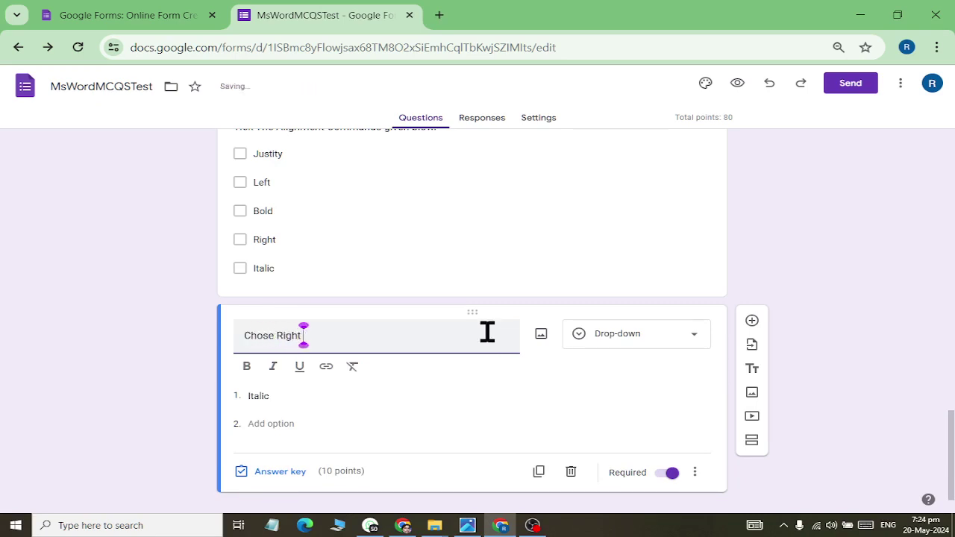
type(" way to Sa")
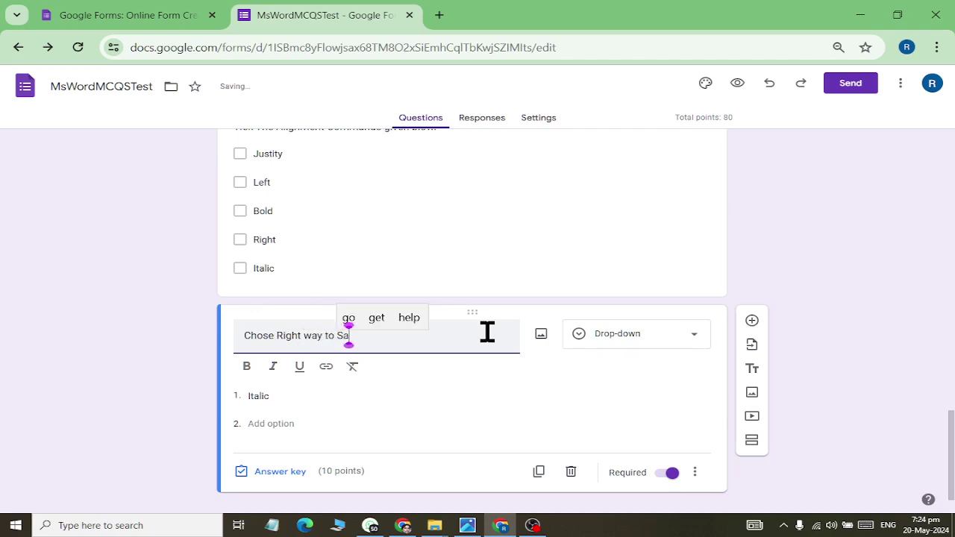
type("ve Item")
key("BackSpace")
key("BackSpace")
key("BackSpace")
key("BackSpace")
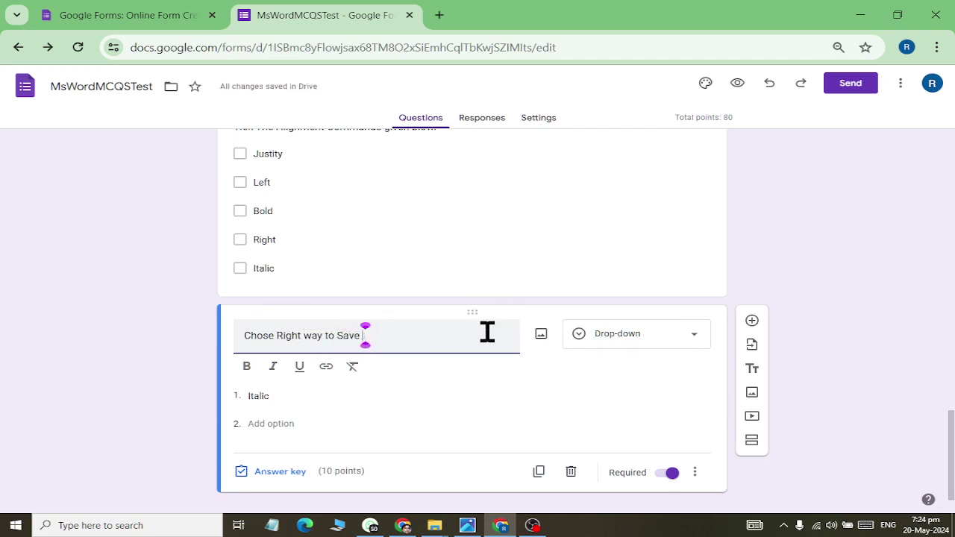
Step: Replace the drop-down question's Italic option with "Click File Menu and The Save As"
left_click(343, 397)
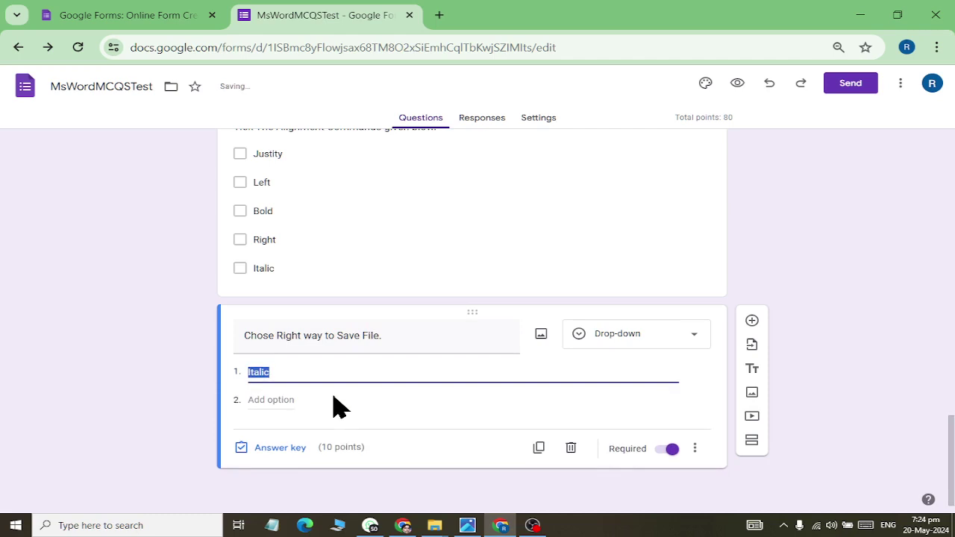
type("Click File Men")
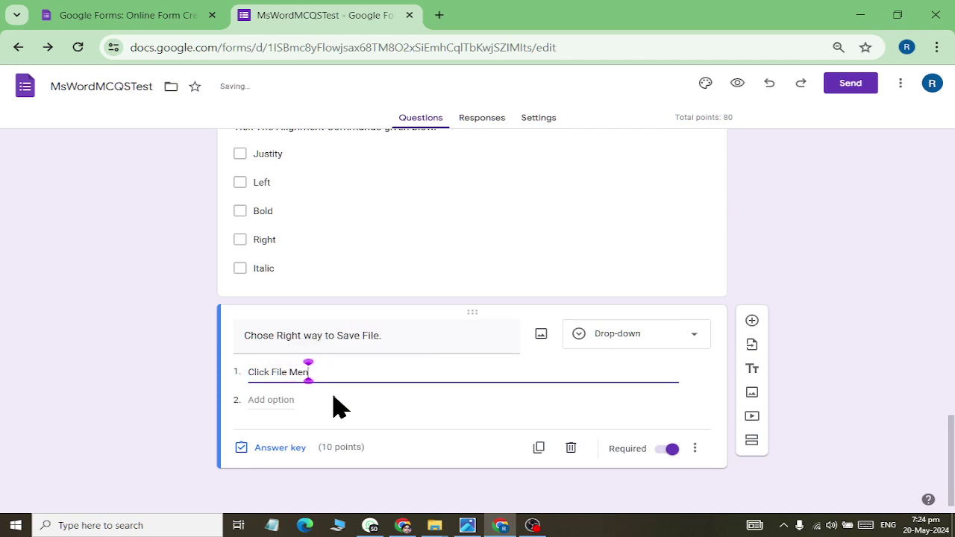
type("u and The Save As")
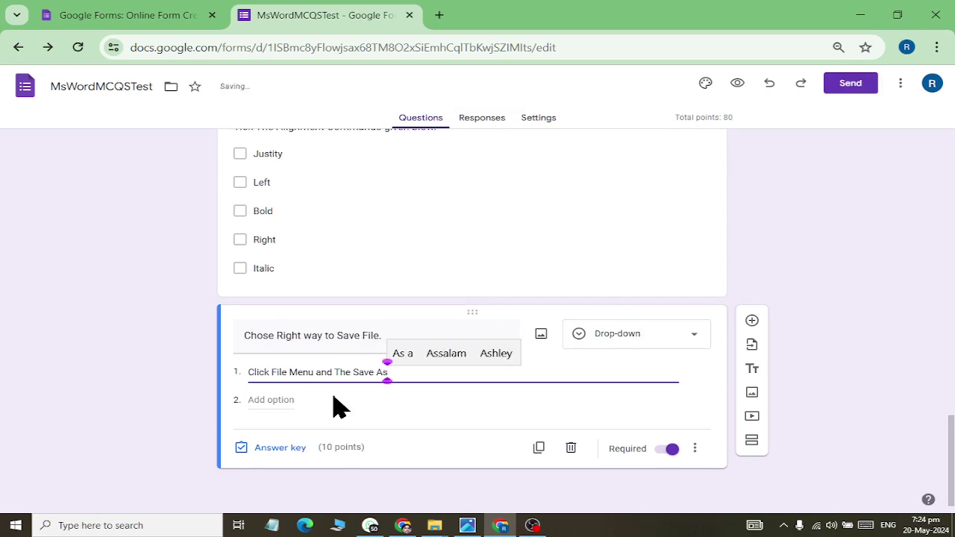
Step: Add "Click File Menu and Save Now Button" as the second option of the save-file question
left_click(270, 400)
type("Cl")
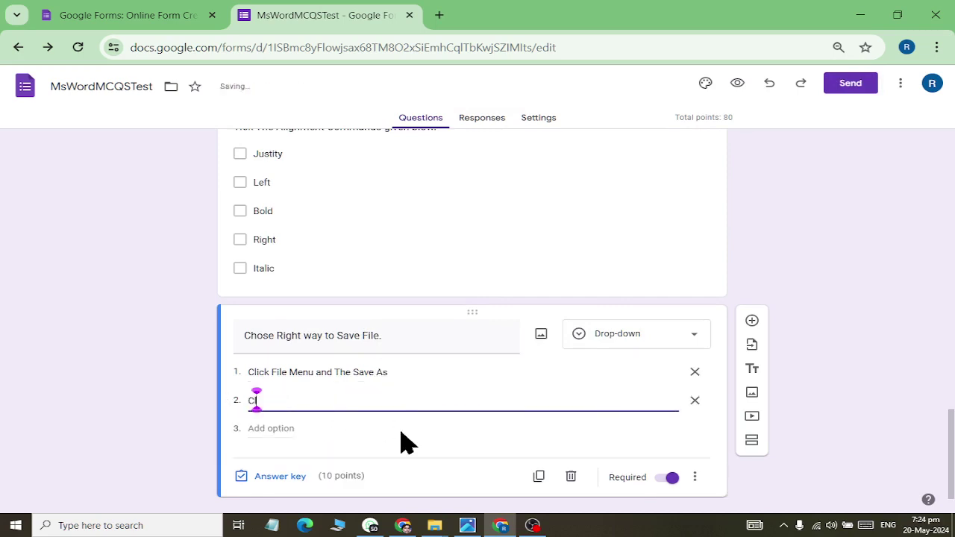
type("ick File Men")
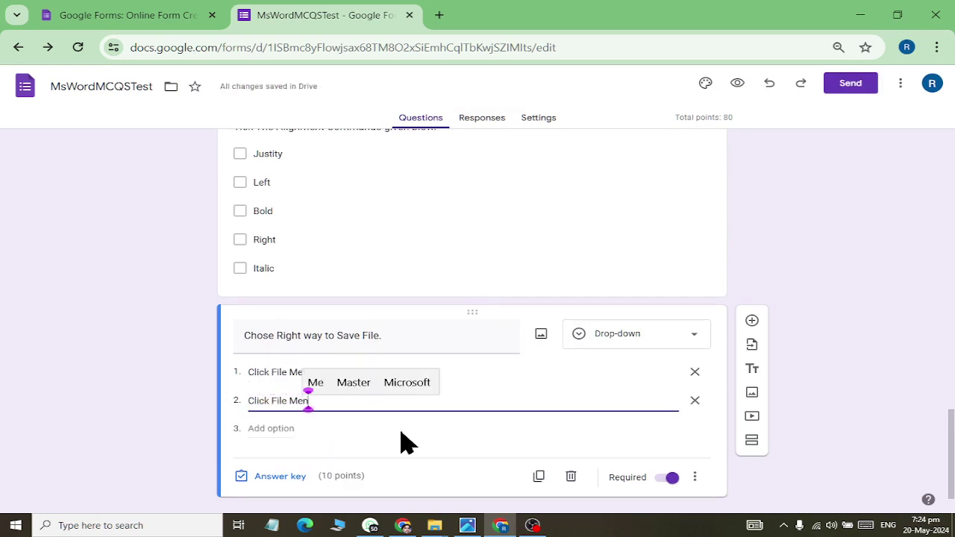
type("u and S")
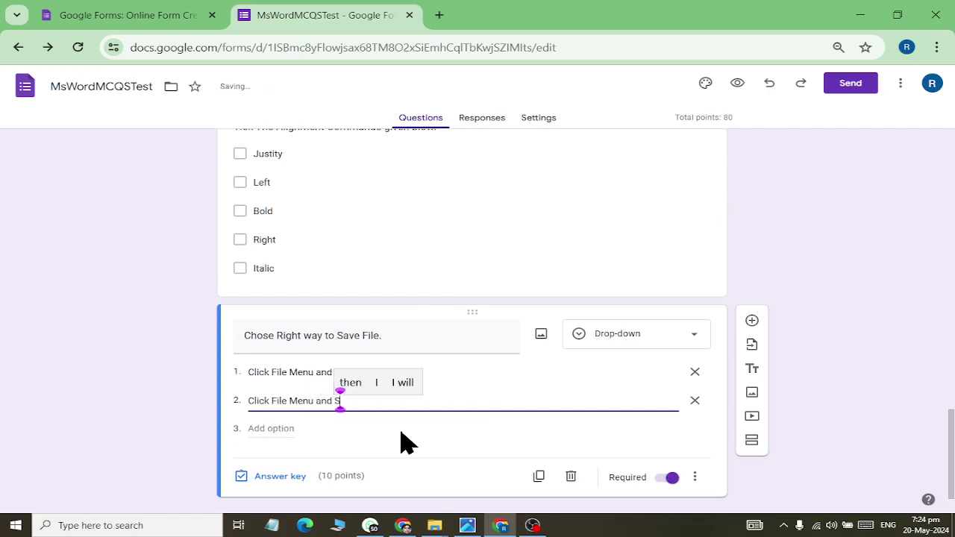
type("ave ow")
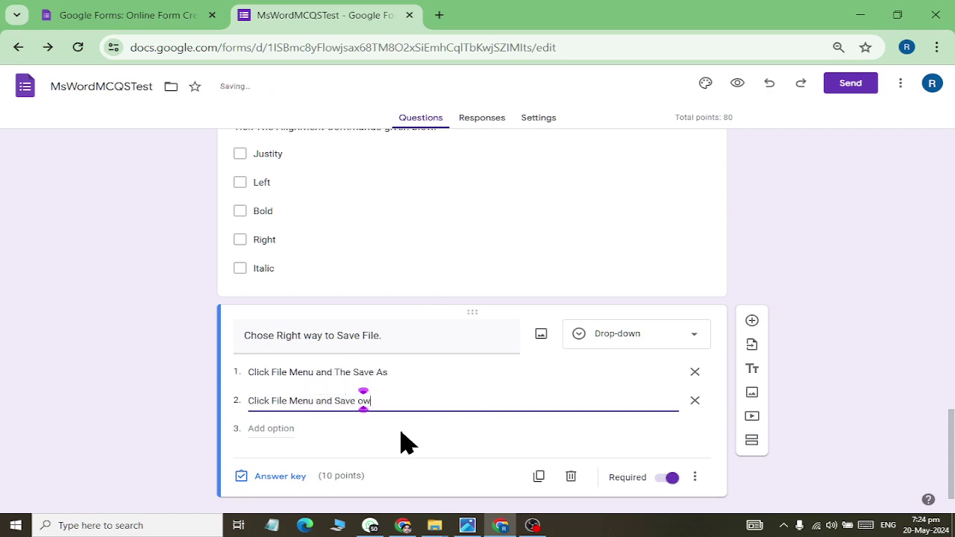
key("BackSpace")
key("BackSpace")
type("No")
type("Button")
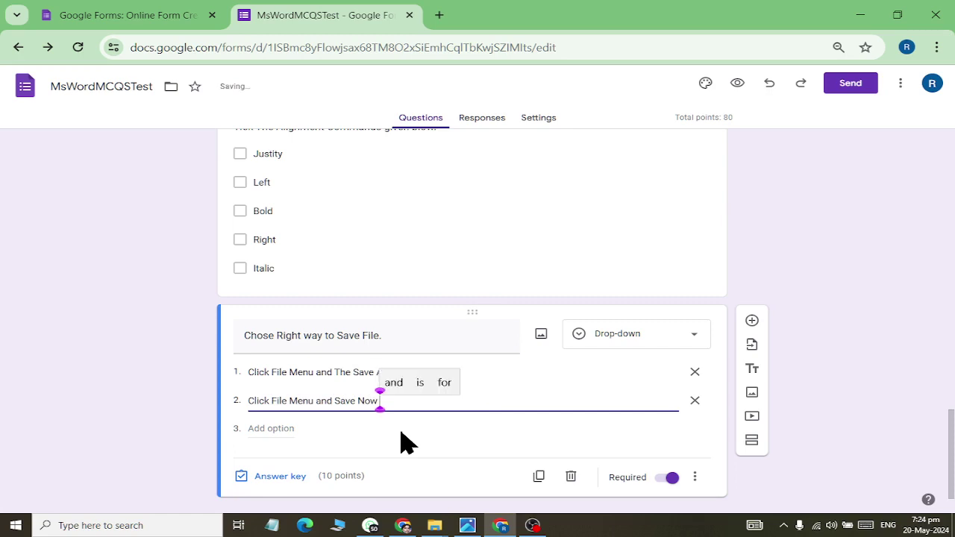
Step: Add "Click File Menu and Press Save Button" as the third option of the save-file question
left_click(290, 452)
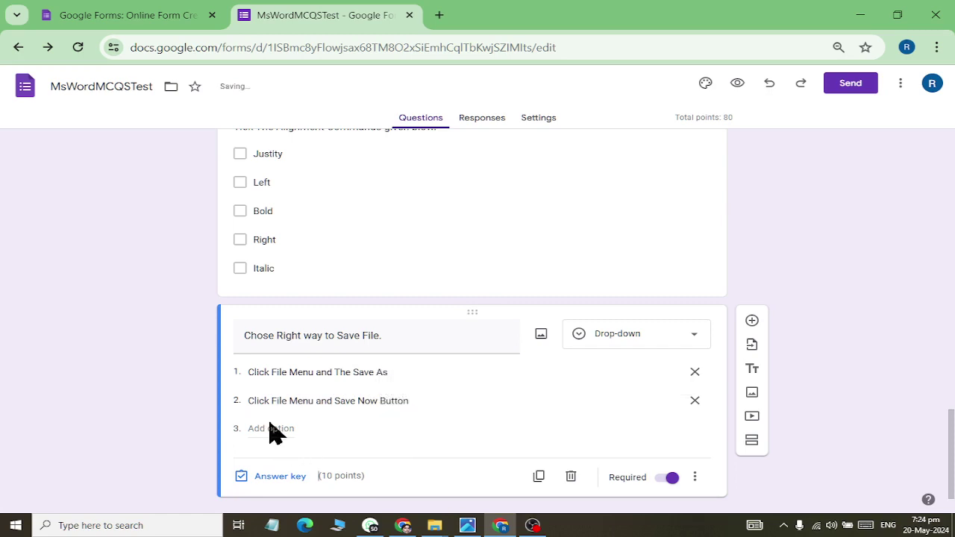
type("Click File Menu")
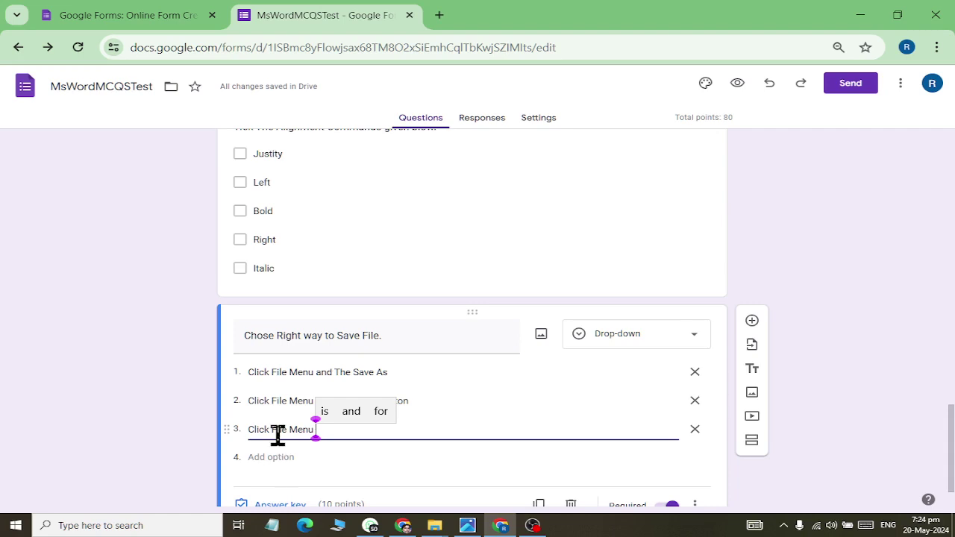
left_click(816, 525)
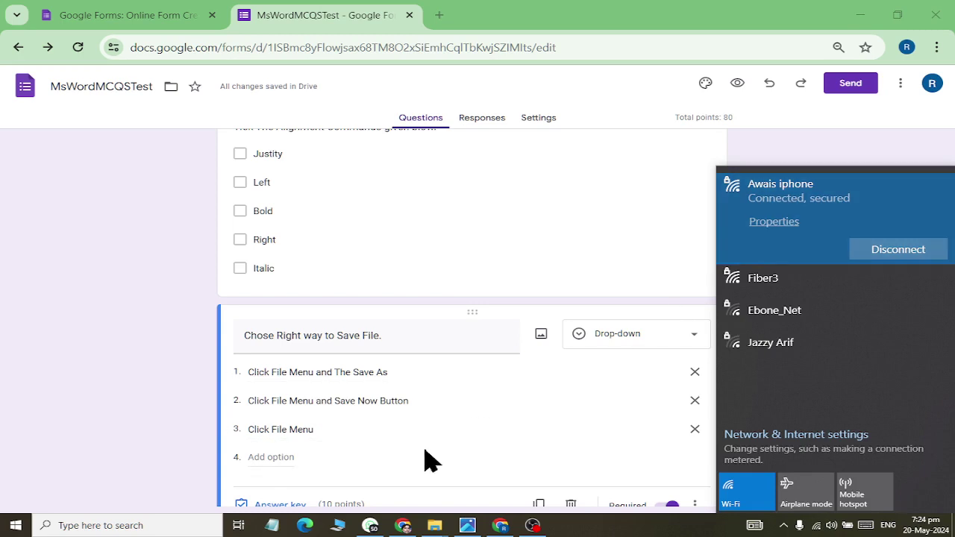
left_click(326, 429)
left_click(358, 427)
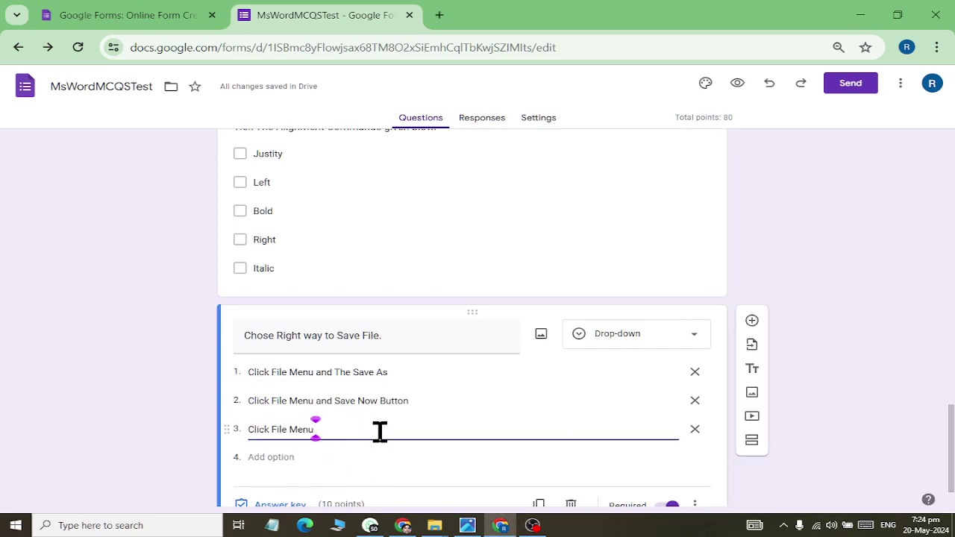
type("and")
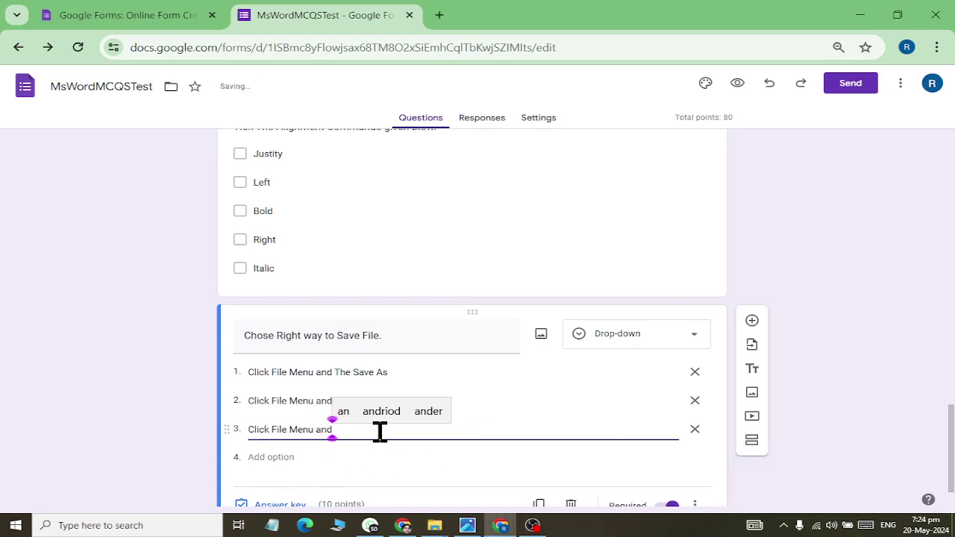
type(" Press Save B")
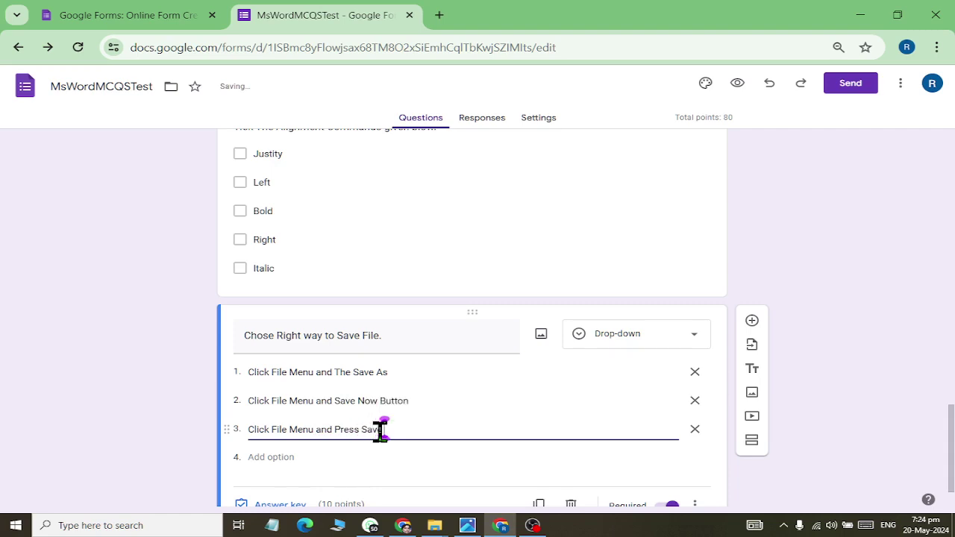
type("utton")
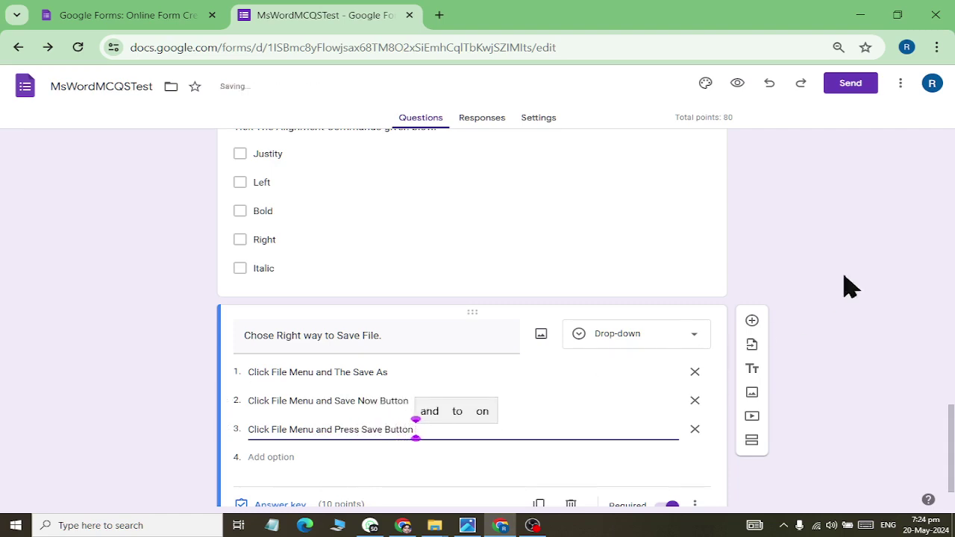
Step: Mark "Click File Menu and Press Save Button" as the correct answer in the save-file question's answer key
scroll(463, 411, "down", 1)
left_click(282, 456)
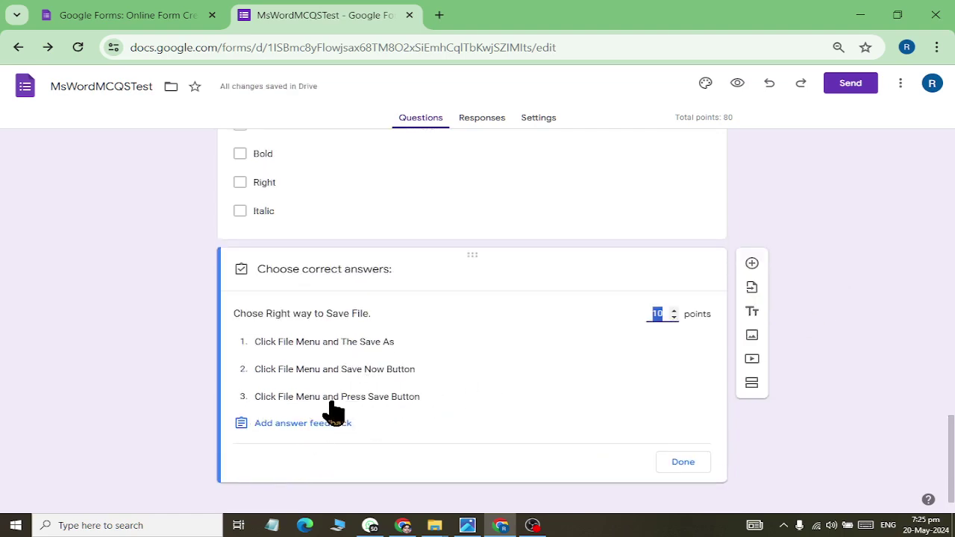
left_click(392, 398)
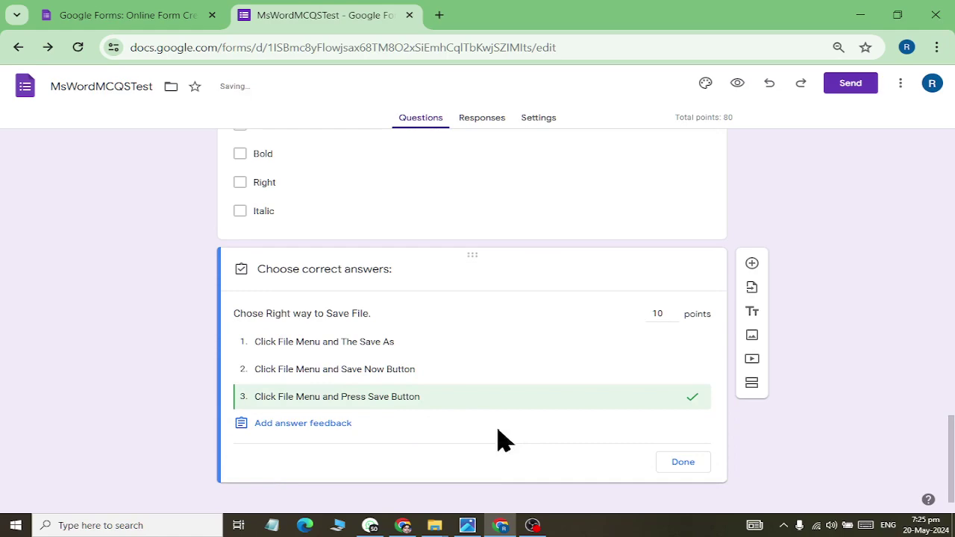
left_click(675, 458)
Step: Review the form's sections and questions, and look over the question types available for the save-file question
scroll(639, 329, "up", 5)
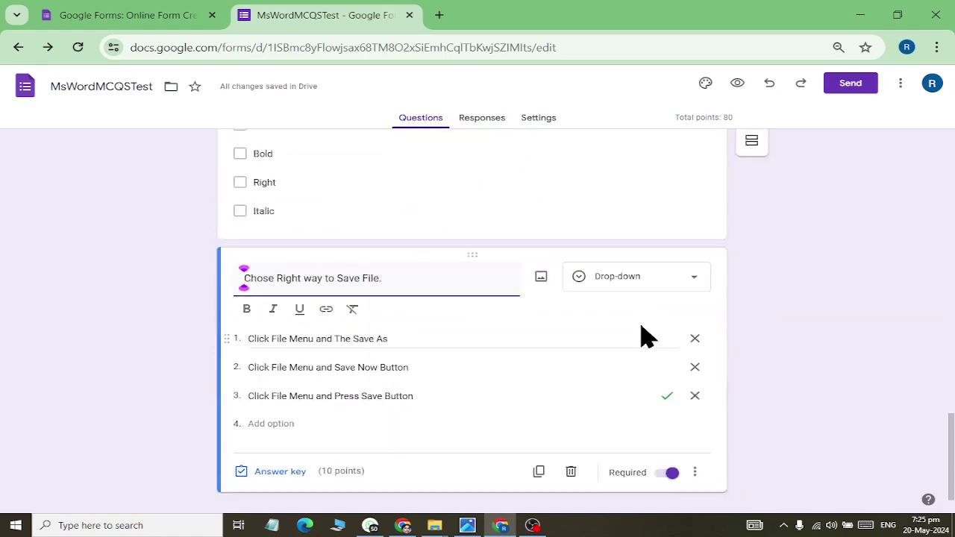
scroll(639, 335, "up", 8)
scroll(639, 335, "up", 3)
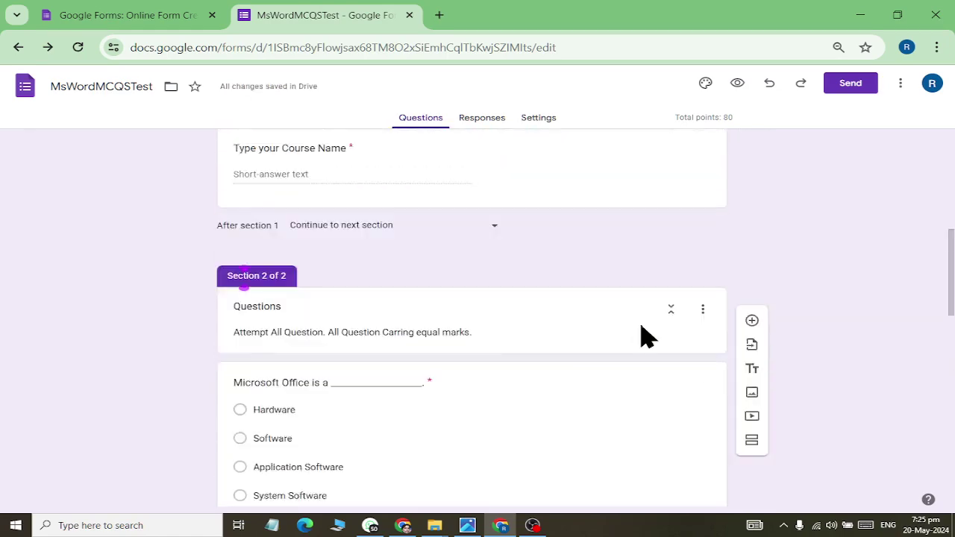
scroll(639, 335, "up", 7)
scroll(640, 335, "up", 5)
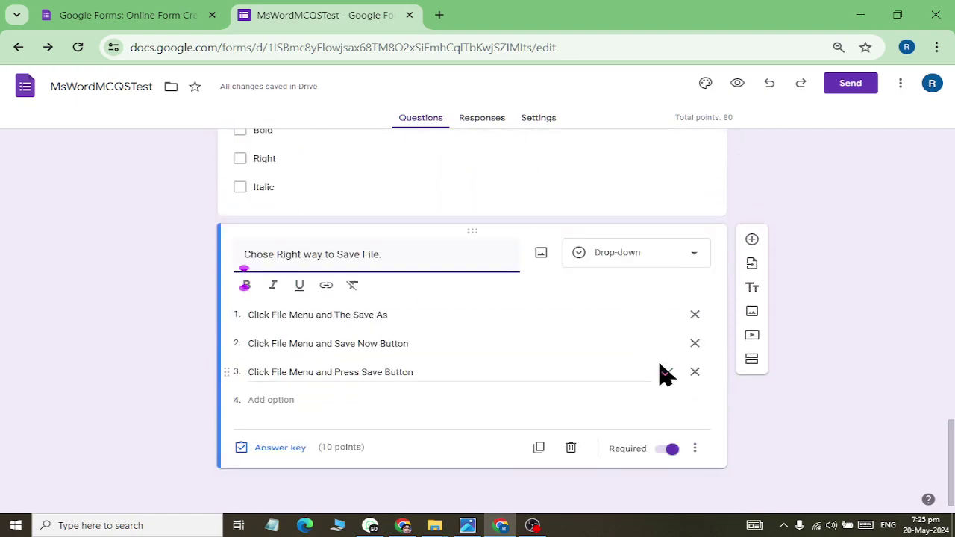
left_click(676, 257)
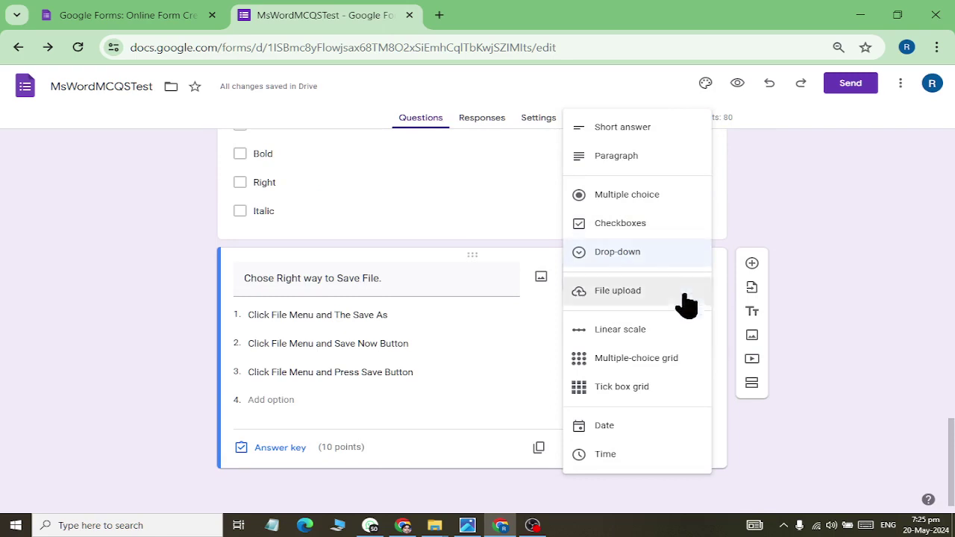
left_click(787, 429)
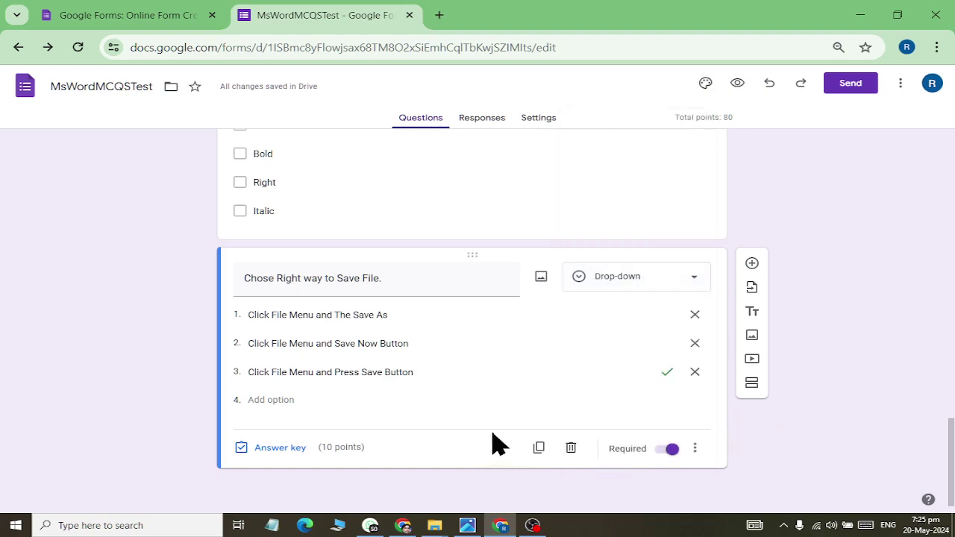
Step: Open the form's Responses settings and set Collect email addresses to Do not collect
scroll(511, 437, "up", 20)
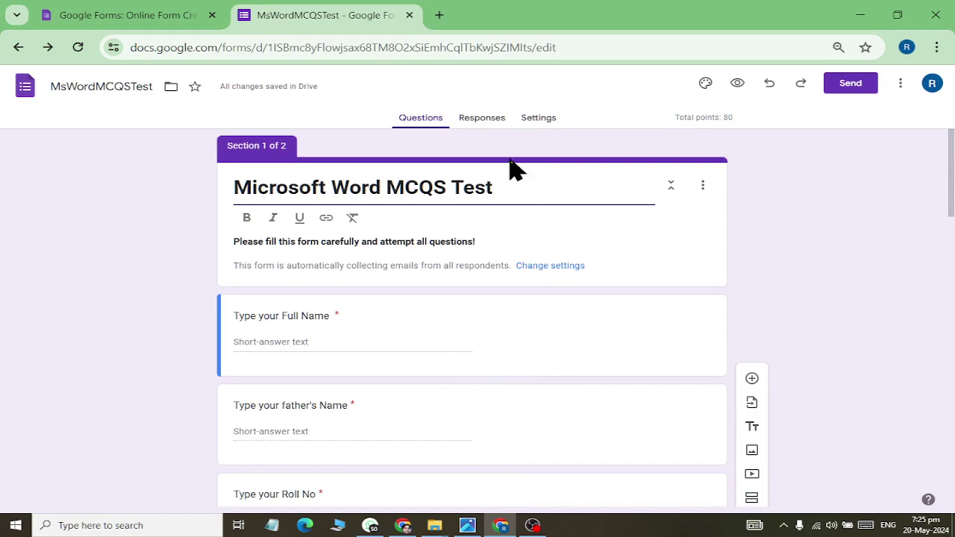
left_click(533, 119)
scroll(486, 219, "down", 6)
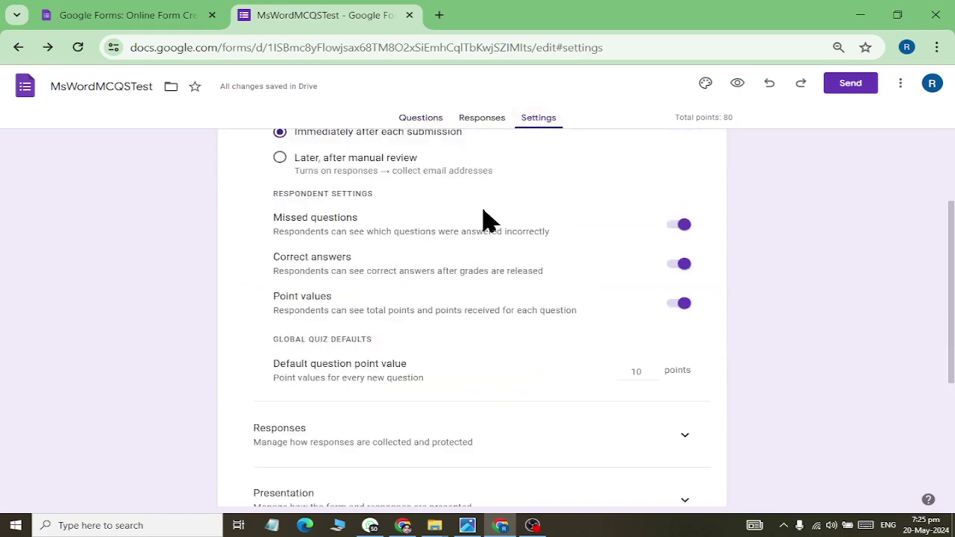
left_click(683, 181)
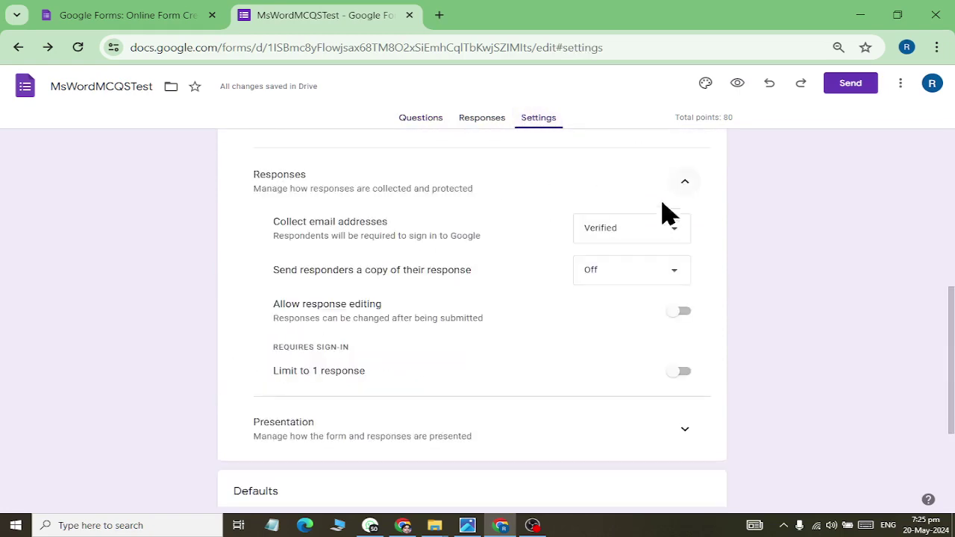
left_click(641, 235)
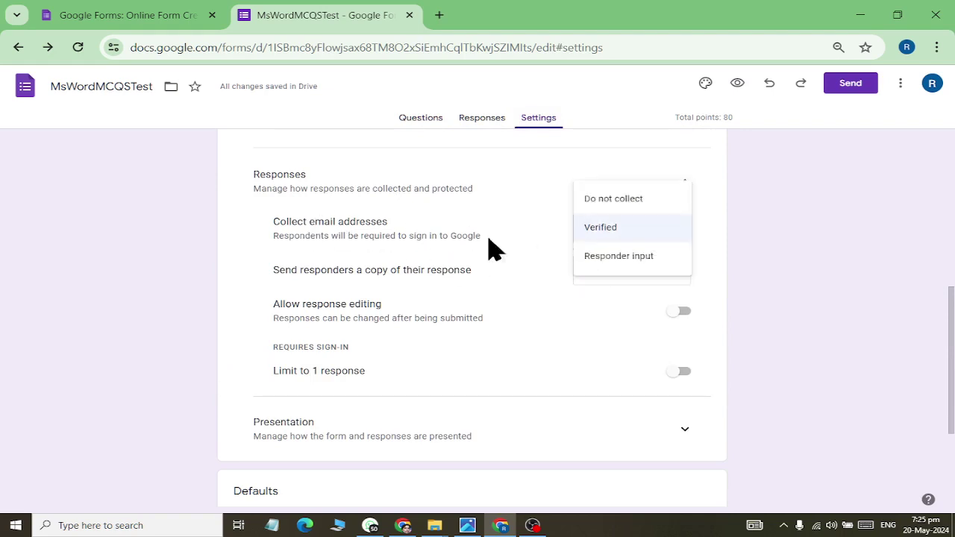
left_click(418, 235)
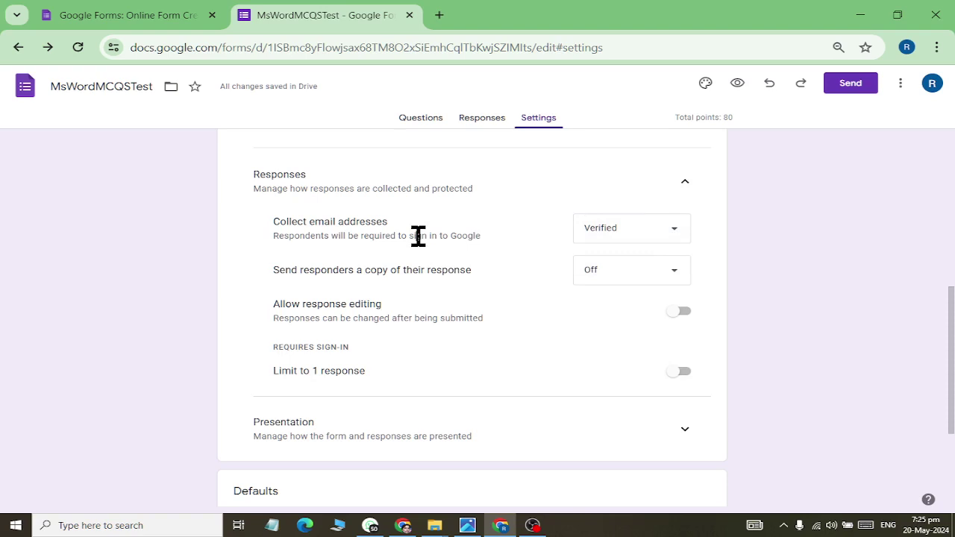
left_click(614, 228)
left_click(614, 229)
left_click(624, 232)
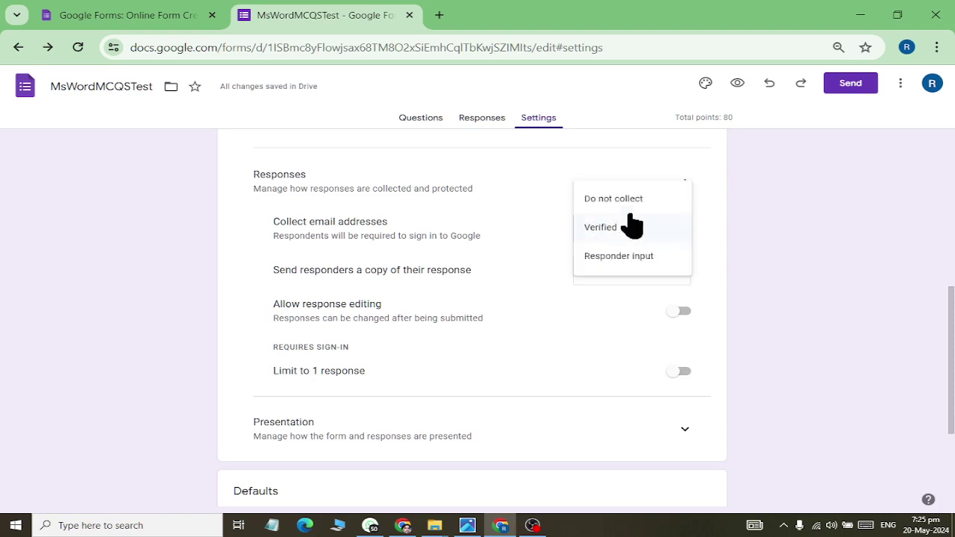
left_click(635, 200)
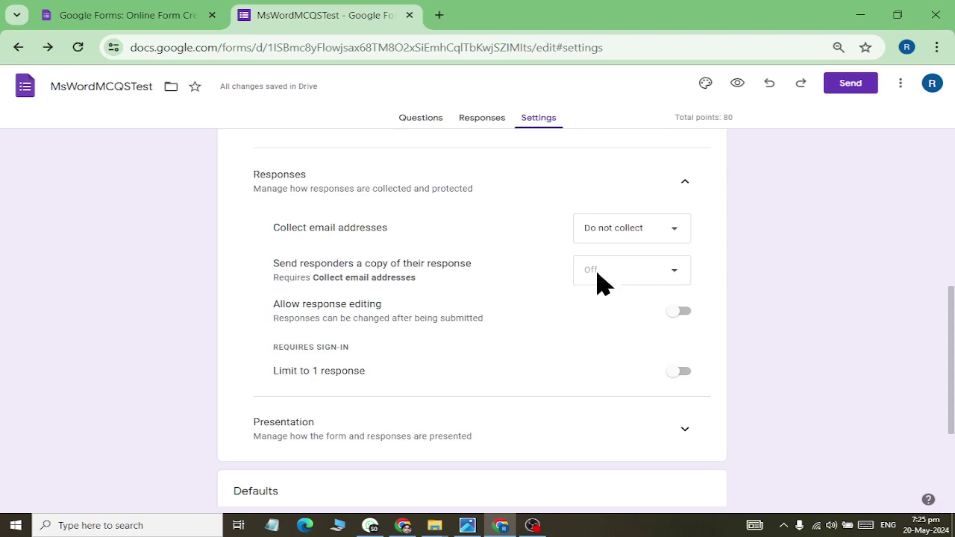
left_click(625, 236)
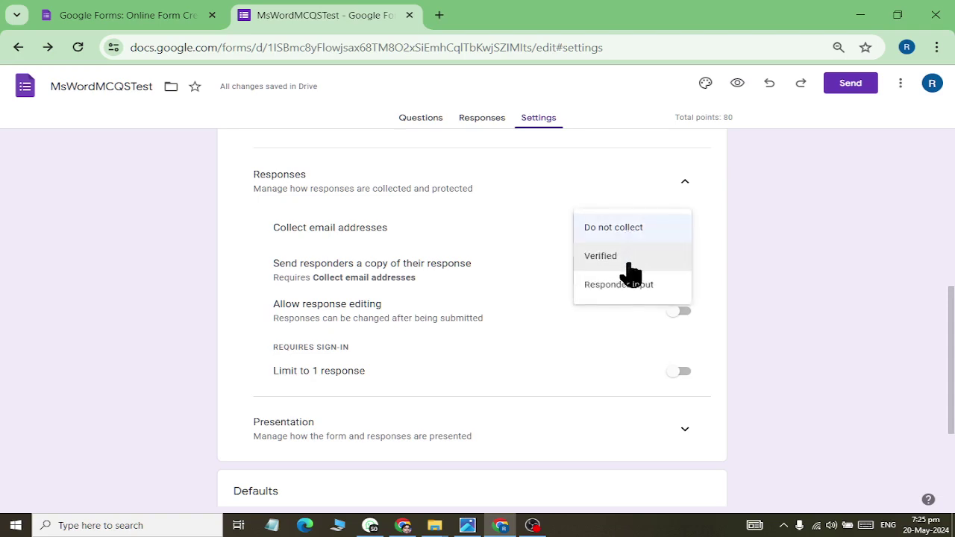
left_click(630, 230)
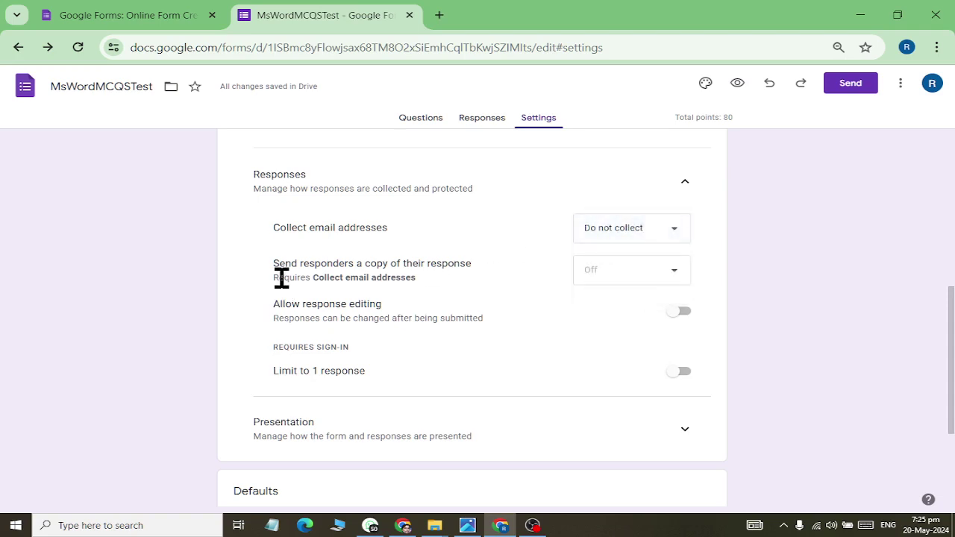
Step: Set Collect email addresses to Verified and Send responders a copy of their response to Always
left_click(618, 231)
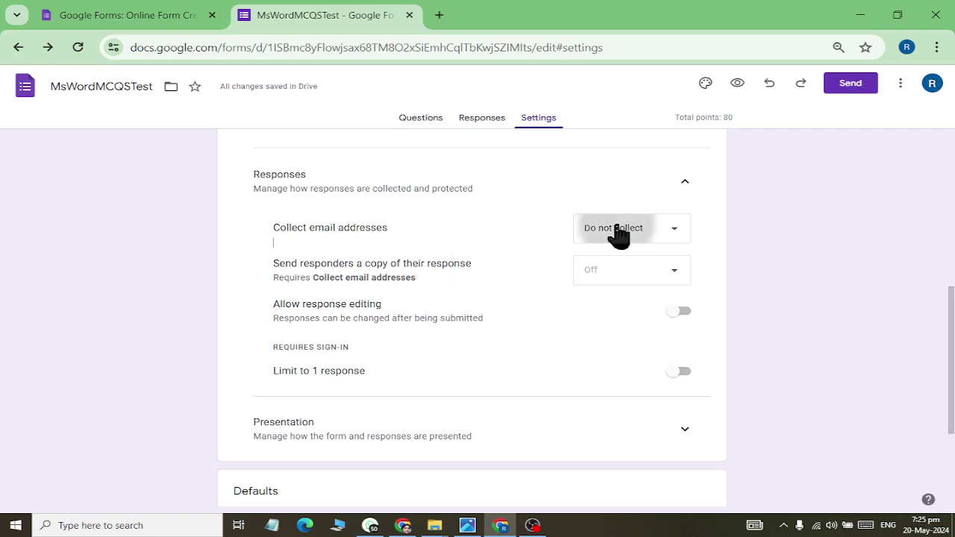
left_click(623, 261)
left_click(631, 277)
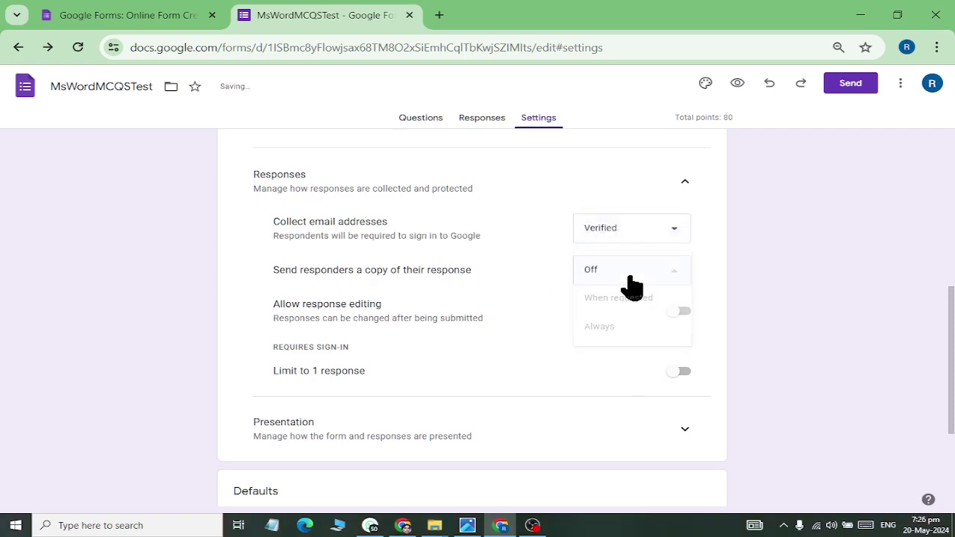
left_click(635, 332)
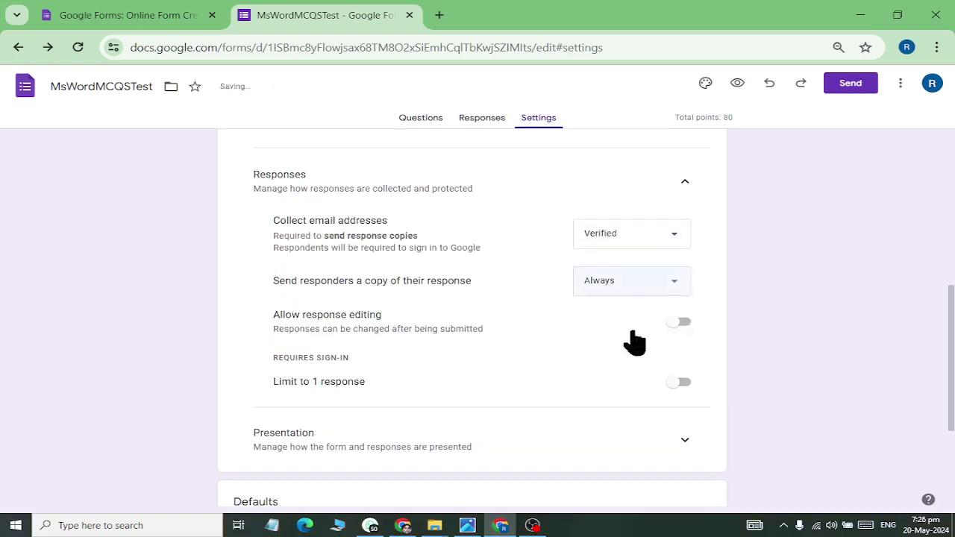
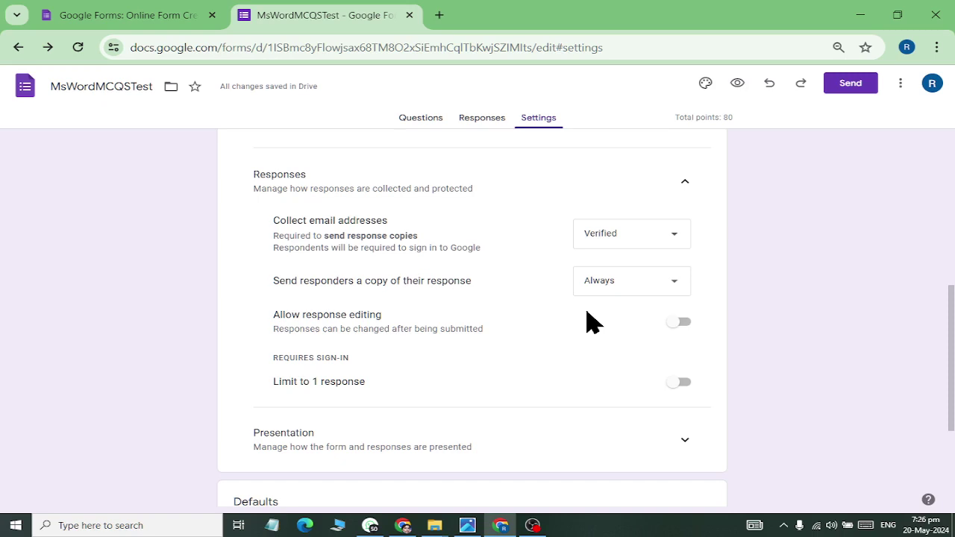
Step: Set Collect email addresses back to Do not collect, and switch Allow response editing on and off again
left_click(619, 240)
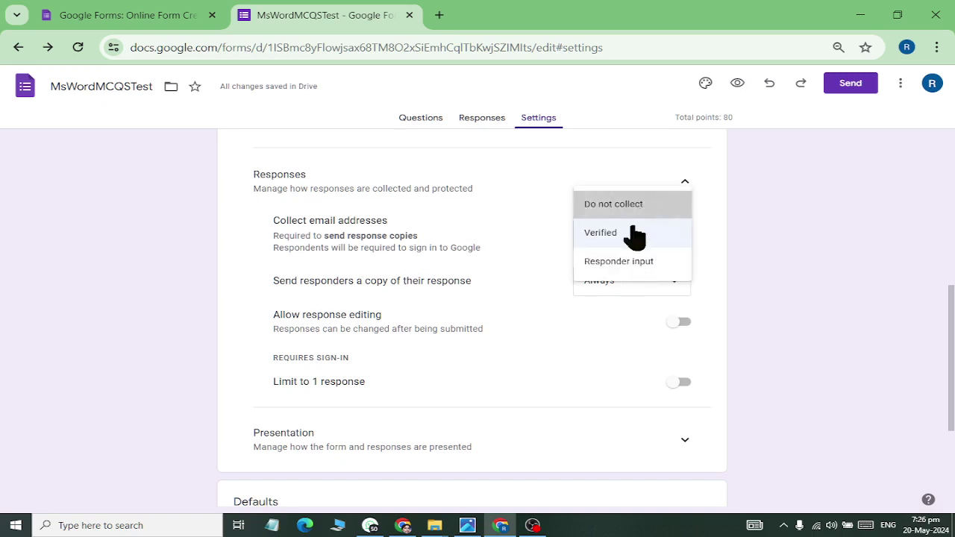
key("Return")
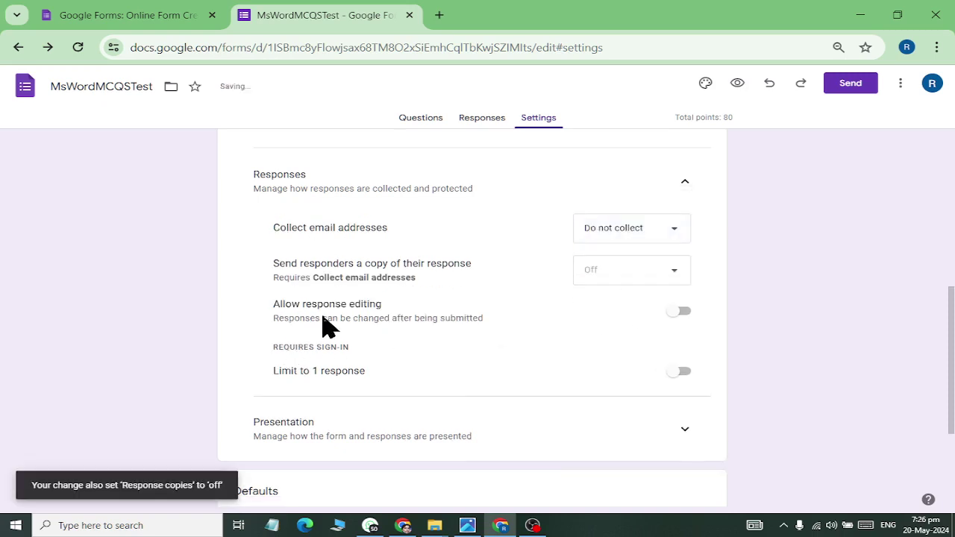
left_click(681, 314)
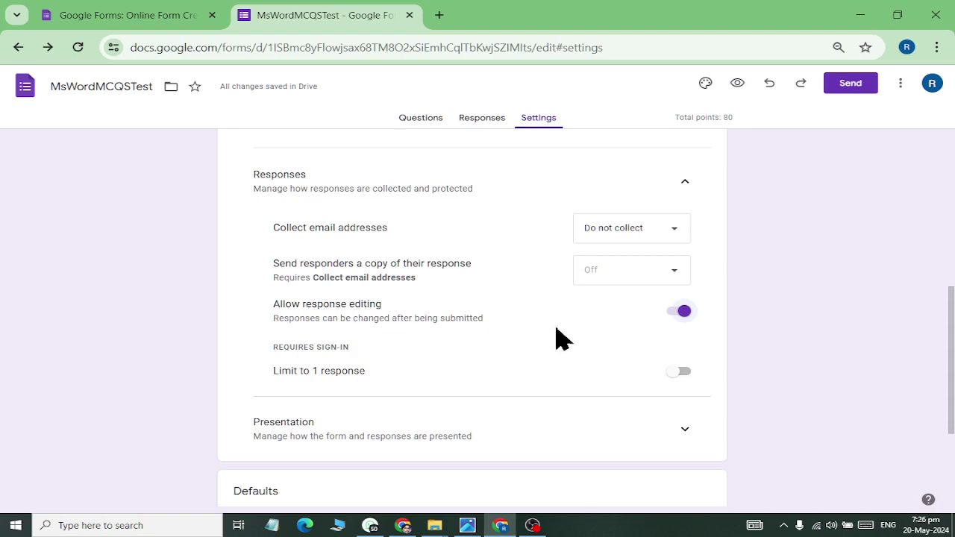
left_click(680, 320)
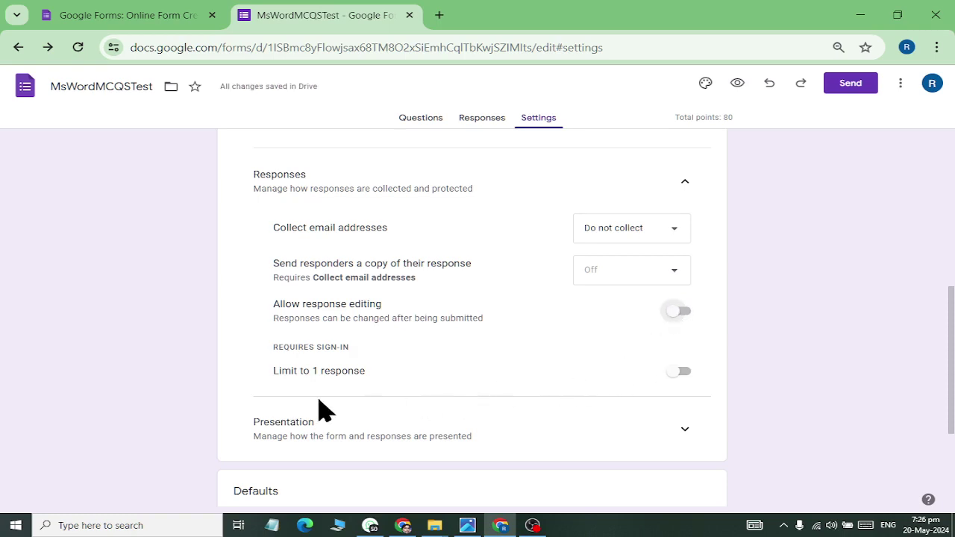
Step: Turn on Limit to 1 response in the form's Responses settings
left_click(680, 373)
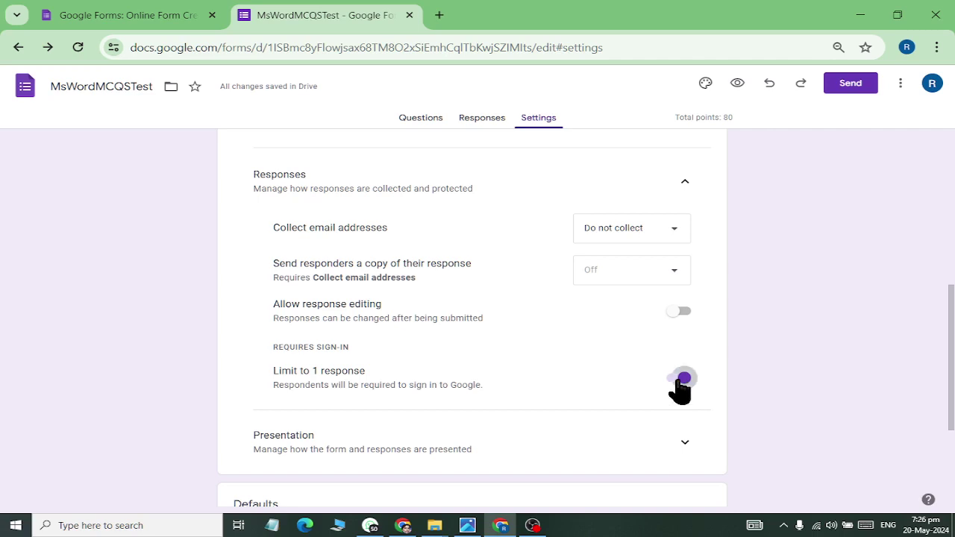
left_click(679, 378)
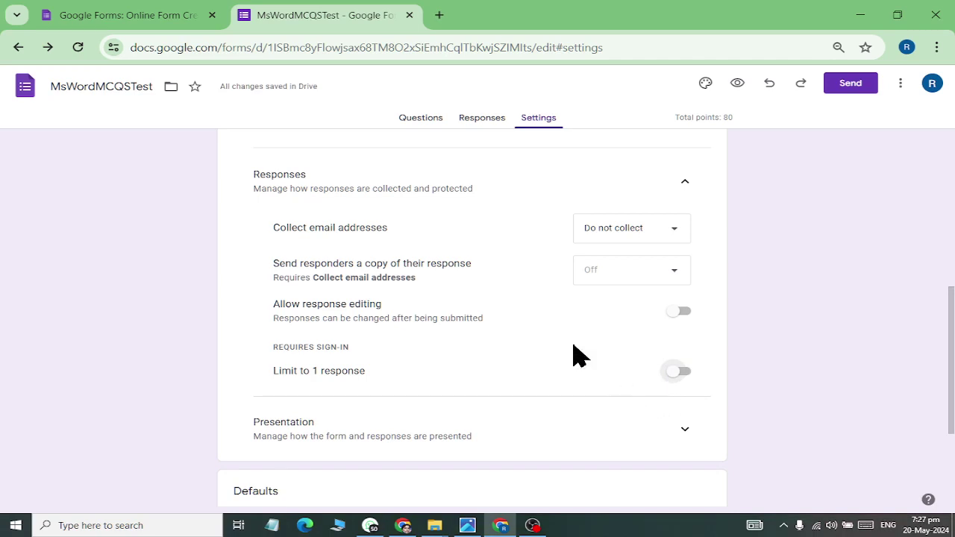
scroll(572, 356, "down", 1)
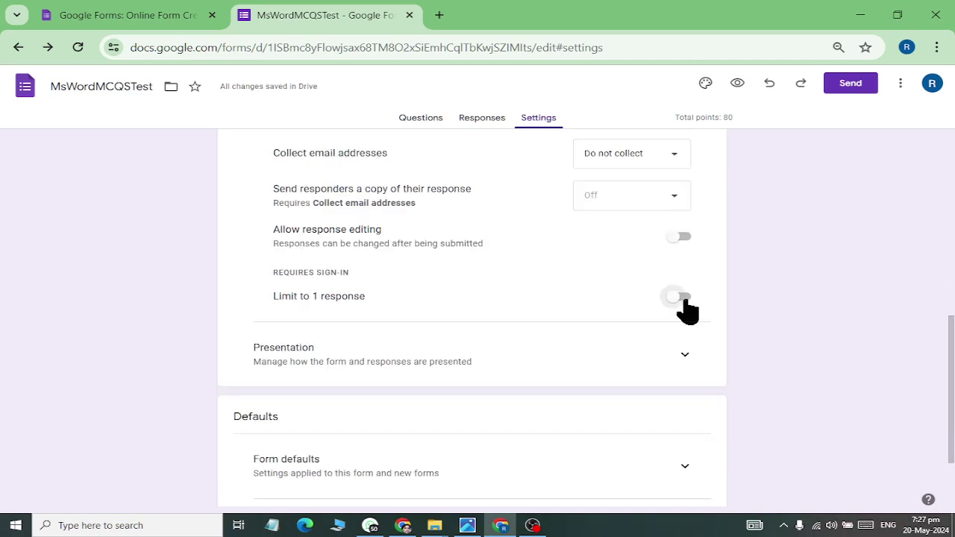
left_click(681, 299)
Step: Expand the form defaults and question defaults and check the email collection and required-question settings
scroll(677, 309, "down", 2)
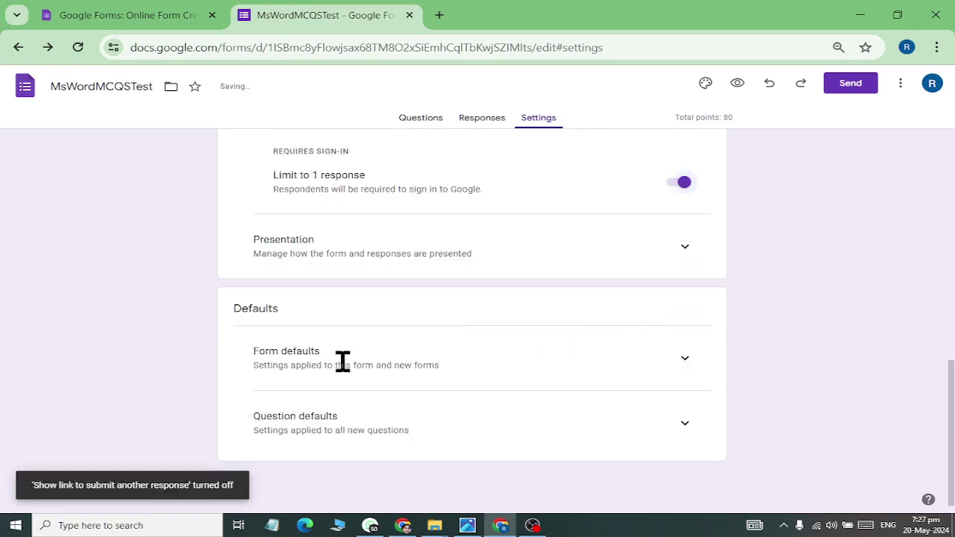
left_click(685, 360)
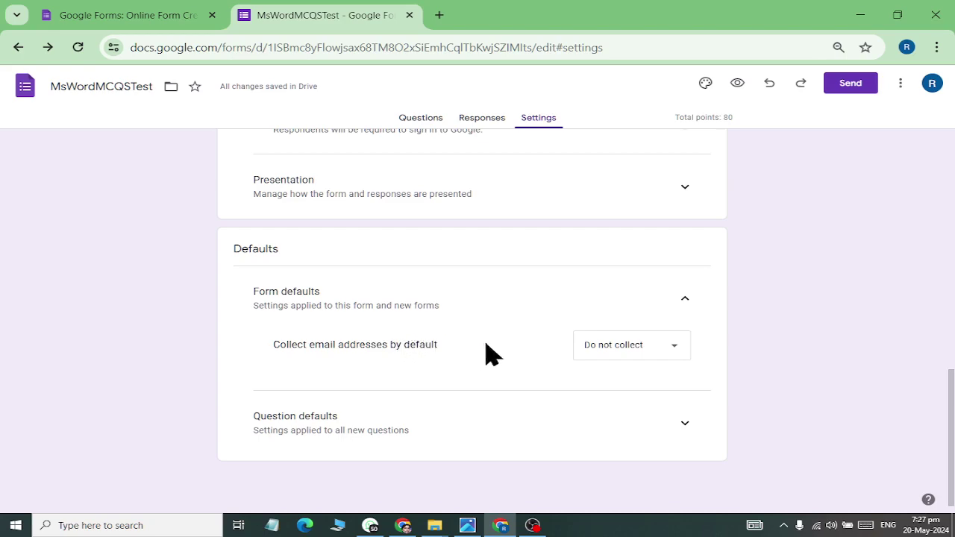
scroll(618, 341, "up", 3)
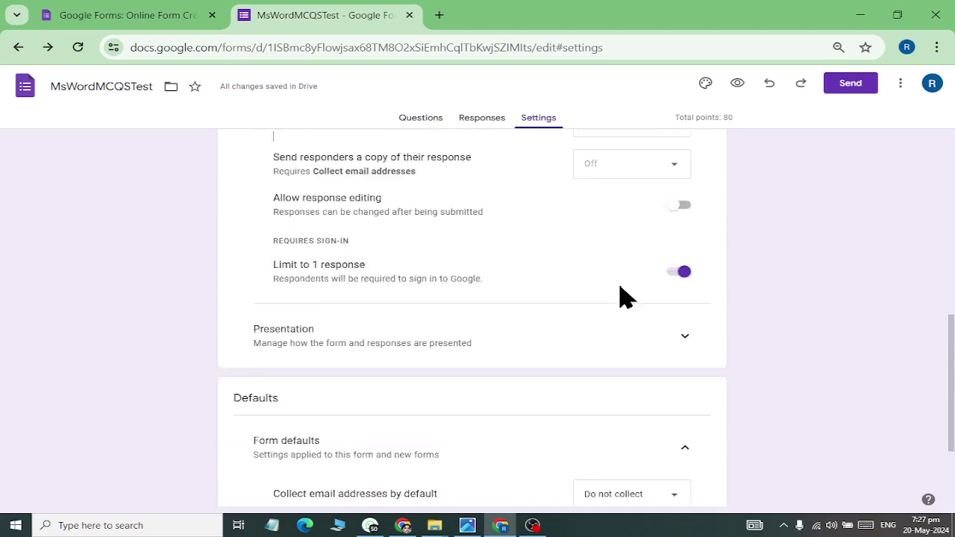
scroll(625, 297, "down", 3)
left_click(683, 425)
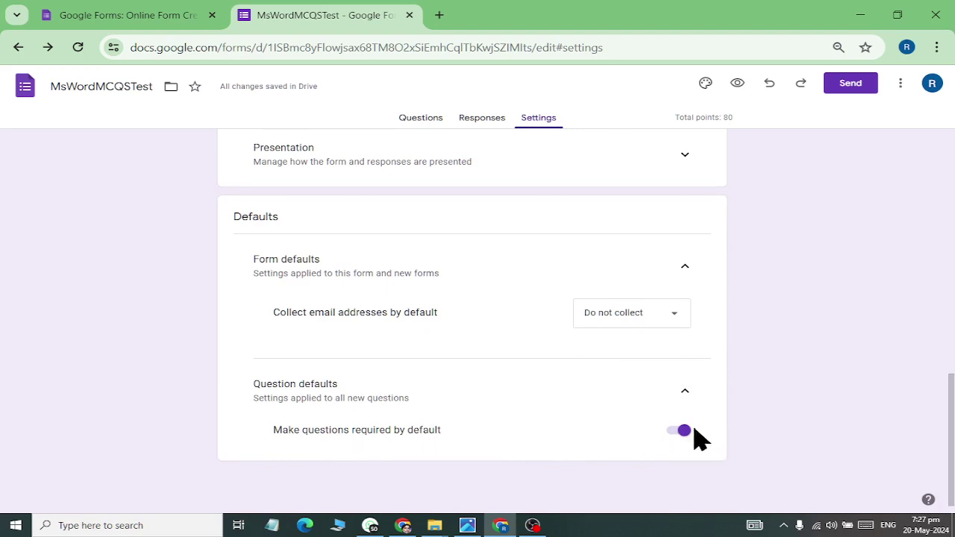
scroll(690, 431, "up", 10)
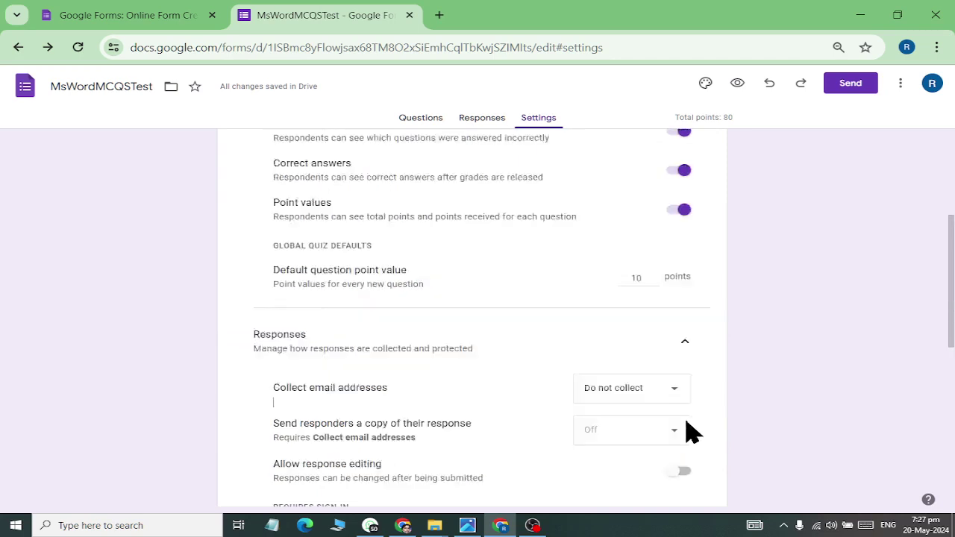
Step: View the form's responses page and look over the options for managing collected responses
left_click(478, 119)
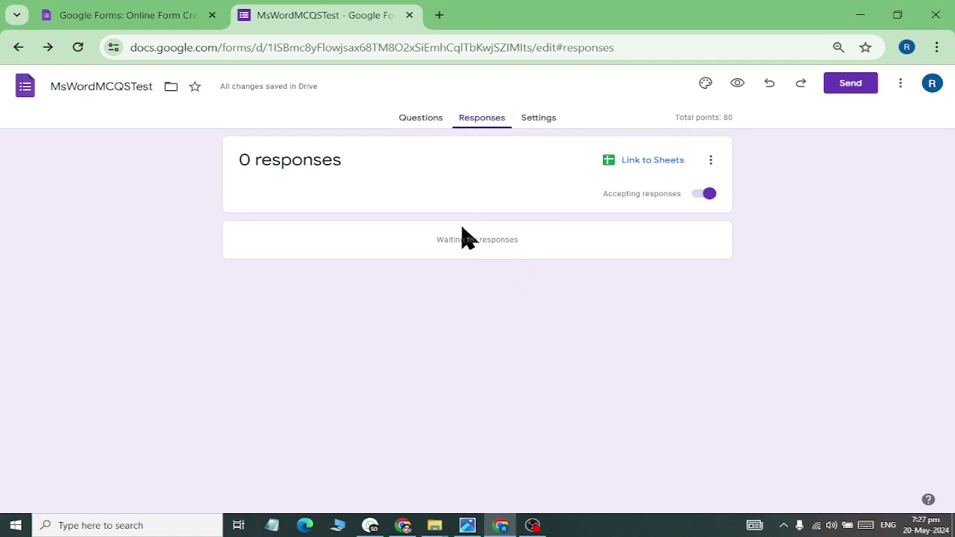
left_click(710, 164)
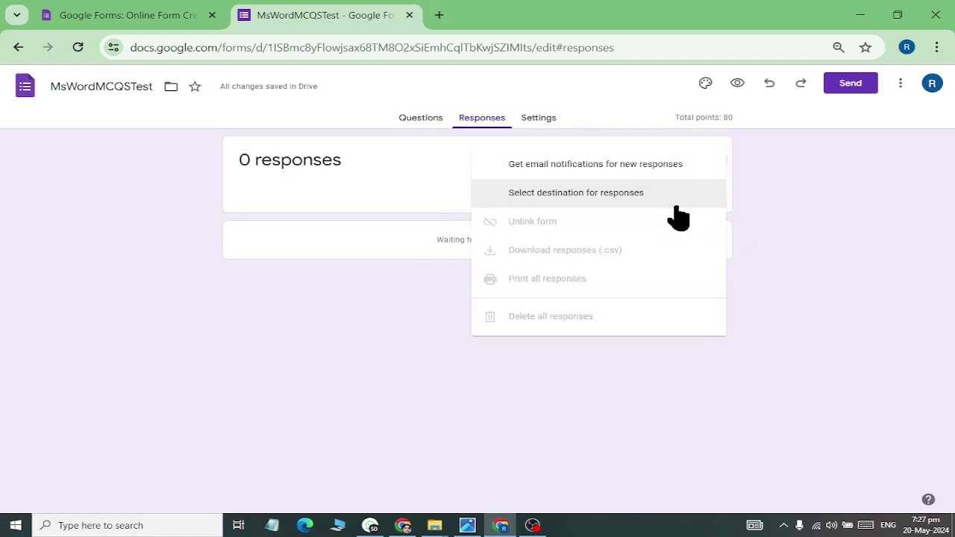
left_click(657, 436)
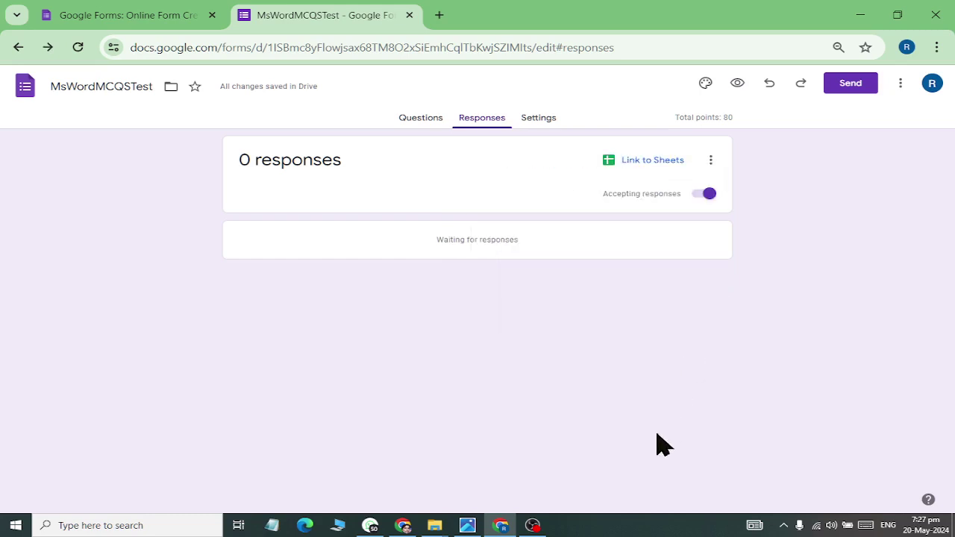
Step: Return to the form's questions, generate a shortened link for sending the form, copy it, and close the Send form dialog
left_click(414, 121)
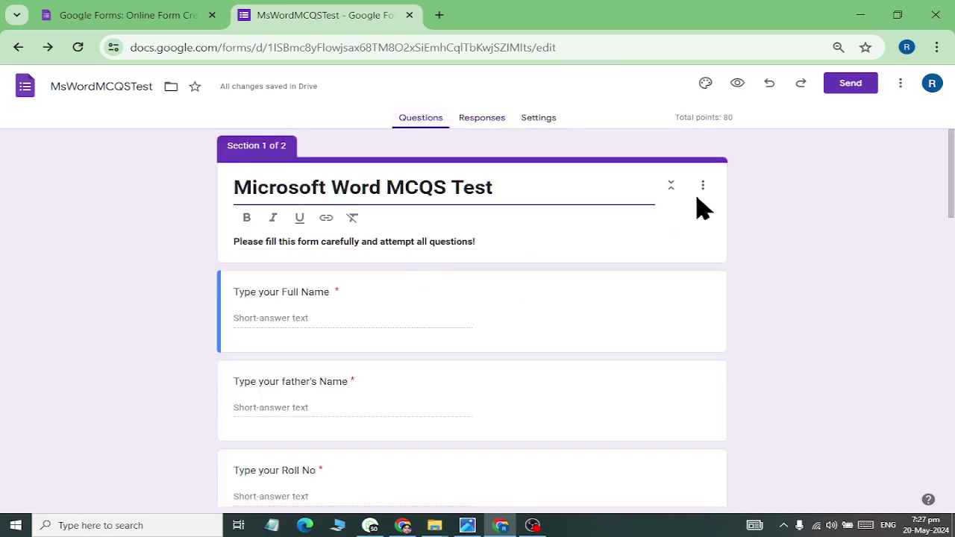
left_click(851, 86)
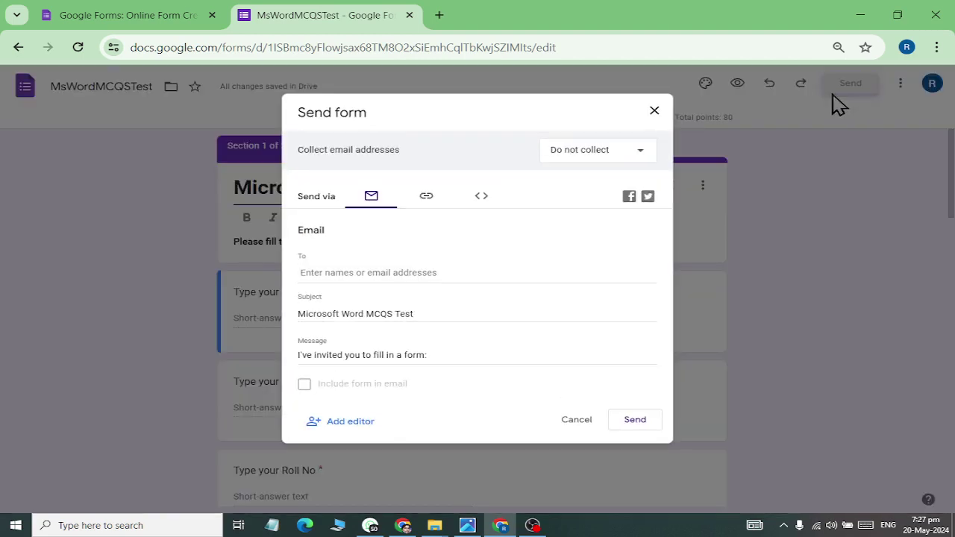
left_click(428, 205)
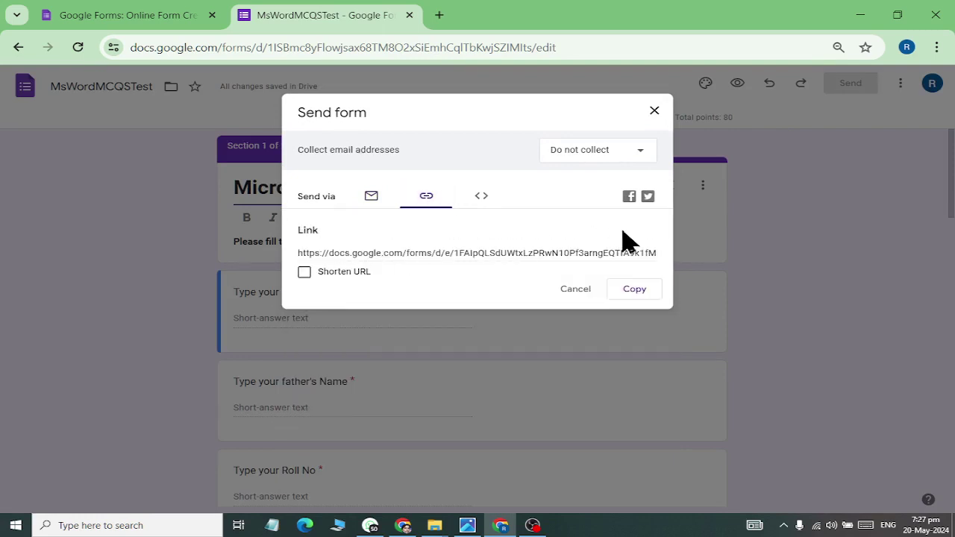
left_click(331, 273)
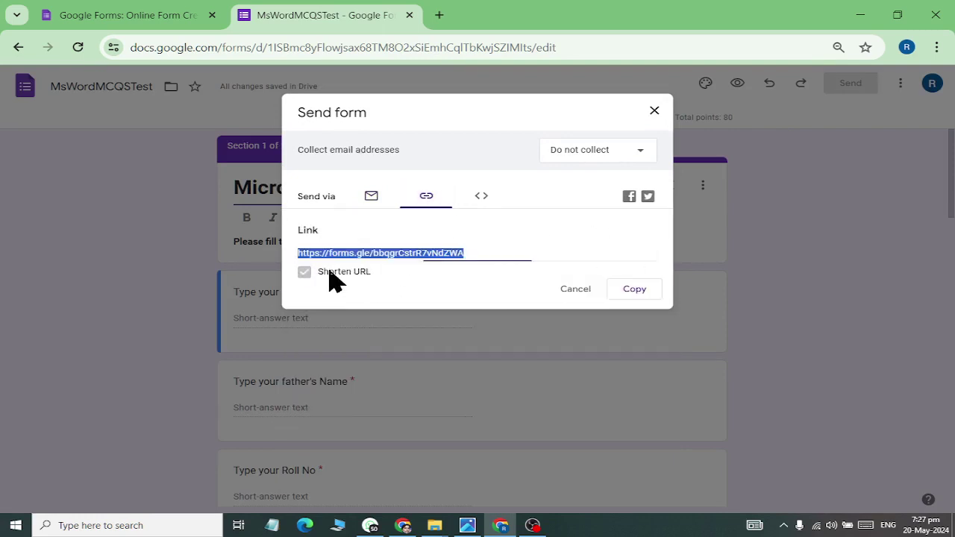
left_click(631, 296)
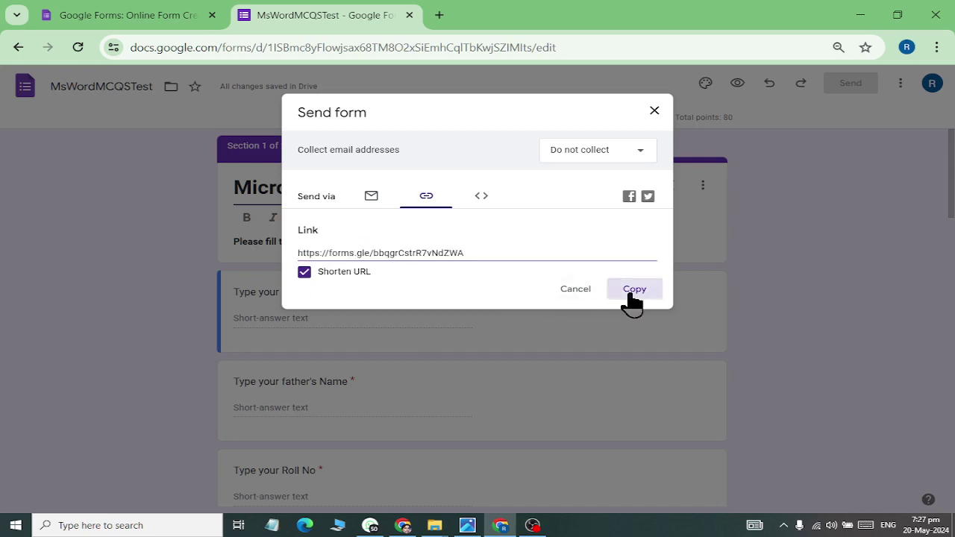
left_click(653, 112)
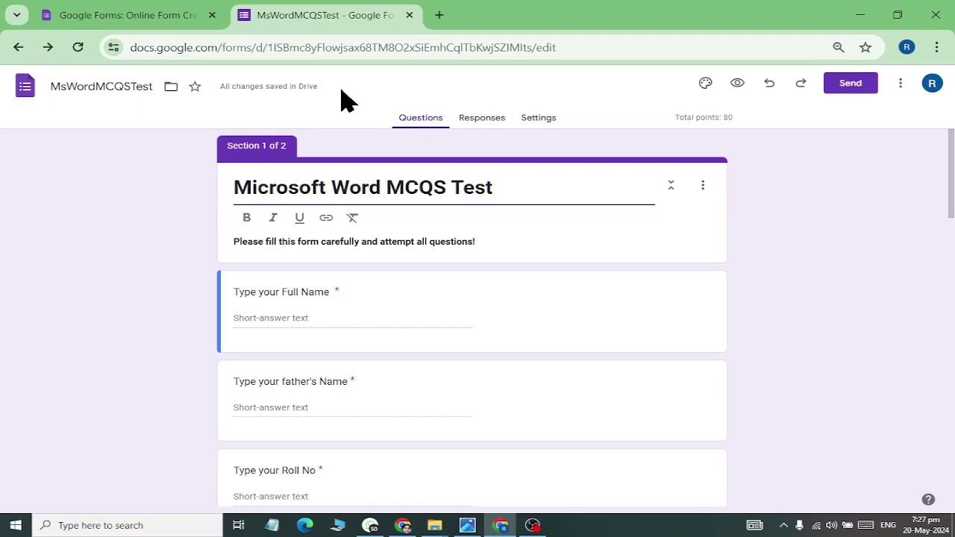
left_click(132, 17)
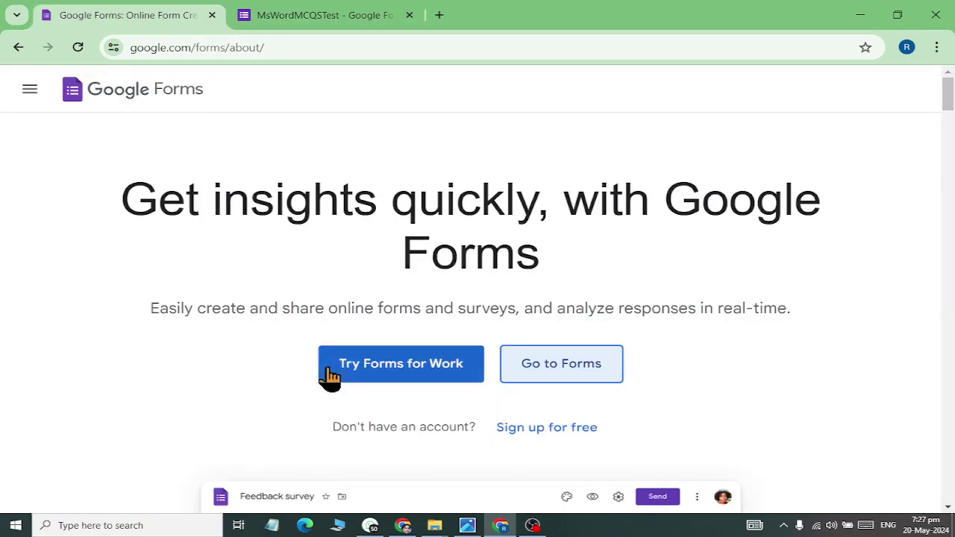
left_click(321, 15)
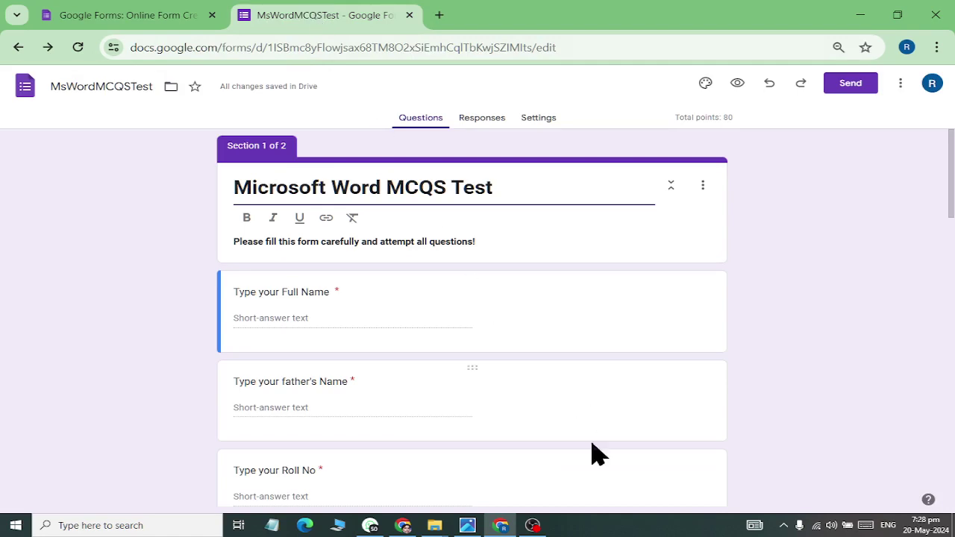
left_click(370, 525)
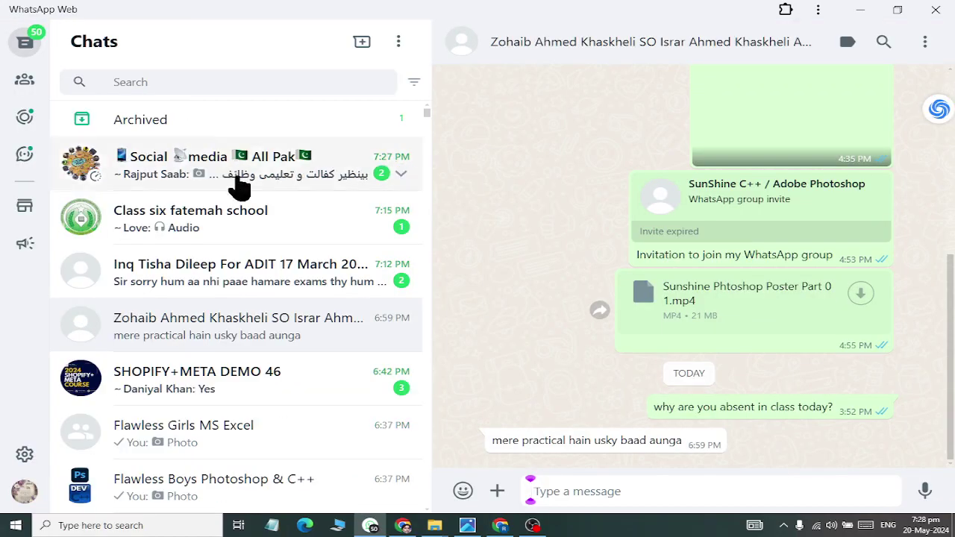
left_click(537, 526)
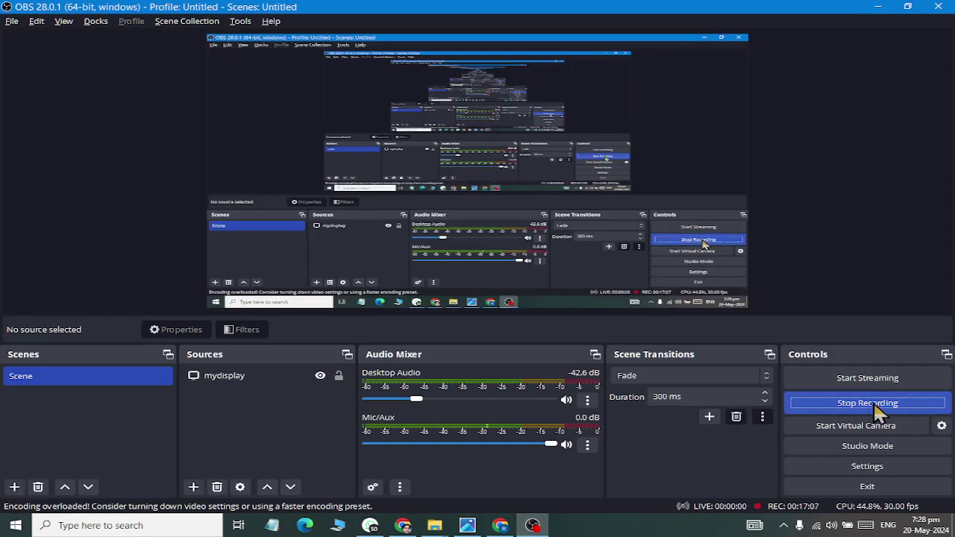